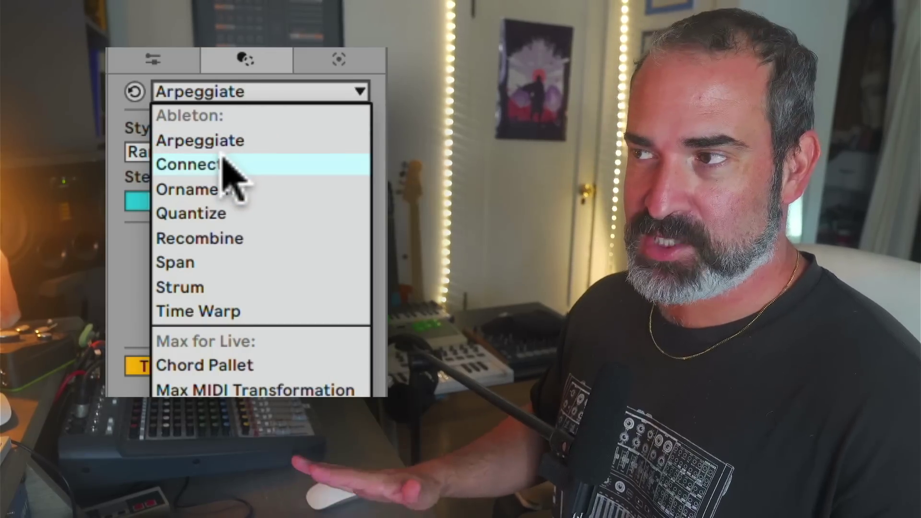
# Step: Play the piano clip once and show the clip's Arpeggiate transformation settings
pyautogui.click(222, 160)
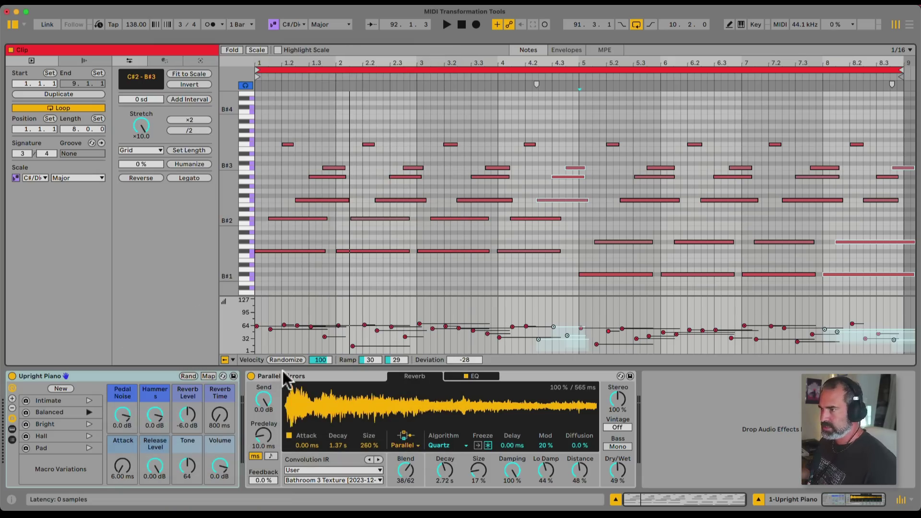
pyautogui.press('space')
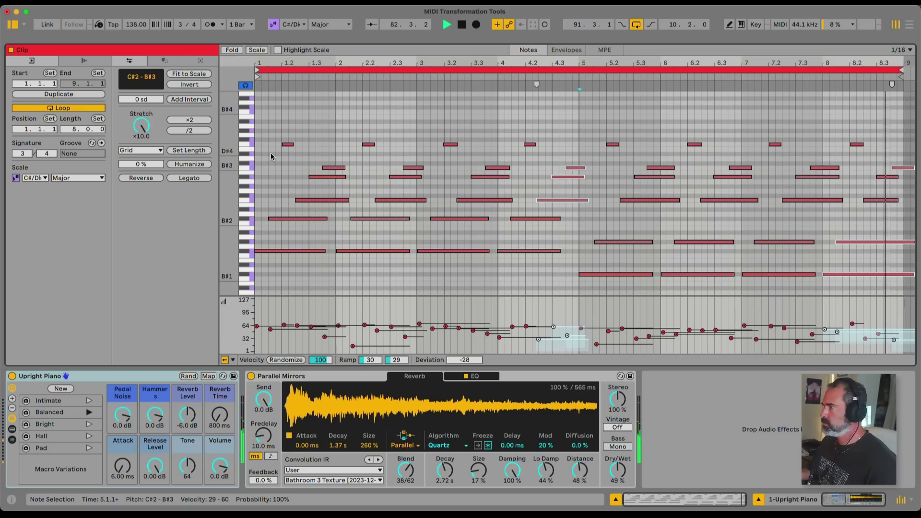
pyautogui.press('space')
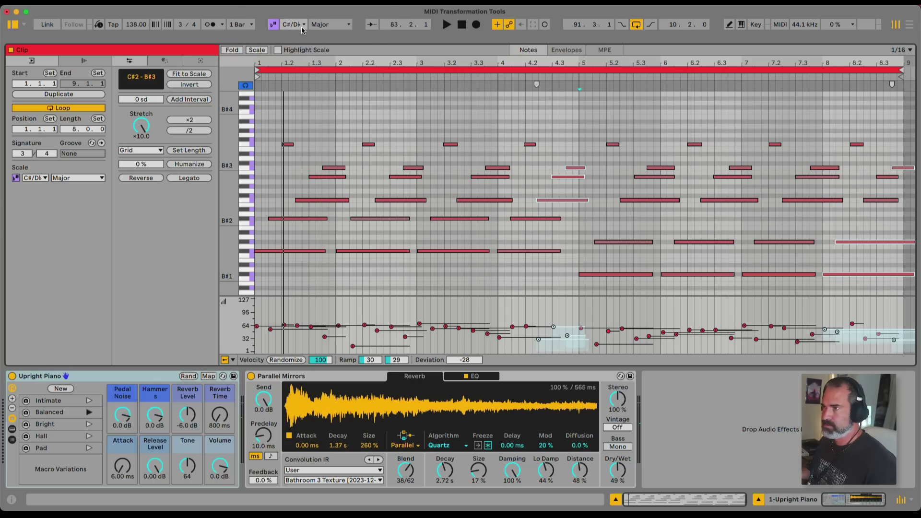
pyautogui.click(163, 61)
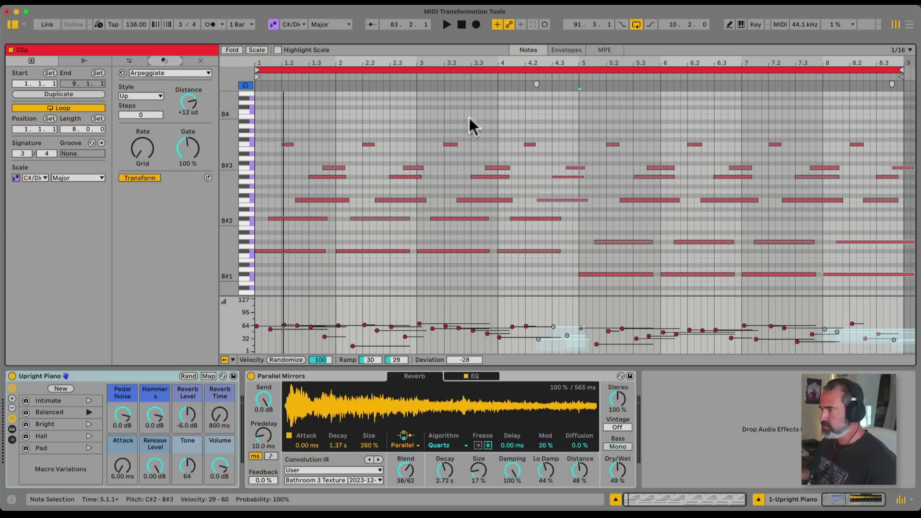
# Step: Split the piano notes at bar 5 and at bar 9 with Cmd+E
pyautogui.click(570, 137)
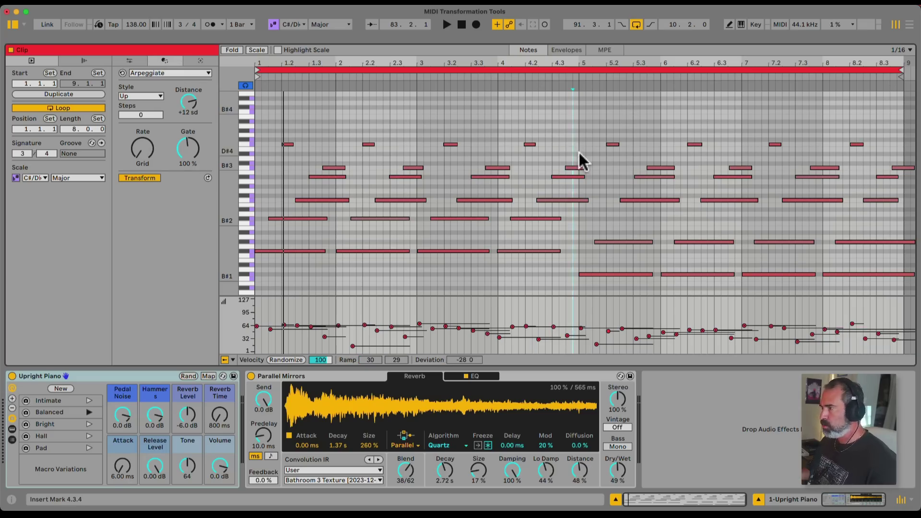
pyautogui.moveTo(573, 137)
pyautogui.mouseDown()
pyautogui.moveTo(574, 229)
pyautogui.moveTo(579, 223)
pyautogui.mouseUp()
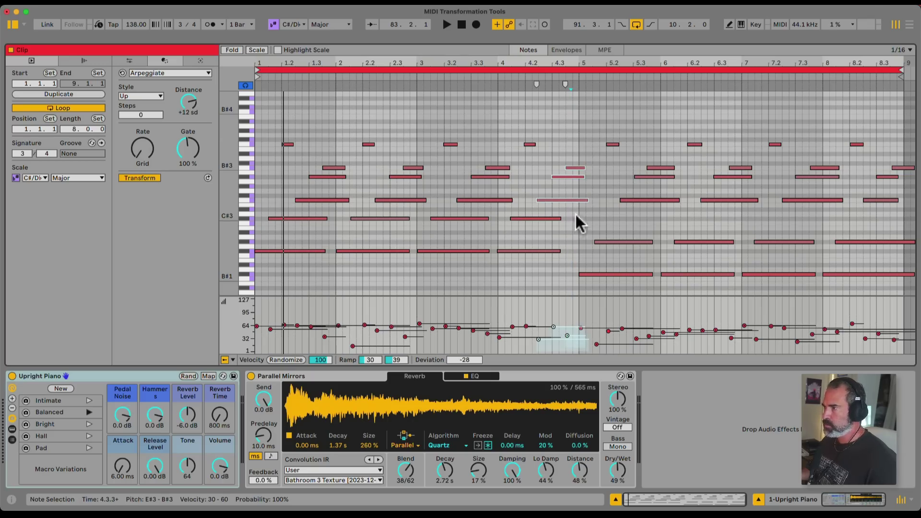
pyautogui.click(579, 142)
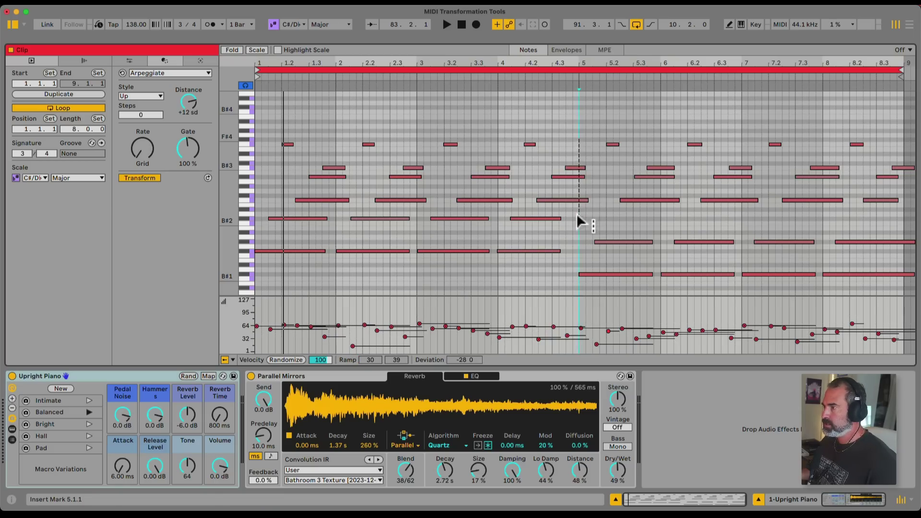
pyautogui.click(905, 168)
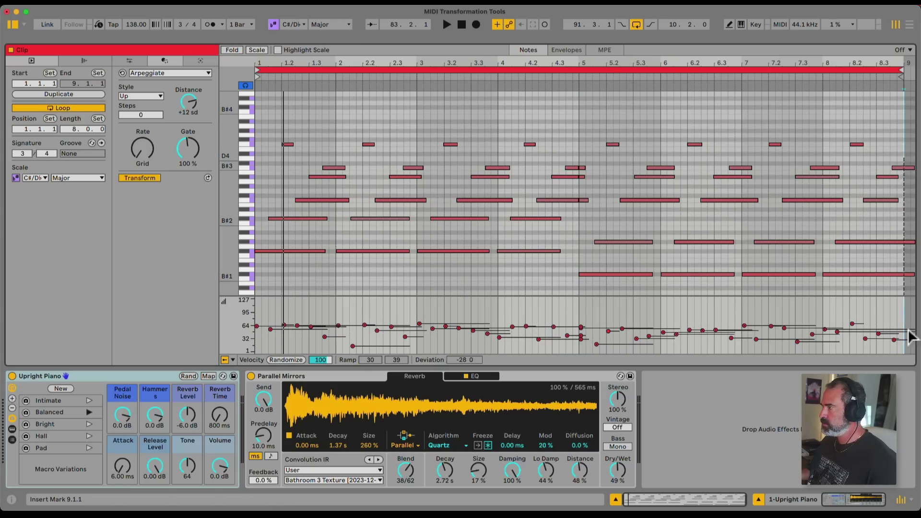
pyautogui.moveTo(908, 329); pyautogui.dragTo(908, 330)
# Step: Delete the note tails past bar 9 and the short fragments just past bar 5
pyautogui.moveTo(910, 158); pyautogui.dragTo(910, 284)
pyautogui.press('Delete')
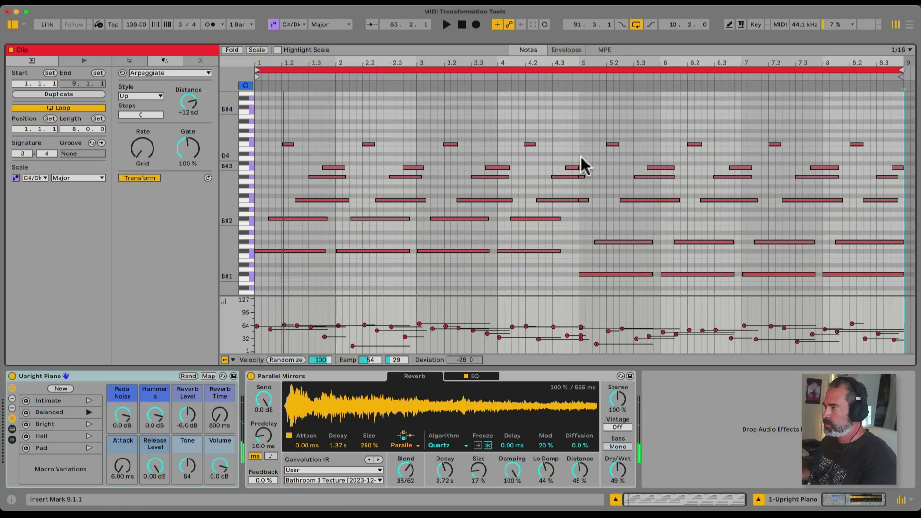
pyautogui.moveTo(583, 154); pyautogui.dragTo(586, 211)
pyautogui.press('Delete')
# Step: Join the bar 1–5 notes into held chords and fit the bar 5–9 notes to their time range
pyautogui.moveTo(573, 124); pyautogui.dragTo(281, 249)
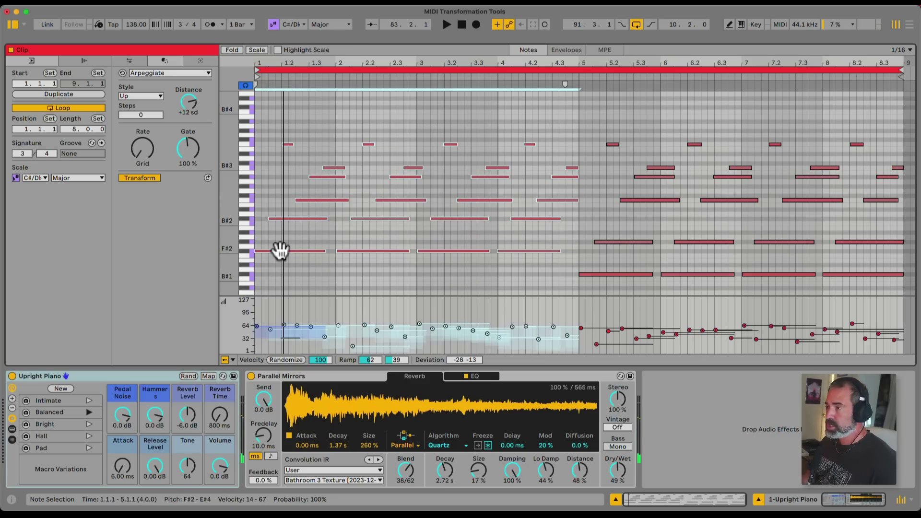
pyautogui.press('super+j')
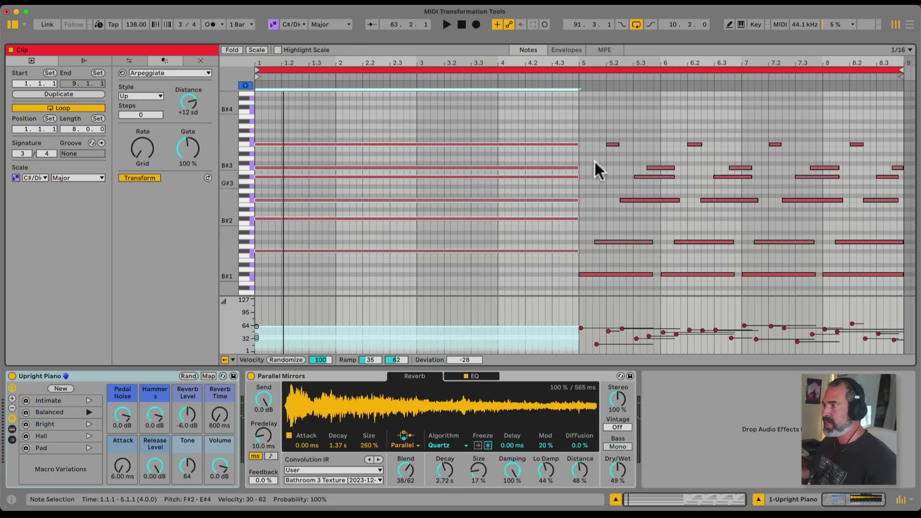
pyautogui.moveTo(580, 127); pyautogui.dragTo(880, 283)
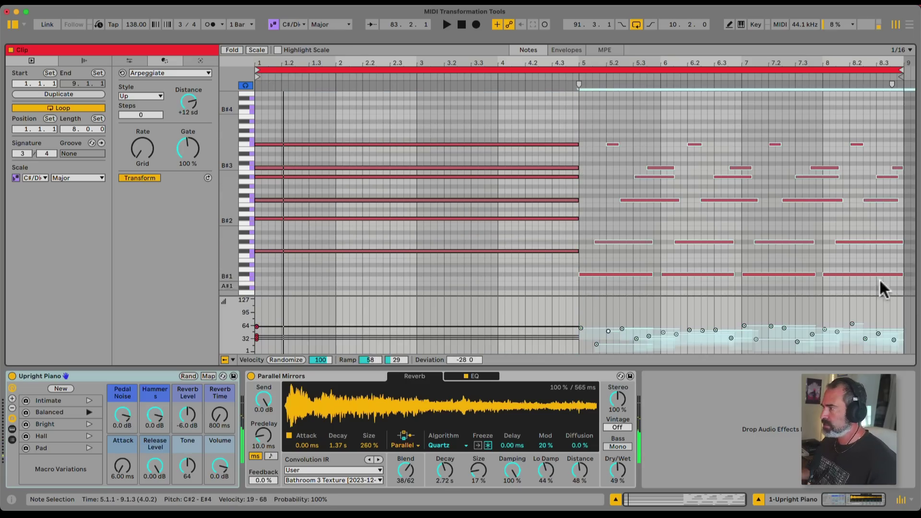
pyautogui.rightClick(840, 272)
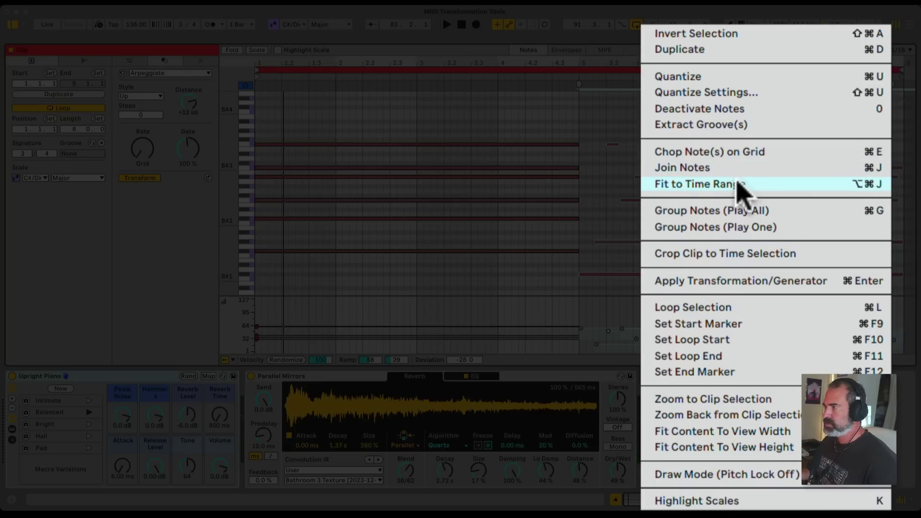
pyautogui.click(766, 187)
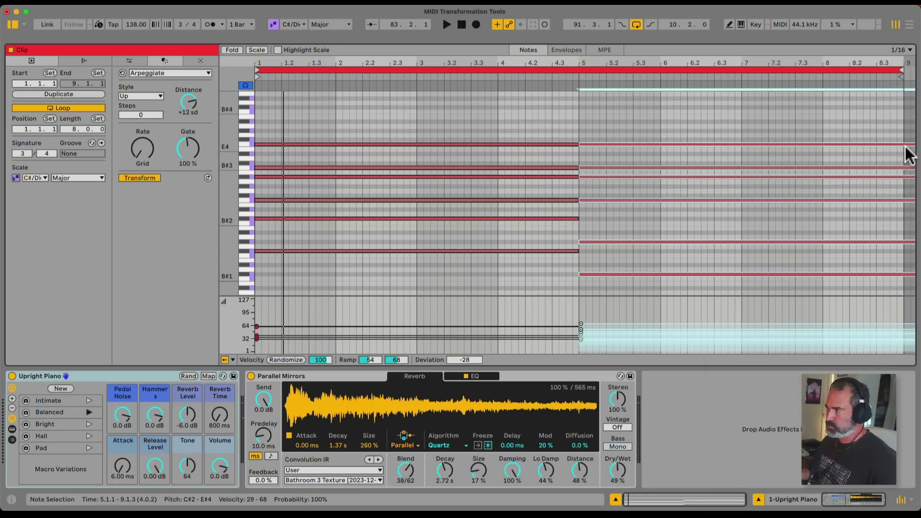
# Step: Undo and redo the bar 5–9 stretch, then zoom in slightly and deselect the notes
pyautogui.press('super+z')
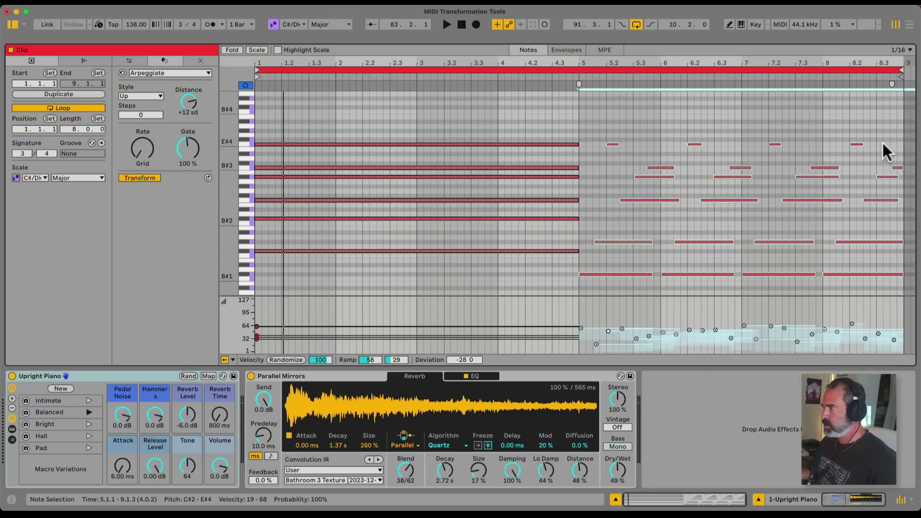
pyautogui.moveTo(895, 131); pyautogui.dragTo(579, 283)
pyautogui.press('super+z')
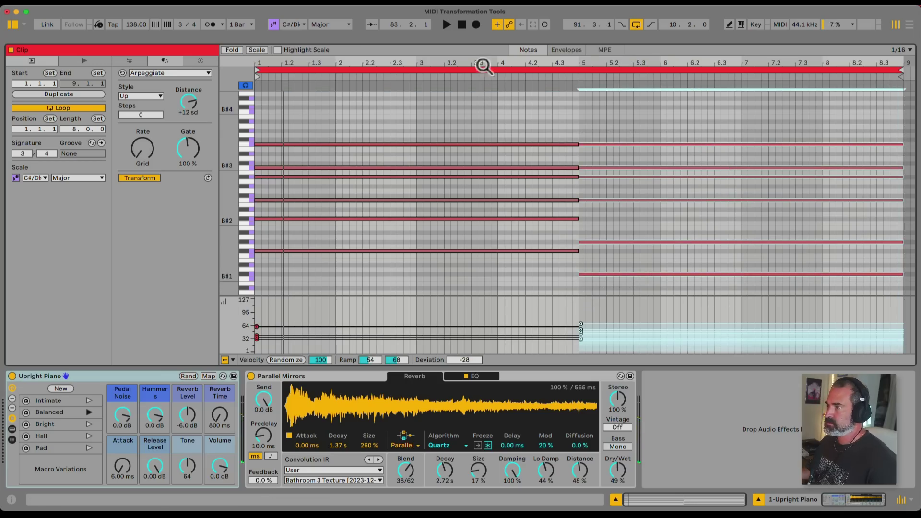
pyautogui.moveTo(483, 66); pyautogui.dragTo(486, 71)
pyautogui.click(448, 120)
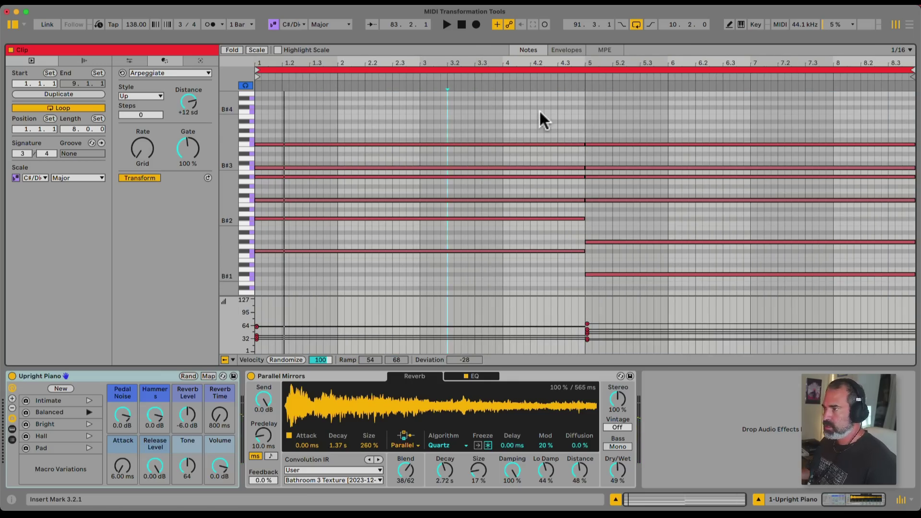
# Step: Keep the Arpeggiate style at Up with the rate following the grid
pyautogui.press('super+a')
pyautogui.click(468, 126)
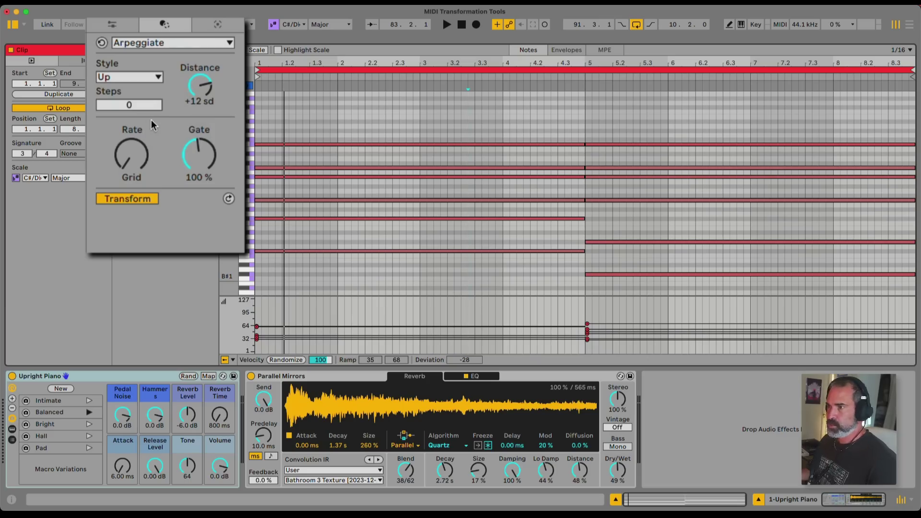
pyautogui.click(131, 74)
pyautogui.click(126, 88)
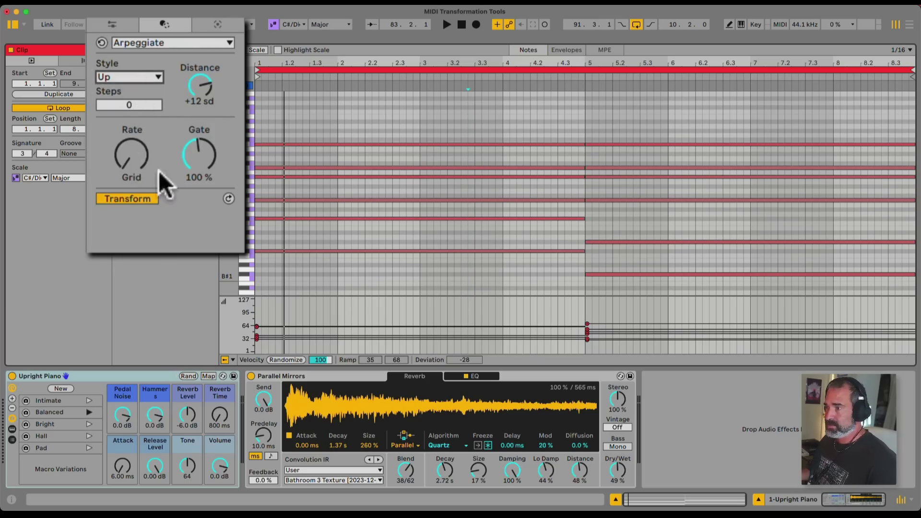
pyautogui.click(122, 158)
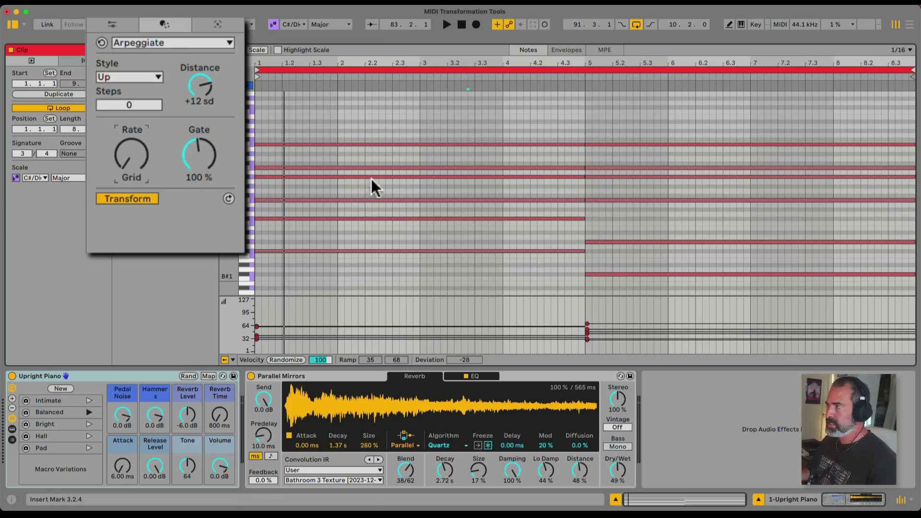
# Step: Set the piano roll grid to eighth notes
pyautogui.rightClick(326, 121)
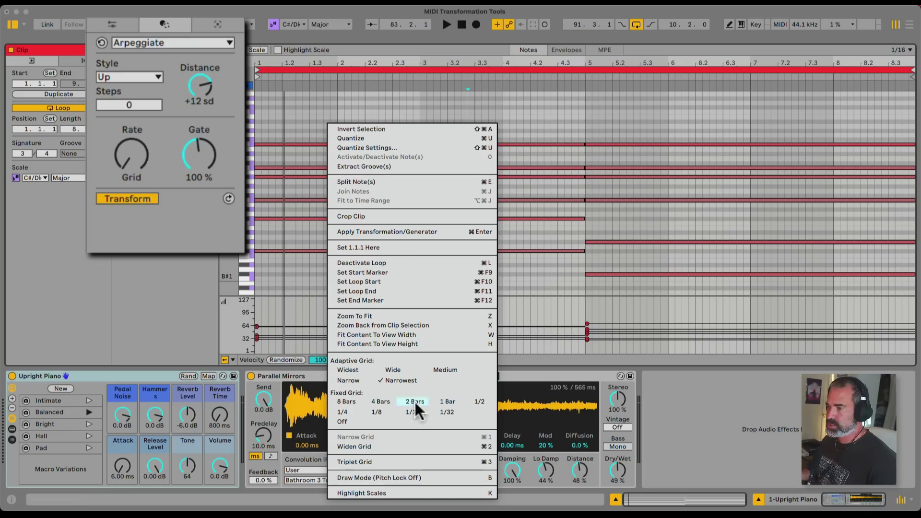
pyautogui.click(814, 127)
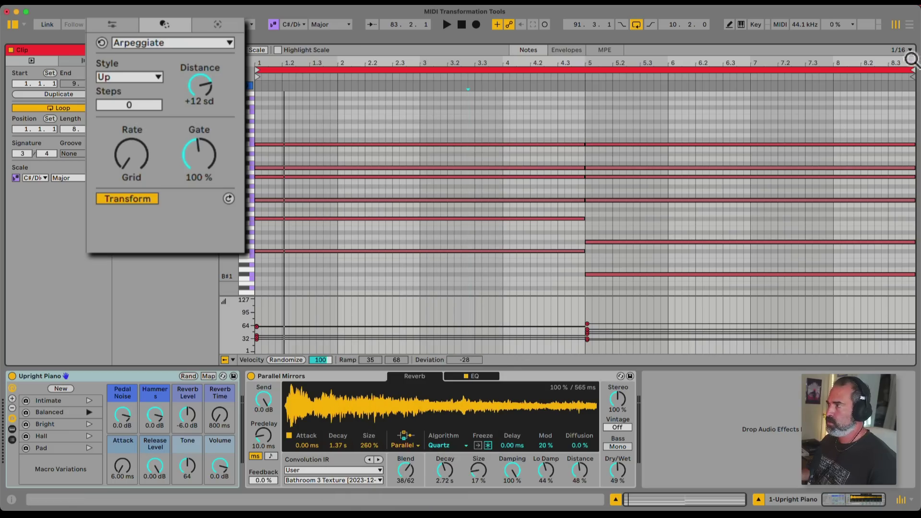
pyautogui.click(908, 50)
pyautogui.click(416, 109)
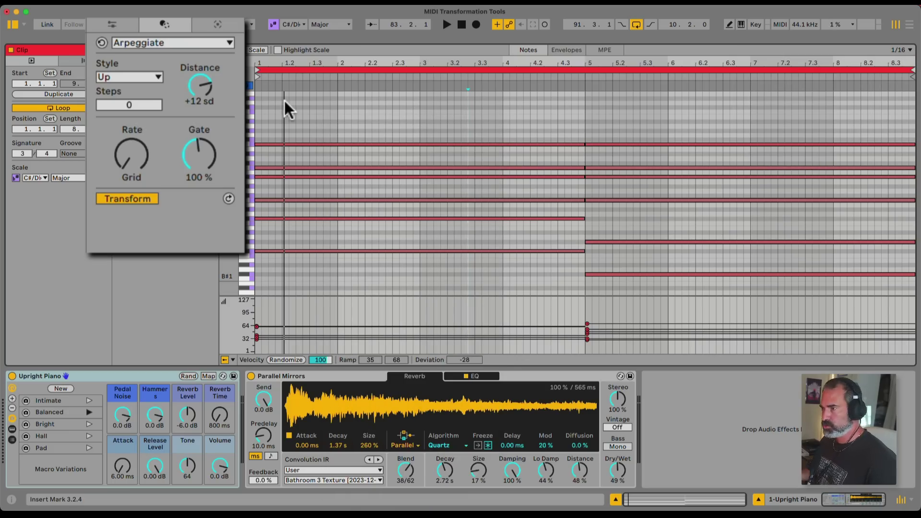
pyautogui.press('super+2')
pyautogui.press('super+2')
pyautogui.press('super+1')
# Step: Arpeggiate the chords, audition a faster 1/12 rate, then reset the rate to Grid
pyautogui.click(229, 198)
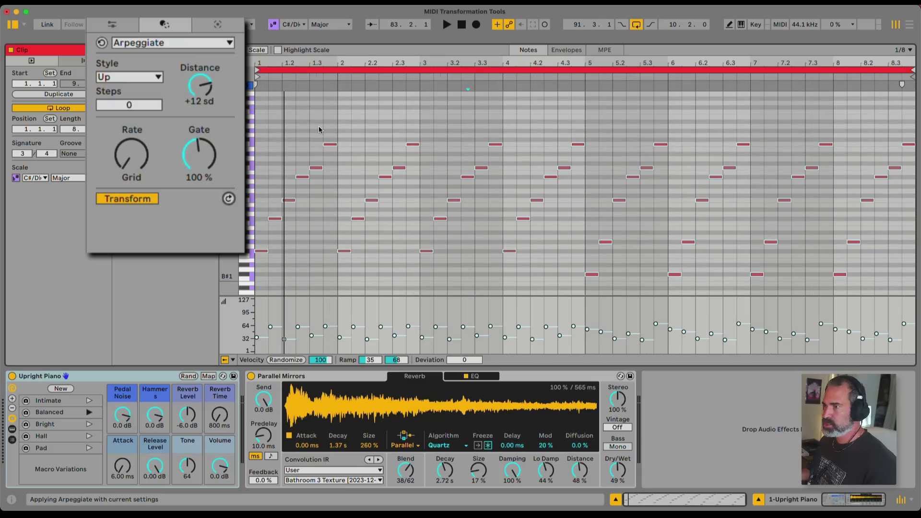
pyautogui.press('space')
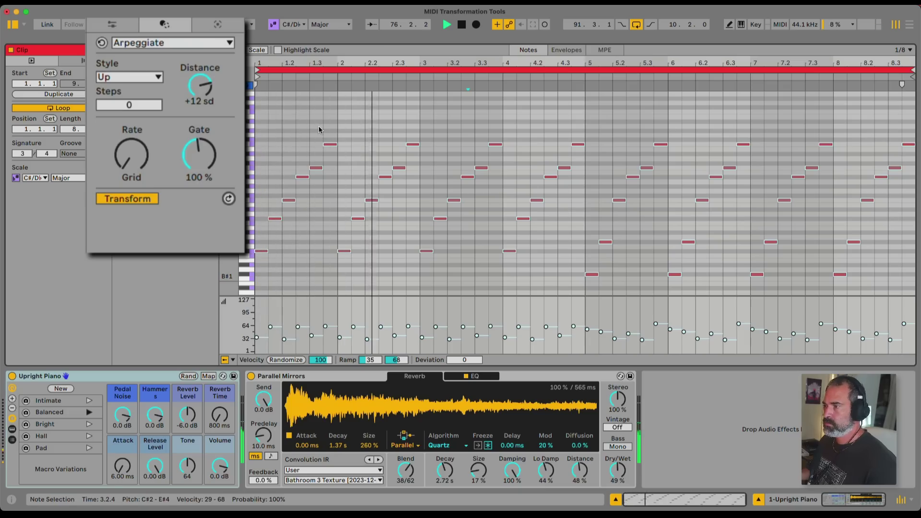
pyautogui.press('space')
pyautogui.moveTo(141, 153)
pyautogui.mouseDown()
pyautogui.moveTo(141, 136)
pyautogui.moveTo(136, 156)
pyautogui.mouseUp()
pyautogui.press('space')
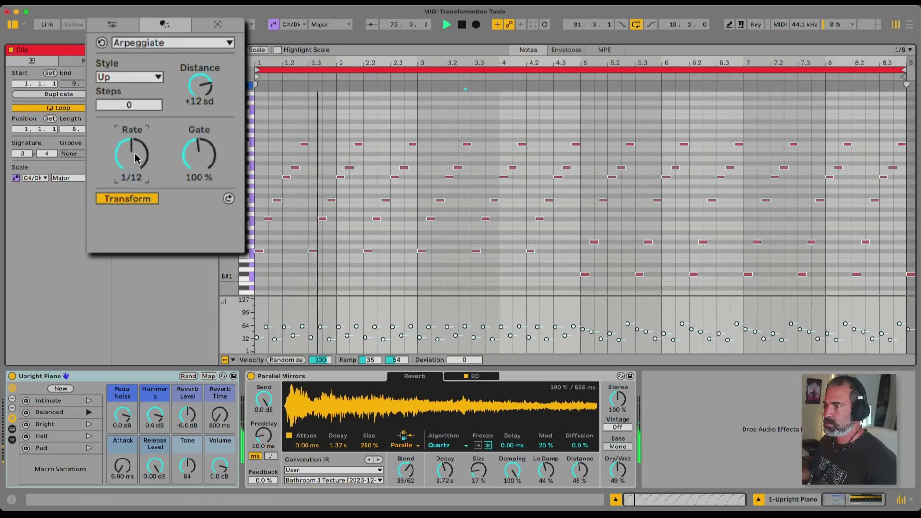
pyautogui.press('space')
pyautogui.doubleClick(135, 156)
# Step: Cycle the grid through sixteenths and triplets back to eighths, and settle the gate at 100%
pyautogui.press('super+1')
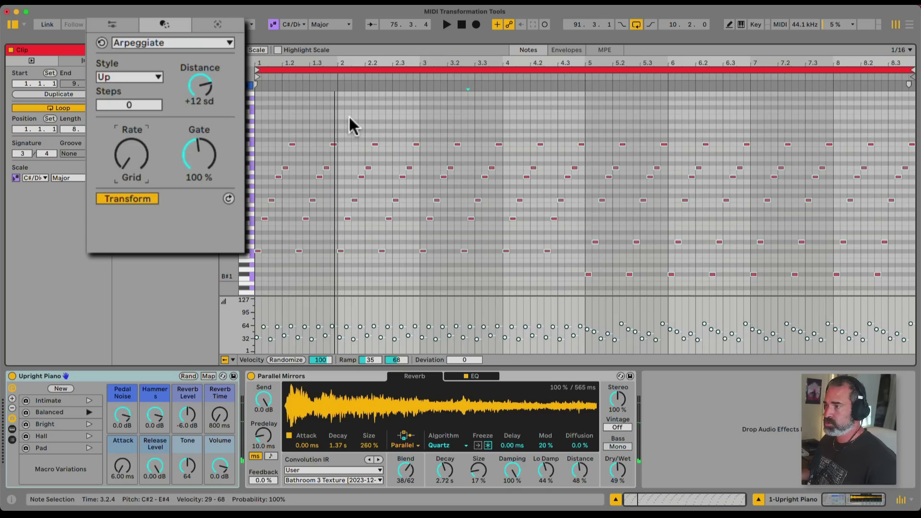
pyautogui.press('super+3')
pyautogui.press('space')
pyautogui.press('super+3')
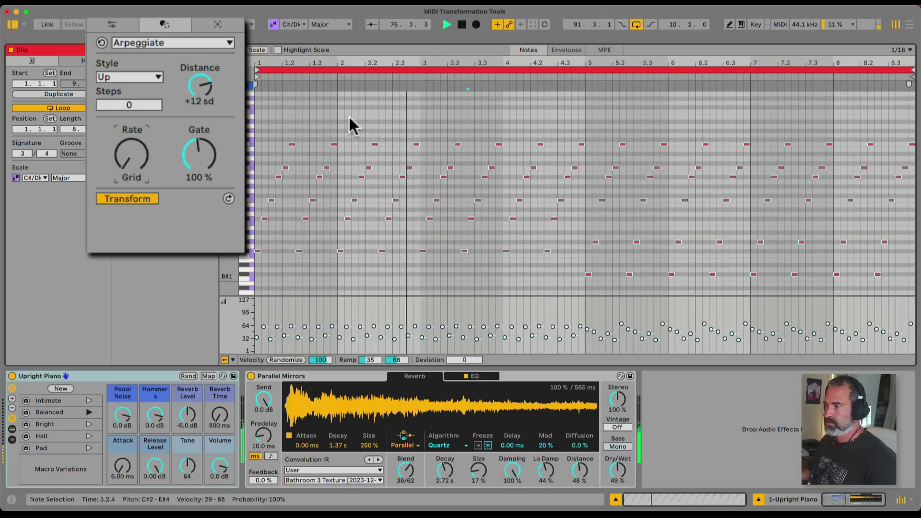
pyautogui.press('super+2')
pyautogui.press('super+2')
pyautogui.press('super+1')
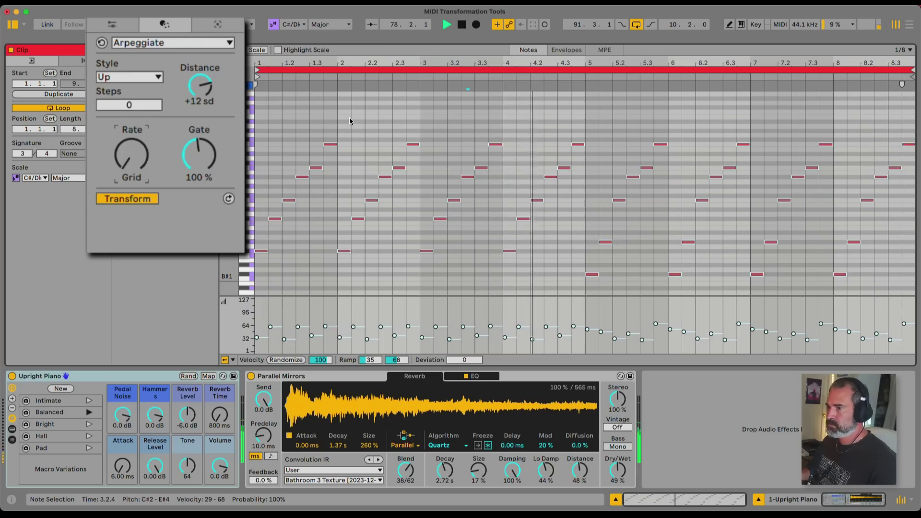
pyautogui.moveTo(199, 154); pyautogui.dragTo(199, 199)
pyautogui.moveTo(197, 161); pyautogui.dragTo(197, 139)
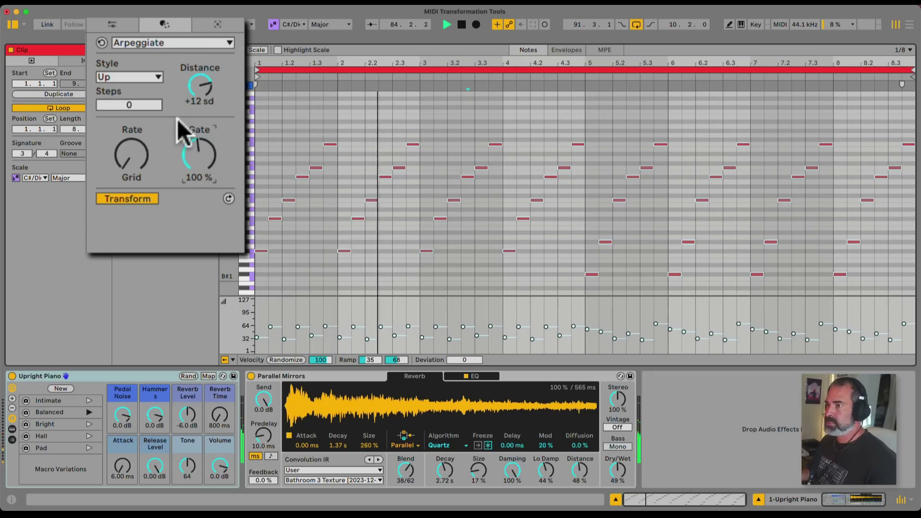
# Step: Toggle scale mode off and on, return Steps to 0, and lower Distance to +6 sd
pyautogui.click(200, 77)
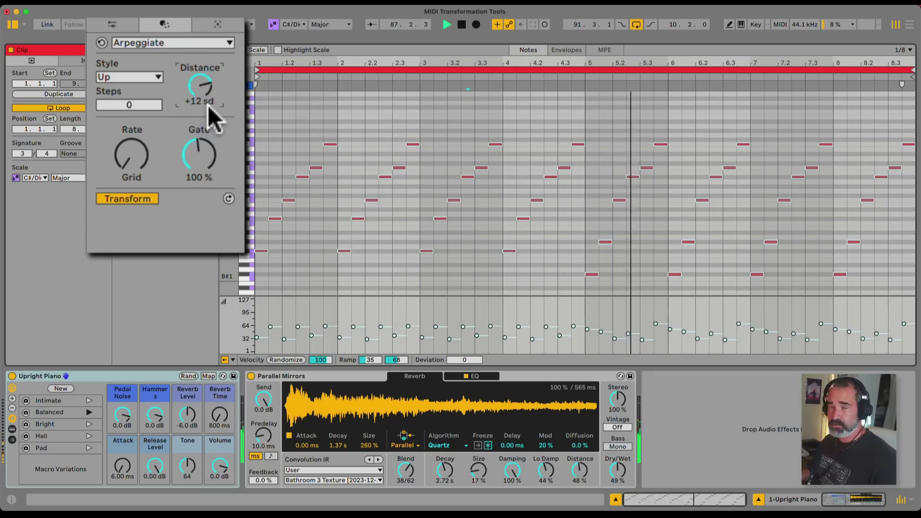
pyautogui.click(15, 178)
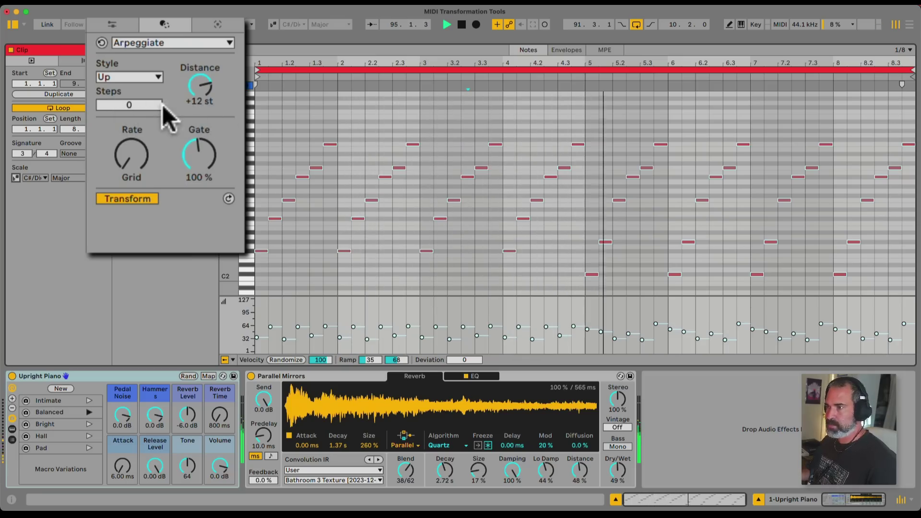
pyautogui.moveTo(137, 105); pyautogui.dragTo(138, 101)
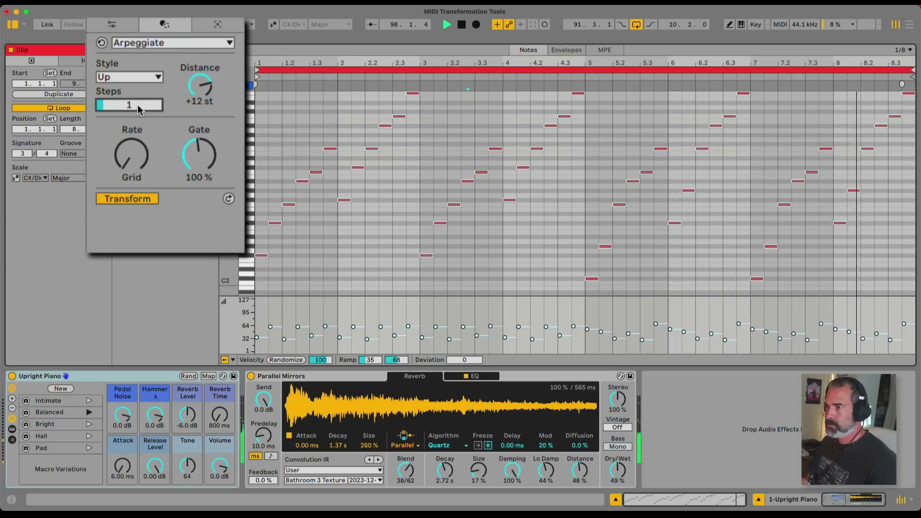
pyautogui.moveTo(137, 105); pyautogui.dragTo(138, 110)
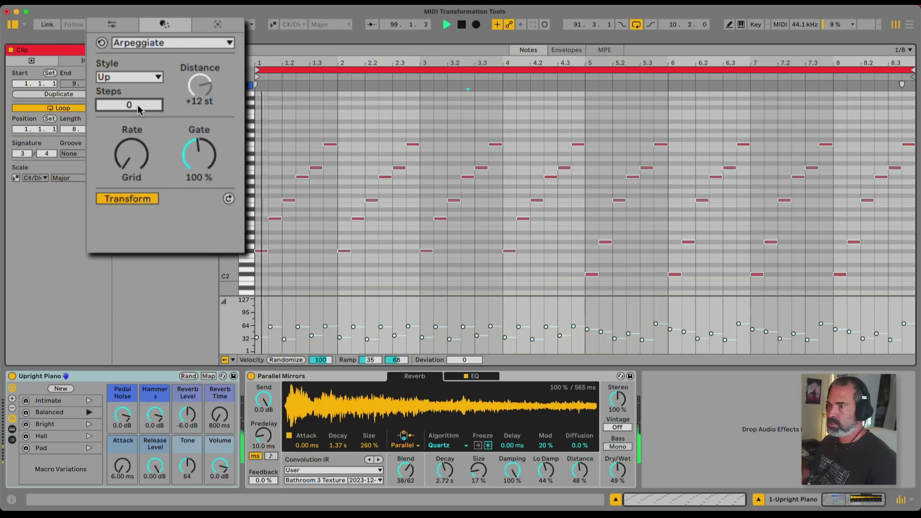
pyautogui.click(16, 178)
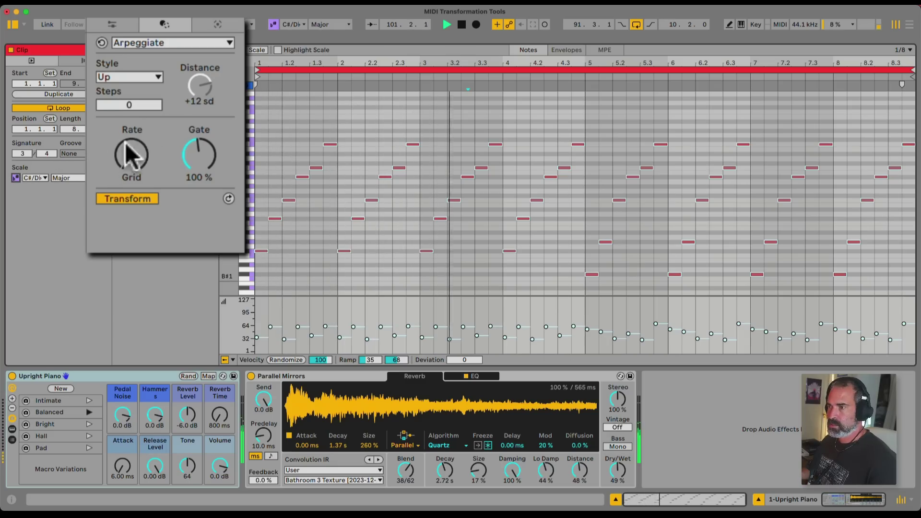
pyautogui.click(198, 91)
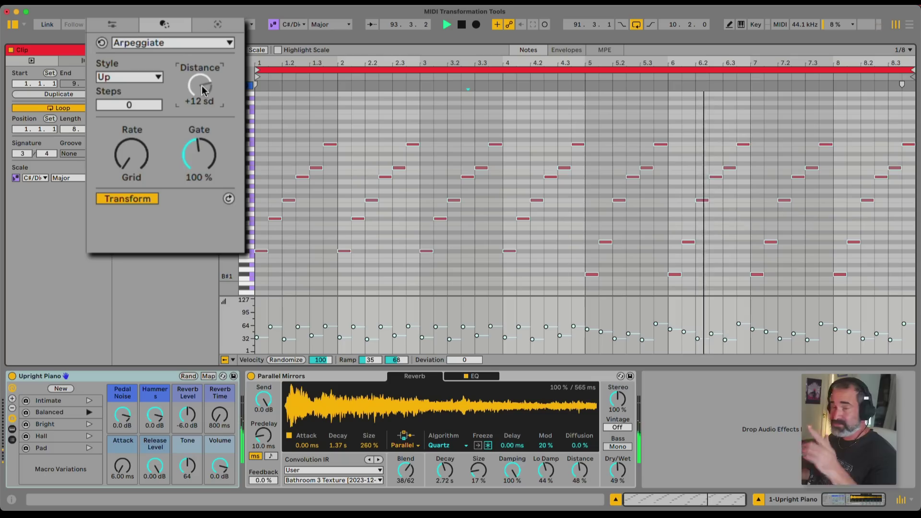
pyautogui.moveTo(202, 90); pyautogui.dragTo(202, 113)
# Step: Raise the arpeggio Steps to 2 and adjust the Distance value
pyautogui.moveTo(121, 101); pyautogui.dragTo(121, 98)
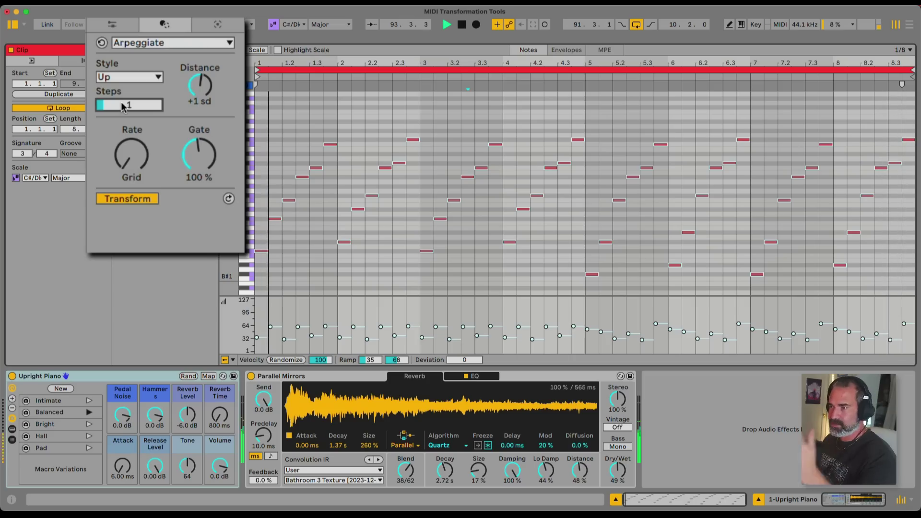
pyautogui.press('Up')
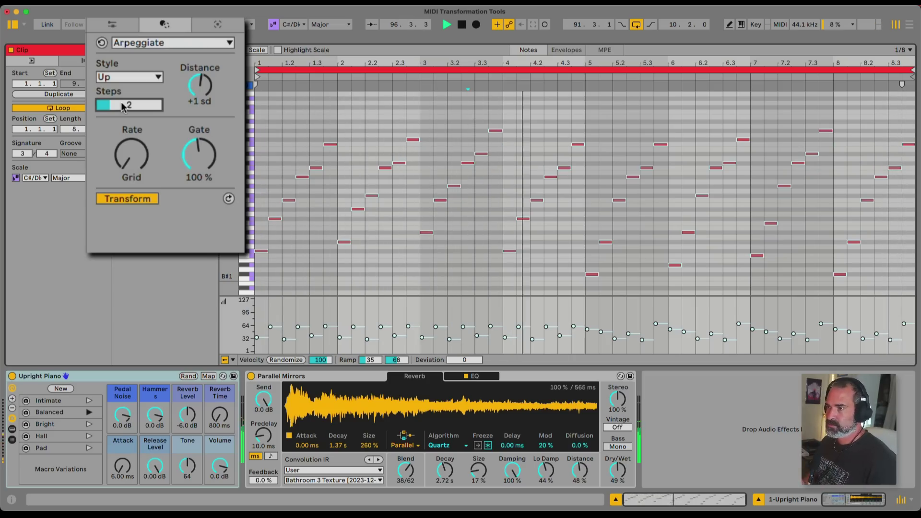
pyautogui.click(192, 80)
pyautogui.scroll(2, 192, 84)
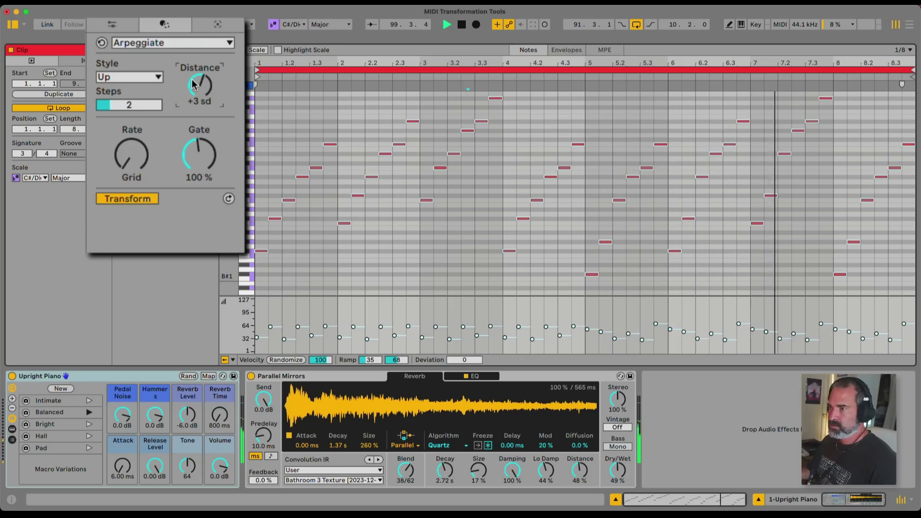
# Step: Try the Con & Diverge and Thumb Up styles with negative Distance and a faster rate
pyautogui.click(125, 74)
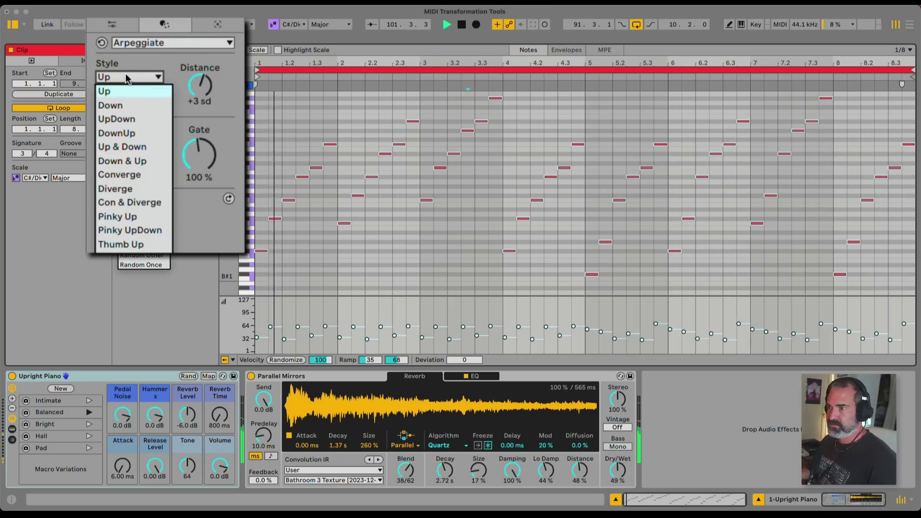
pyautogui.click(159, 201)
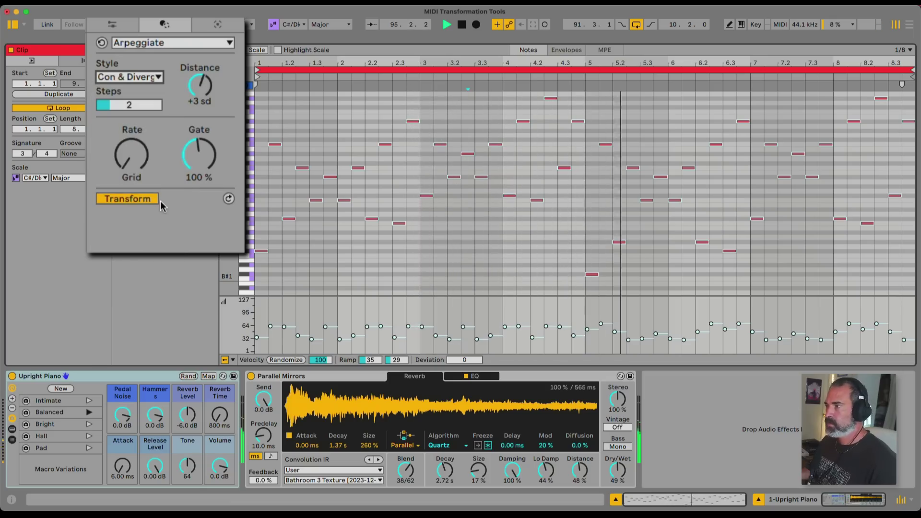
pyautogui.click(152, 80)
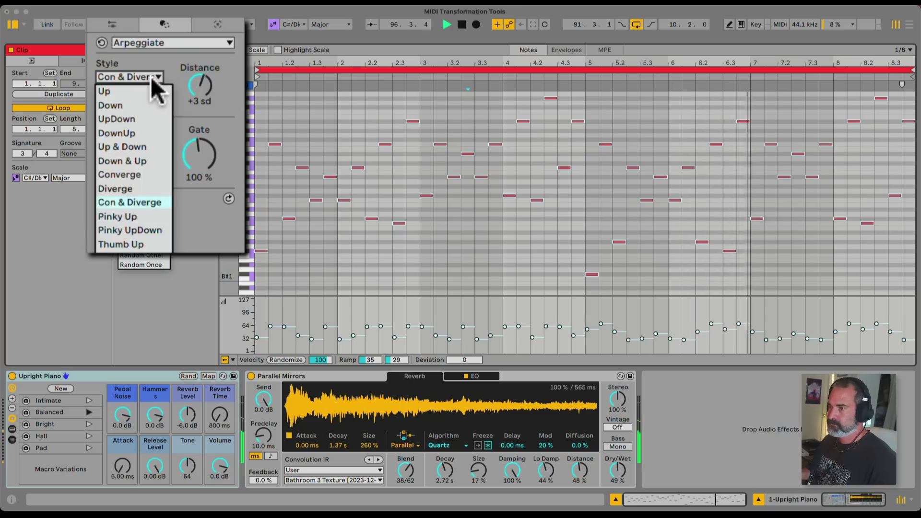
pyautogui.click(154, 246)
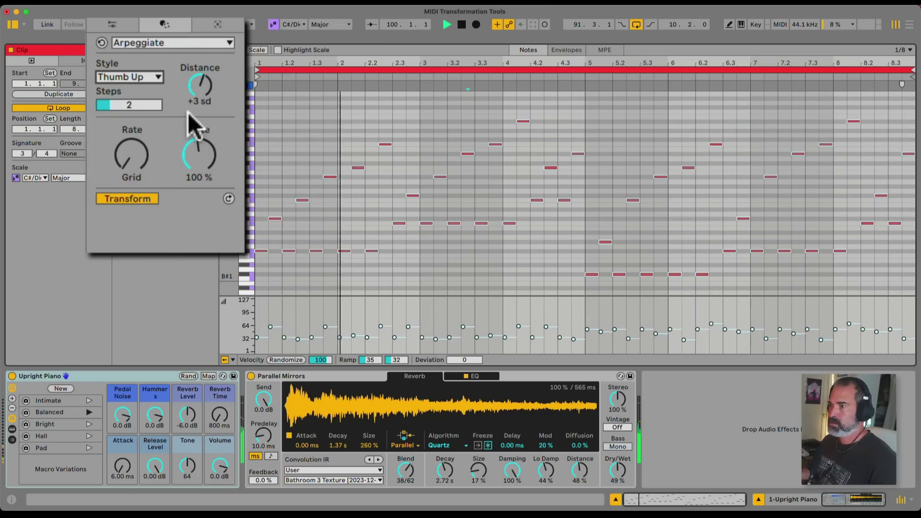
pyautogui.moveTo(200, 86); pyautogui.dragTo(200, 111)
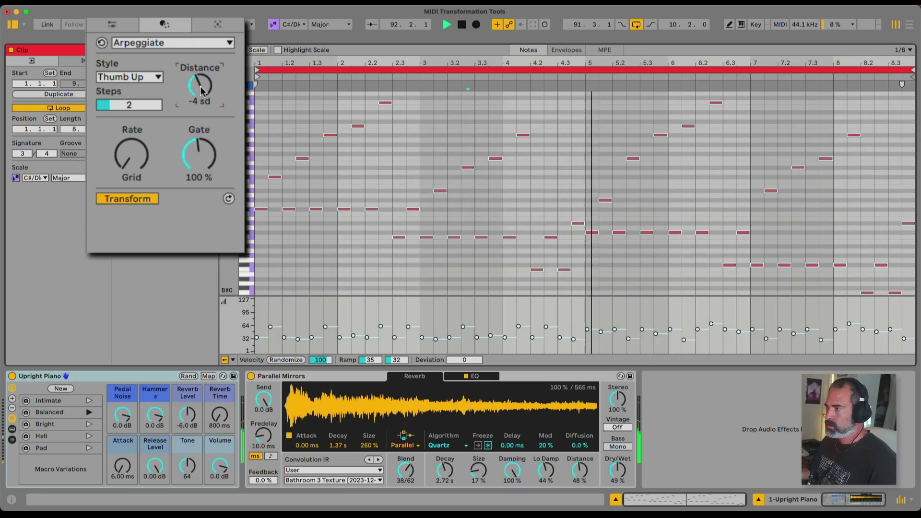
pyautogui.moveTo(131, 154); pyautogui.dragTo(131, 119)
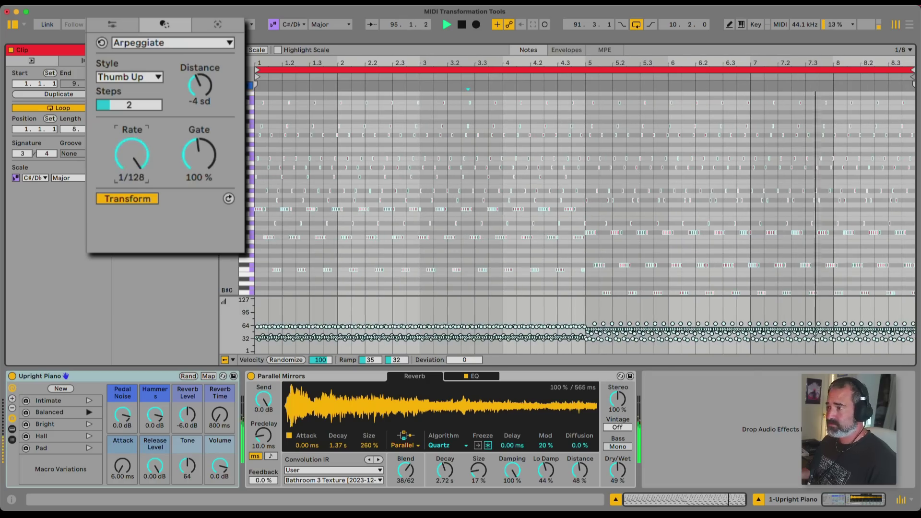
# Step: Return the arpeggio to Up style, Distance 0 sd and Grid rate
pyautogui.click(146, 78)
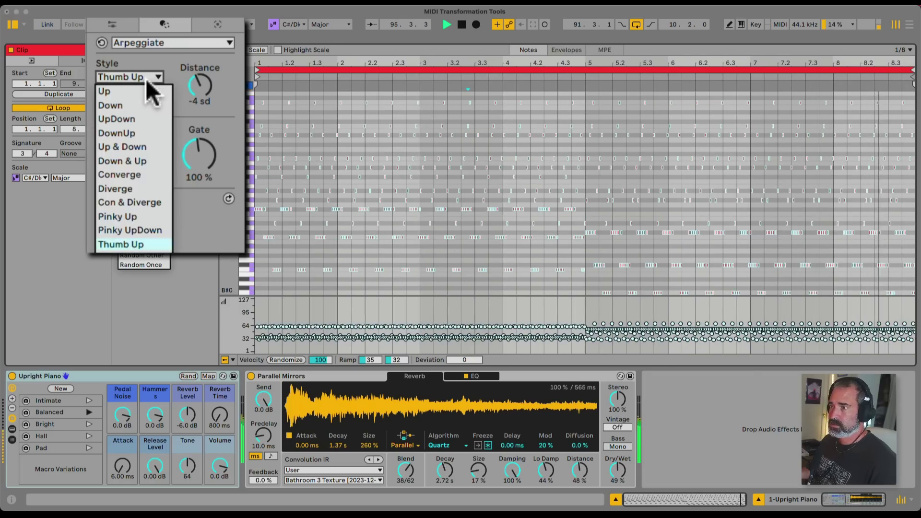
pyautogui.click(125, 94)
pyautogui.moveTo(187, 92); pyautogui.dragTo(187, 82)
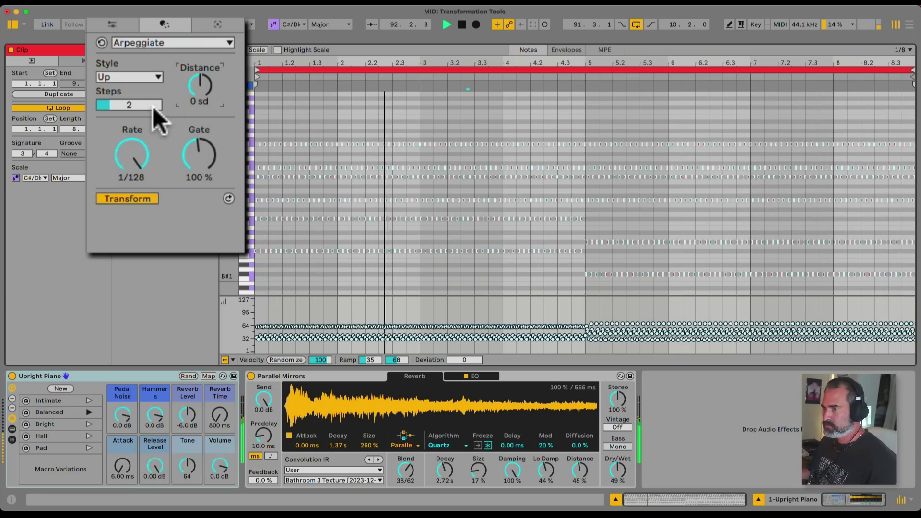
pyautogui.moveTo(136, 148); pyautogui.dragTo(137, 122)
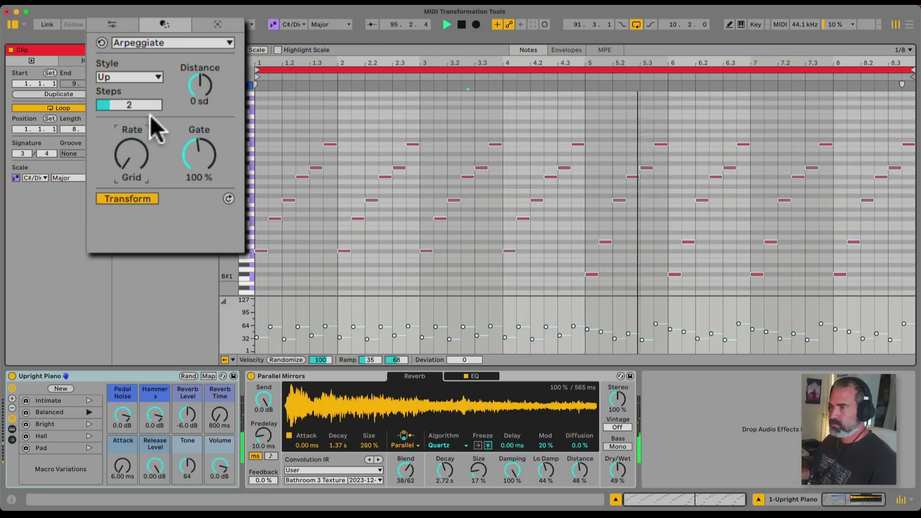
# Step: Switch the arpeggio to Random Once, regenerate it, and raise Distance to +7 sd
pyautogui.click(140, 77)
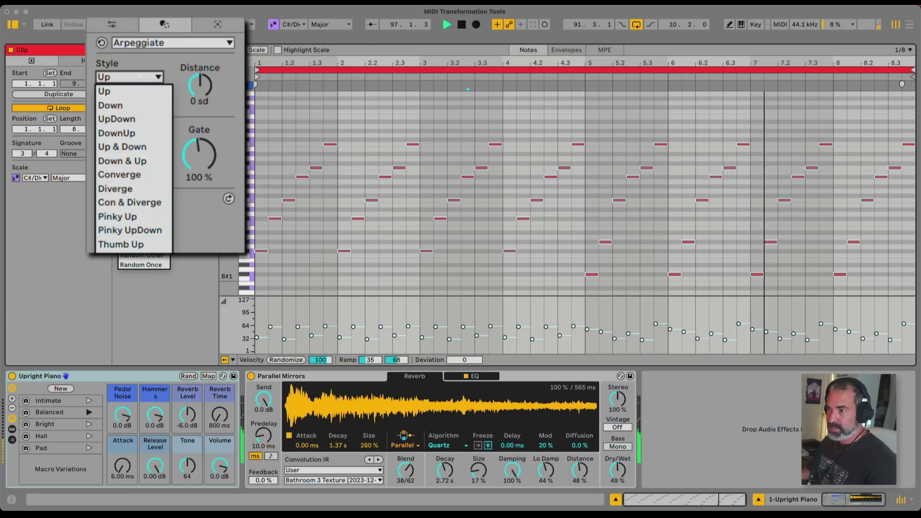
pyautogui.click(150, 266)
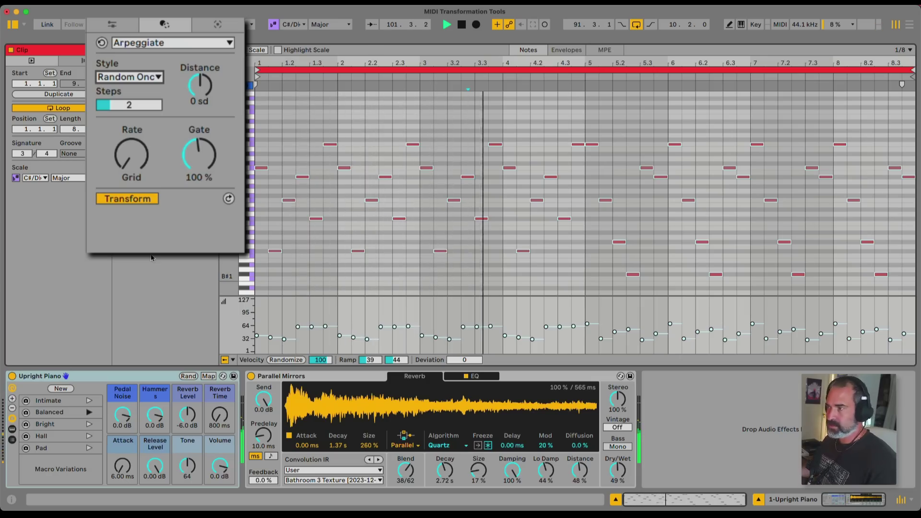
pyautogui.click(228, 199)
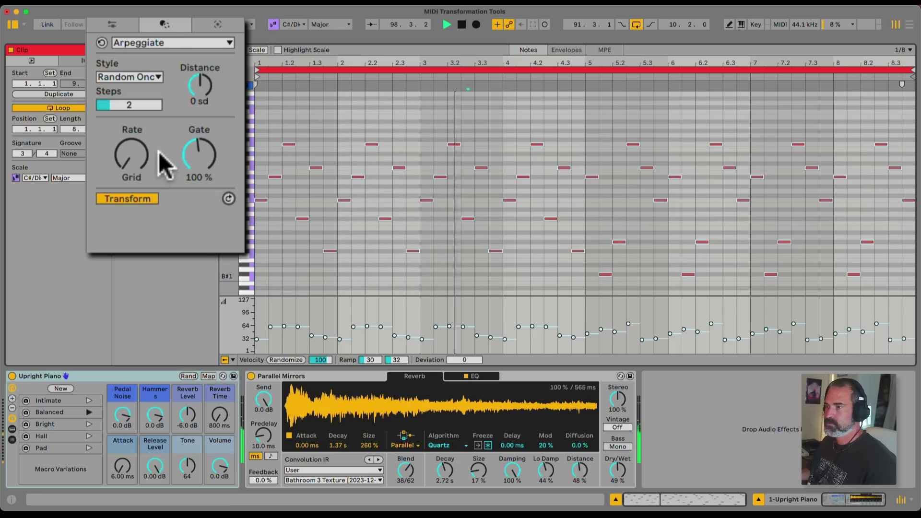
pyautogui.click(201, 86)
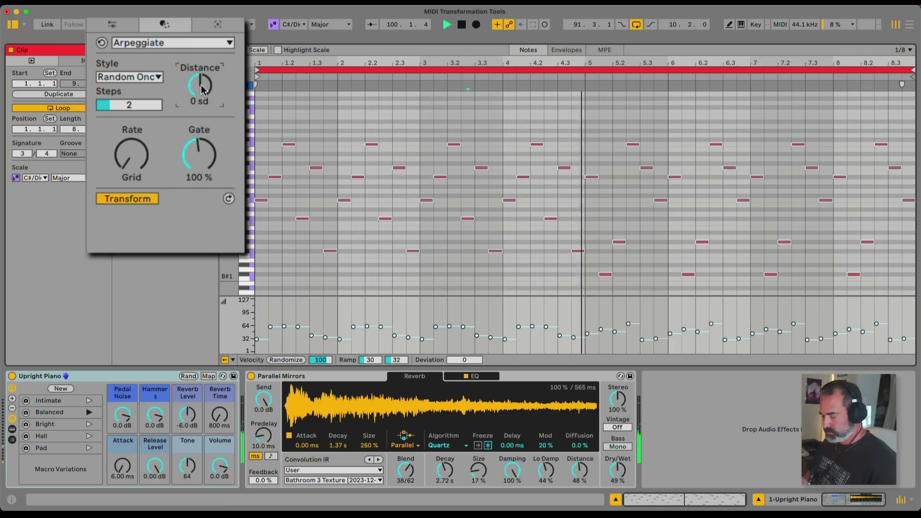
pyautogui.scroll(7, 201, 87)
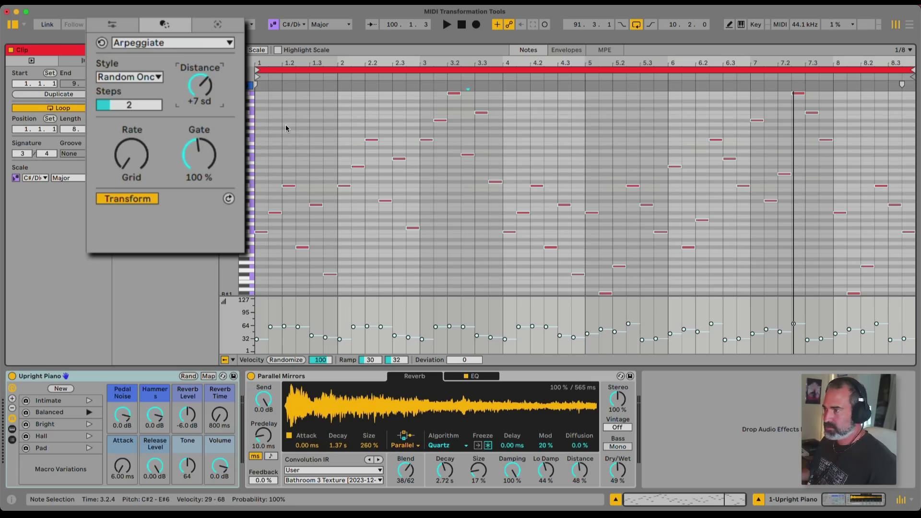
# Step: Undo the arpeggio and the bar 5 split to restore the original notes, then play the clip
pyautogui.press('super+z')
pyautogui.scroll(-2, 362, 146)
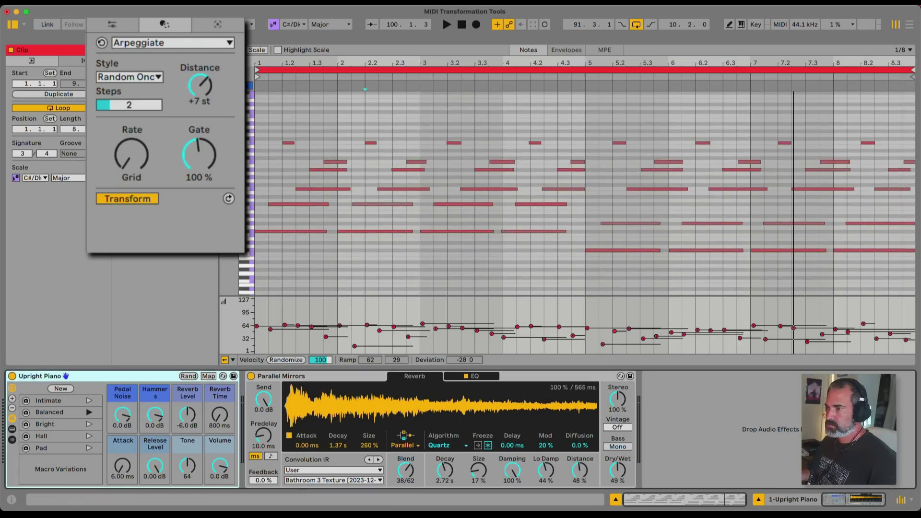
pyautogui.press('h')
pyautogui.press('super+z')
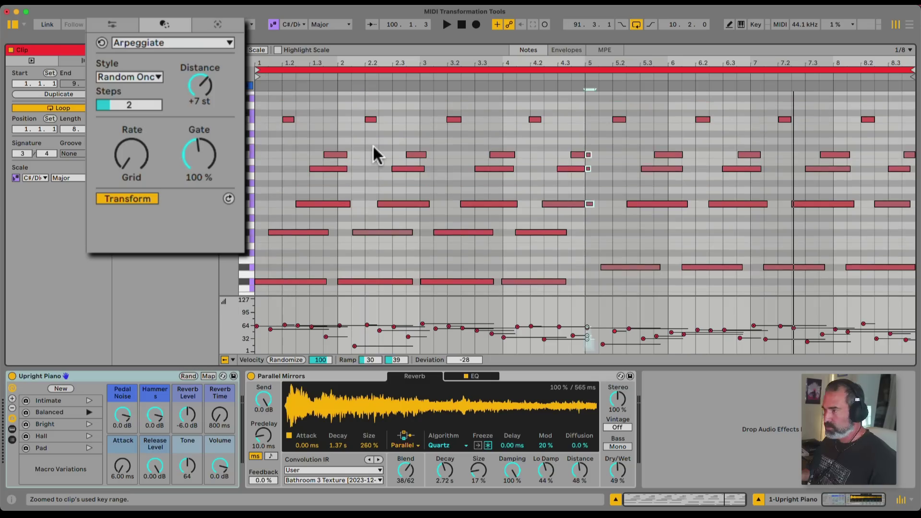
pyautogui.press('super+z')
pyautogui.press('super+z')
pyautogui.click(285, 111)
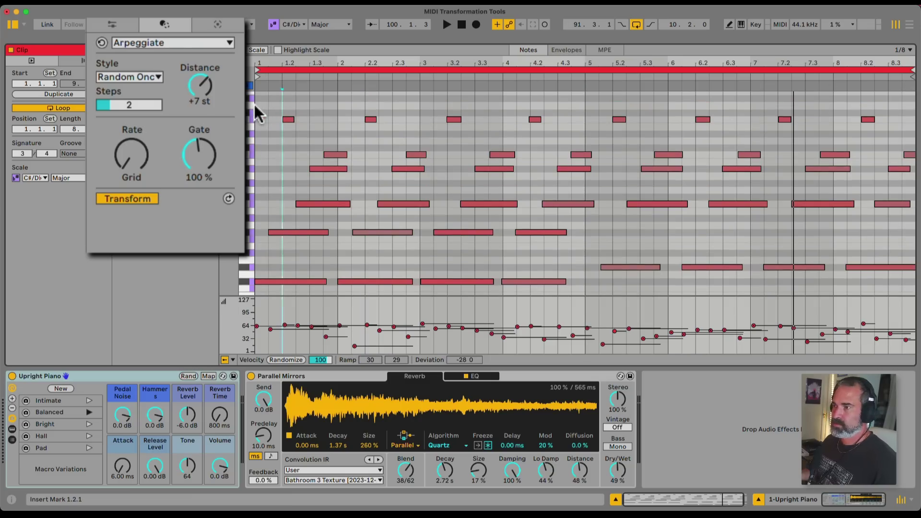
pyautogui.click(254, 107)
pyautogui.scroll(-1, 254, 108)
pyautogui.press('space')
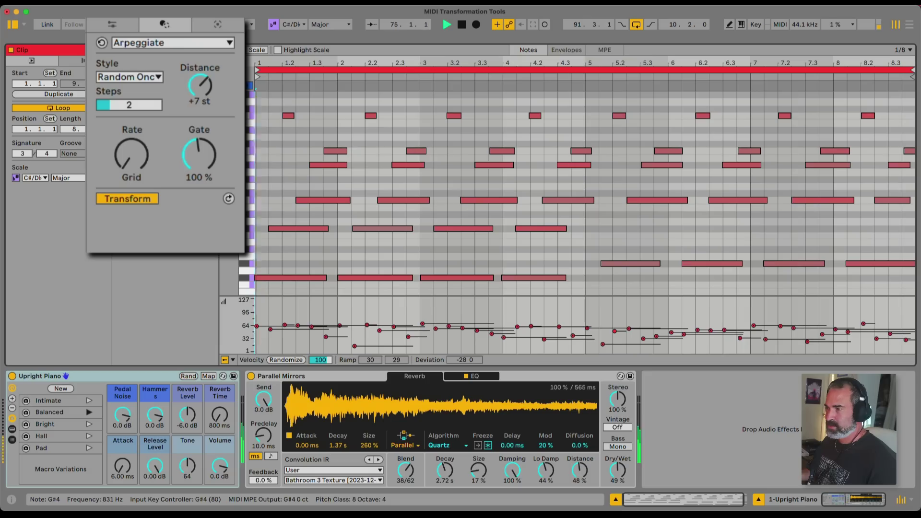
pyautogui.moveTo(259, 151); pyautogui.dragTo(246, 151)
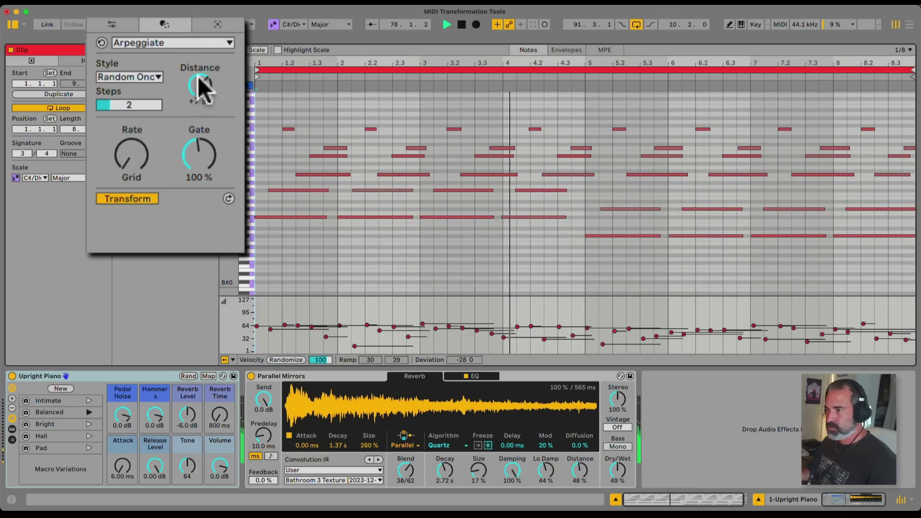
# Step: Switch the transformation to Connect and select the clip's upper notes
pyautogui.click(167, 40)
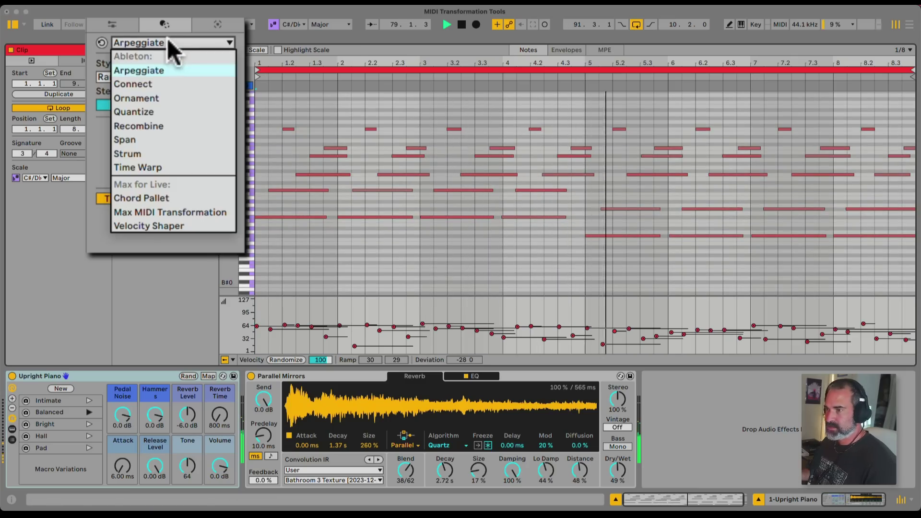
pyautogui.click(151, 79)
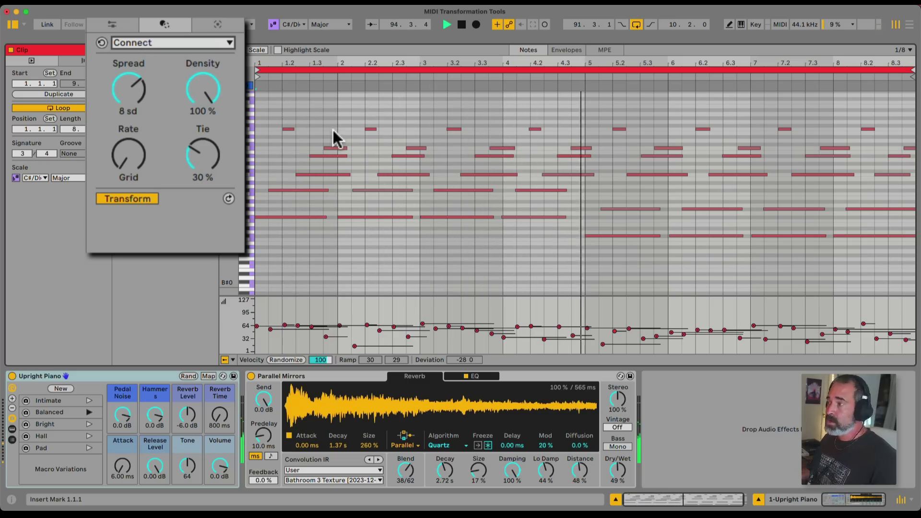
pyautogui.scroll(1, 335, 130)
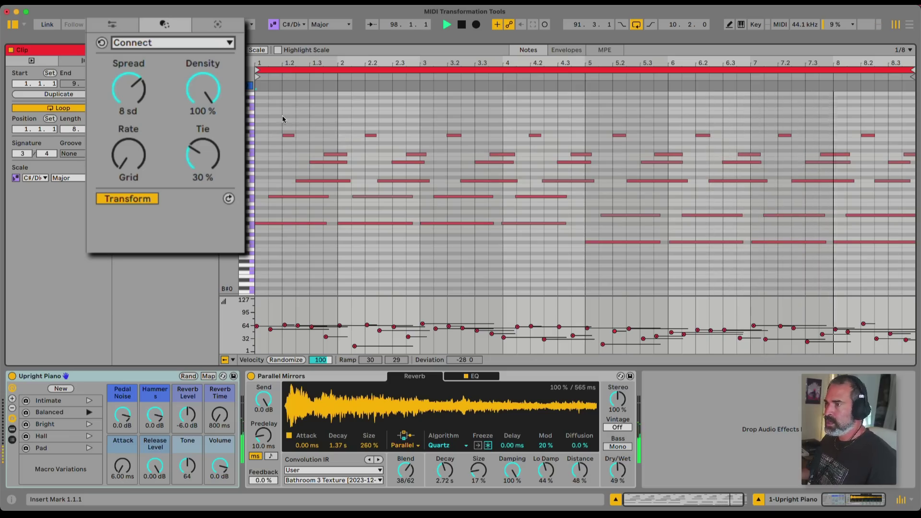
pyautogui.moveTo(281, 116); pyautogui.dragTo(907, 168)
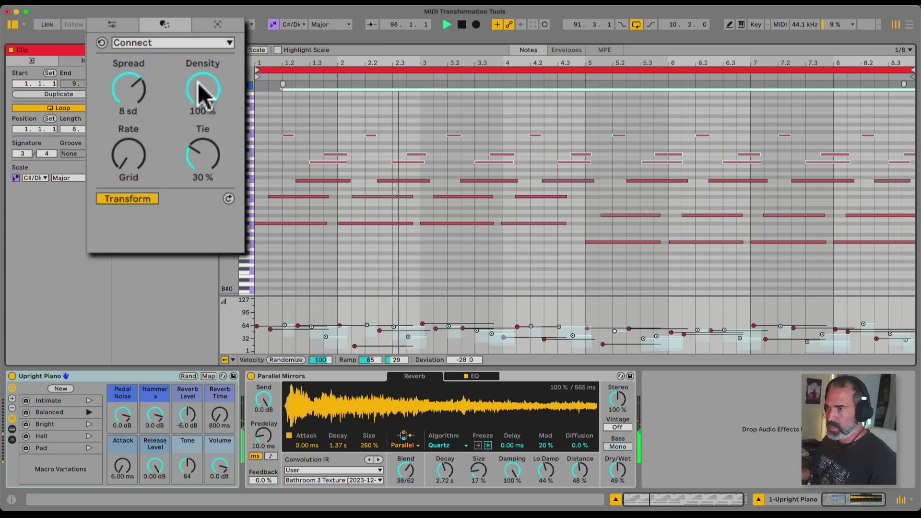
# Step: Apply Connect to the selected notes and generate two fresh variations
pyautogui.click(228, 200)
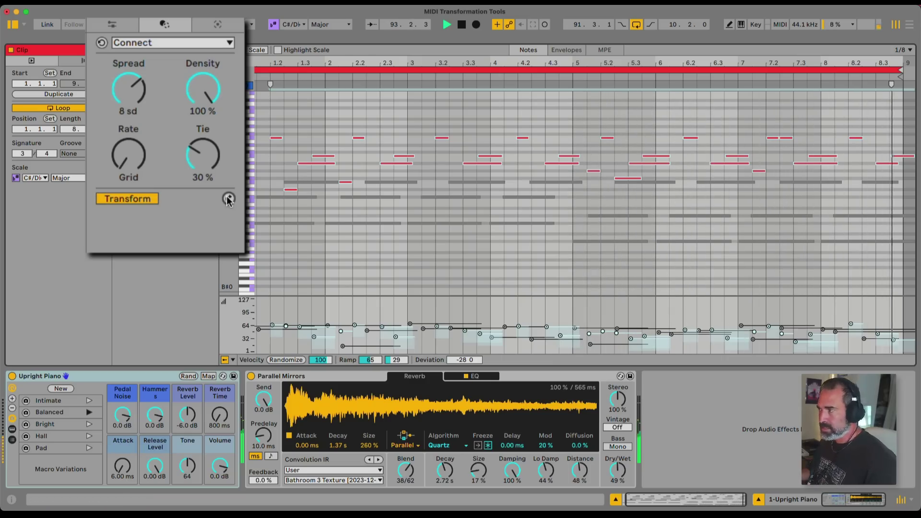
pyautogui.click(228, 199)
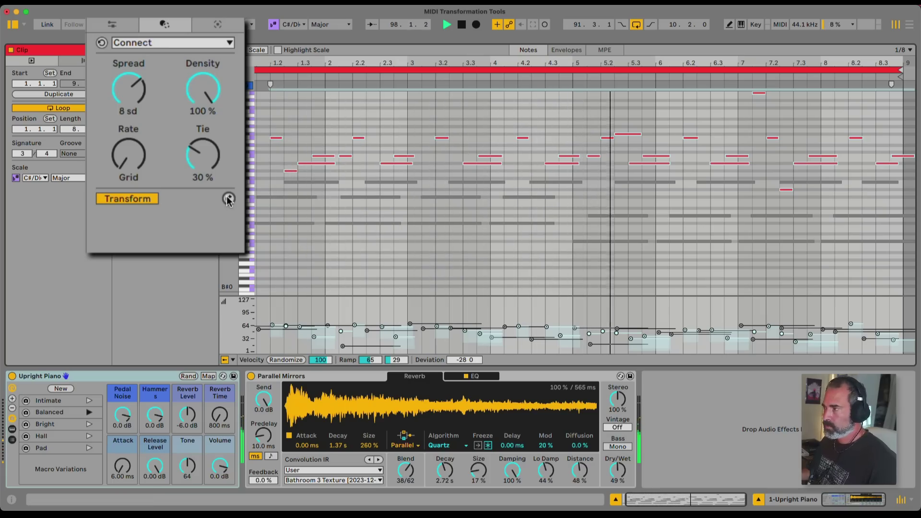
pyautogui.click(227, 199)
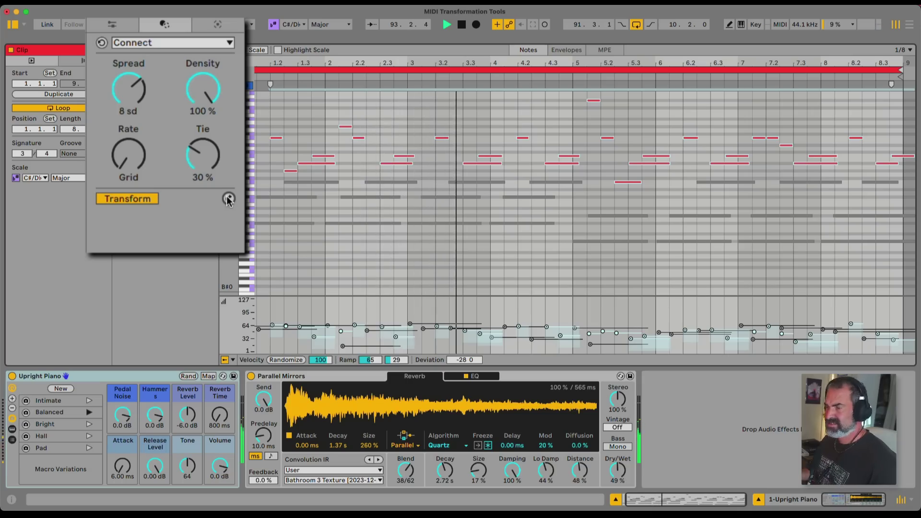
# Step: Adjust Density and Tie, try faster rates, then return Rate to Grid and Spread to 0 sd
pyautogui.moveTo(203, 89)
pyautogui.mouseDown()
pyautogui.moveTo(203, 134)
pyautogui.moveTo(203, 89)
pyautogui.mouseUp()
pyautogui.moveTo(203, 154)
pyautogui.mouseDown()
pyautogui.moveTo(203, 167)
pyautogui.moveTo(202, 152)
pyautogui.mouseUp()
pyautogui.moveTo(136, 159); pyautogui.dragTo(132, 143)
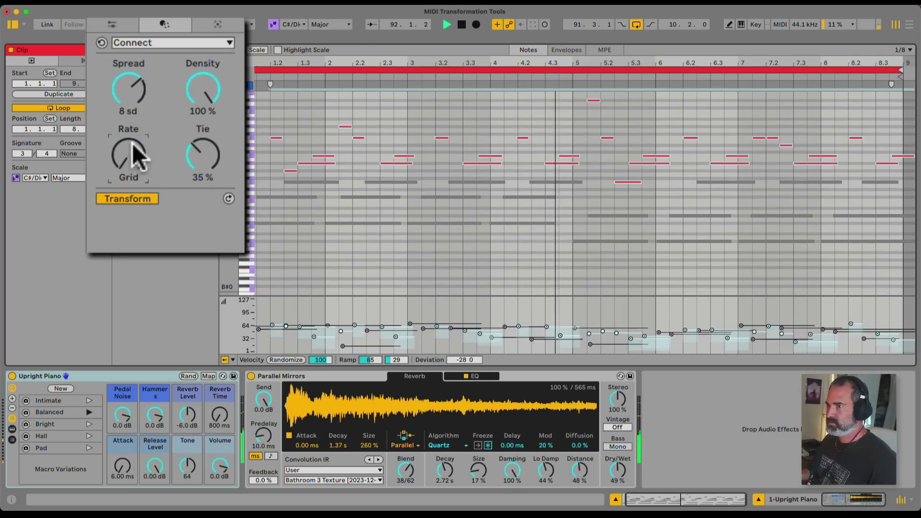
pyautogui.moveTo(139, 77); pyautogui.dragTo(139, 100)
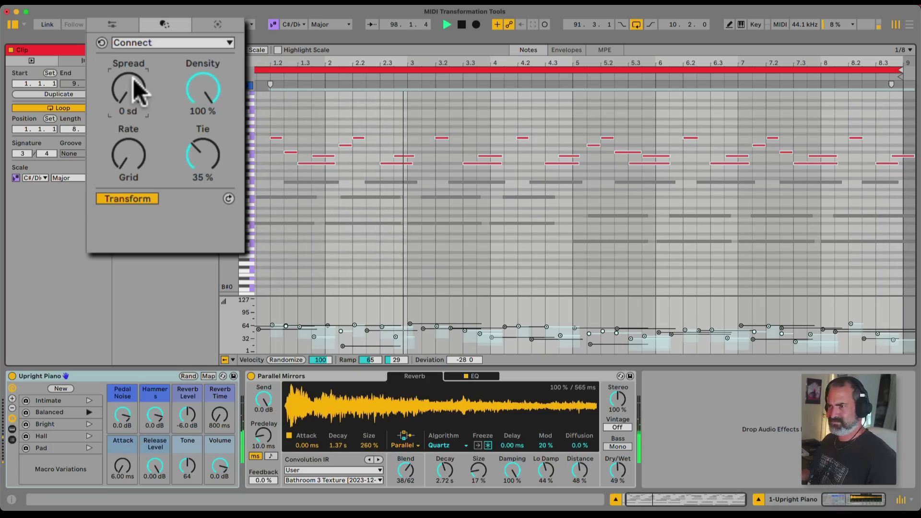
# Step: Regenerate Connect, then widen Spread to 7 sd and regenerate it twice more
pyautogui.click(227, 197)
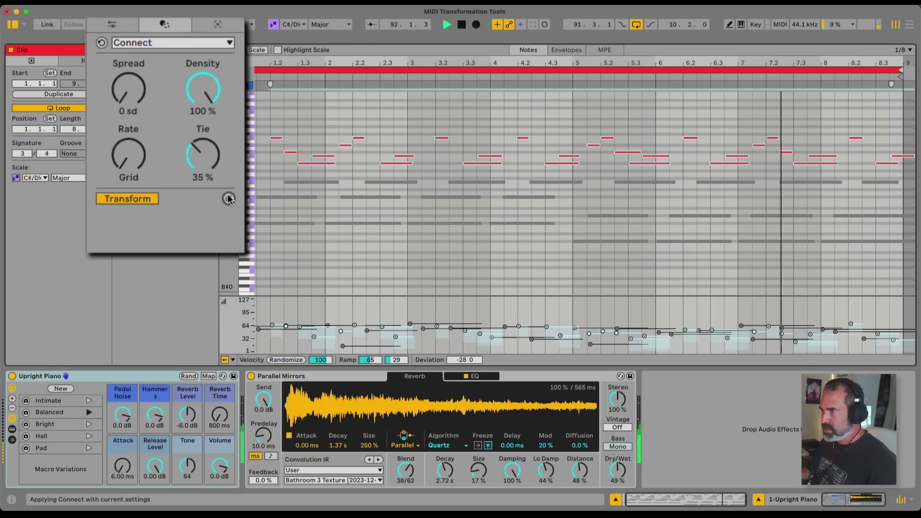
pyautogui.moveTo(129, 90); pyautogui.dragTo(129, 60)
pyautogui.click(228, 199)
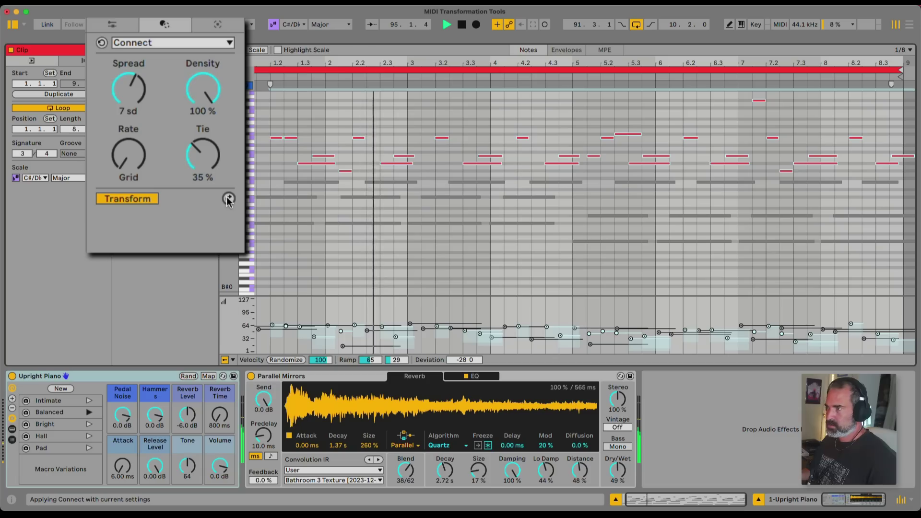
pyautogui.click(229, 198)
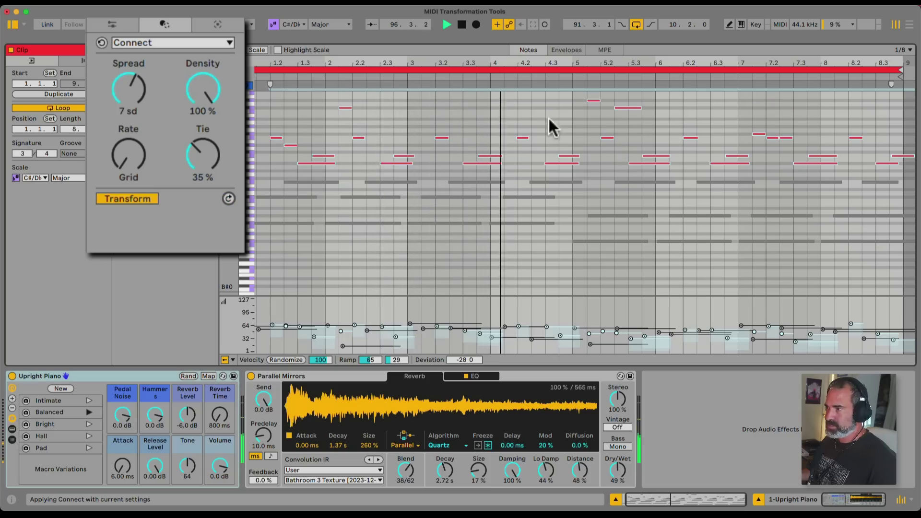
# Step: Inspect the notes around bar 3.2, stop playback, undo the Connect notes, and select the eight top-row notes
pyautogui.moveTo(448, 62); pyautogui.dragTo(448, 131)
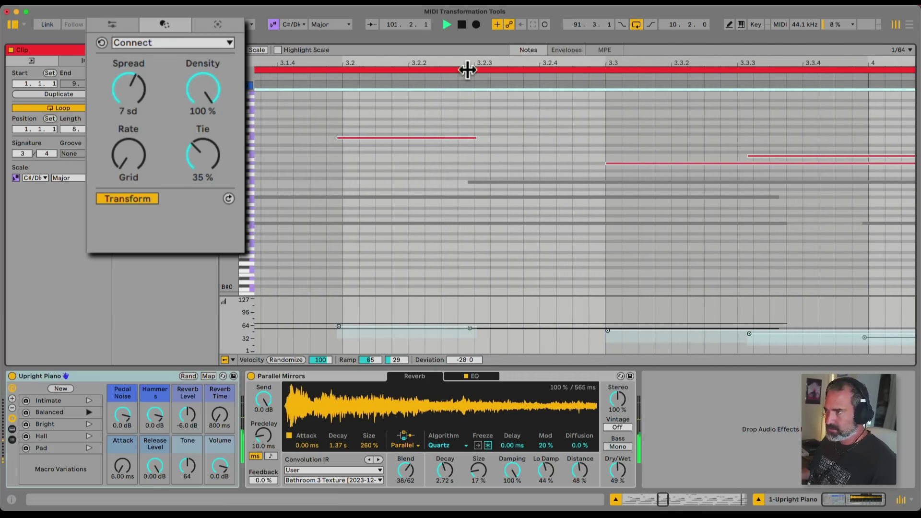
pyautogui.moveTo(470, 63); pyautogui.dragTo(470, 12)
pyautogui.press('space')
pyautogui.press('super+z')
pyautogui.press('super+z')
pyautogui.press('super+z')
pyautogui.press('super+z')
pyautogui.press('super+z')
pyautogui.press('super+z')
pyautogui.press('super+z')
pyautogui.press('super+z')
pyautogui.scroll(2, 362, 159)
pyautogui.moveTo(281, 101); pyautogui.dragTo(880, 138)
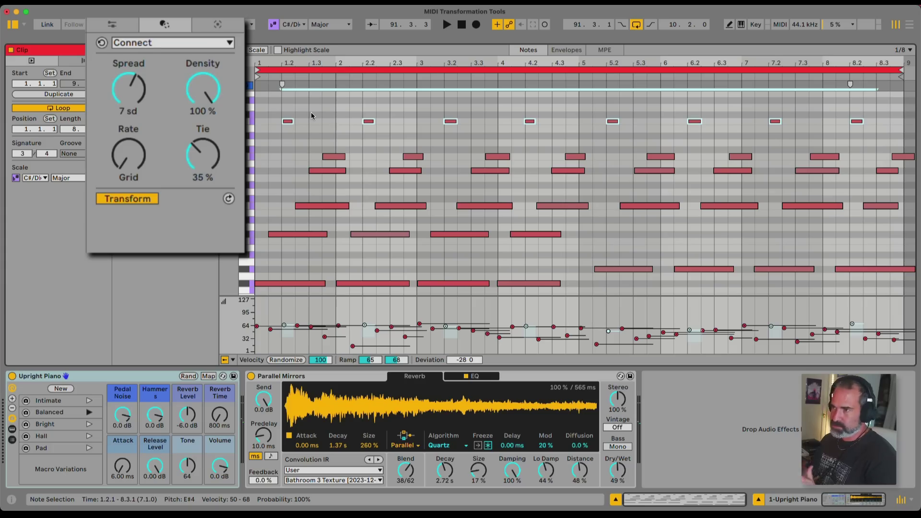
# Step: Replace Connect with Quantize, set to Current Grid at 100% Amount
pyautogui.click(309, 112)
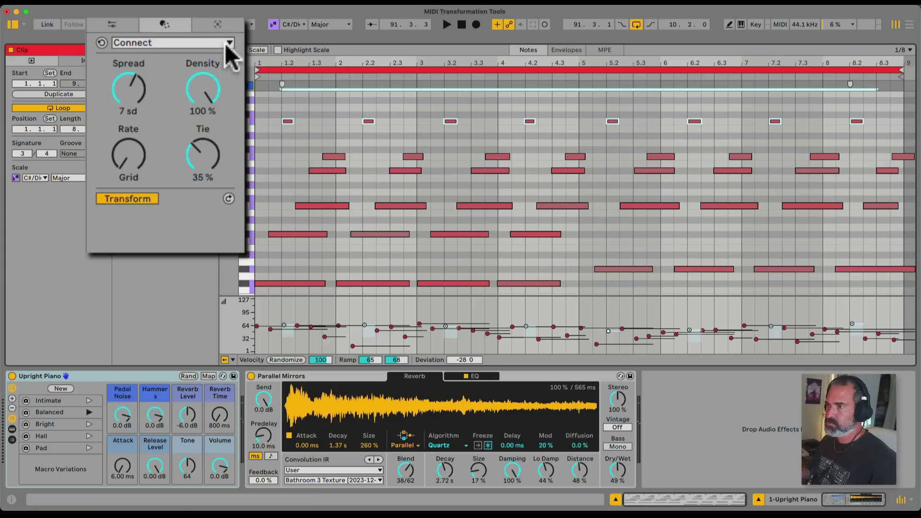
pyautogui.click(217, 42)
pyautogui.click(215, 42)
pyautogui.click(214, 43)
pyautogui.click(158, 111)
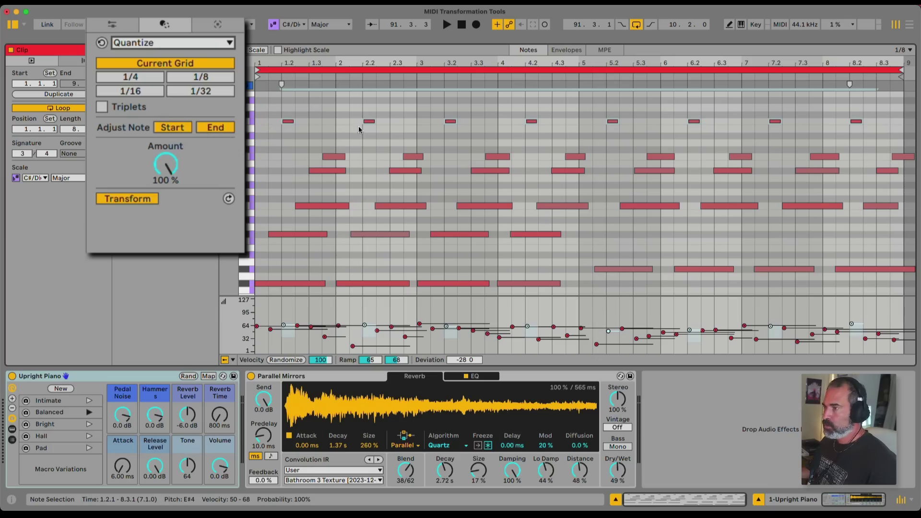
pyautogui.moveTo(452, 63)
pyautogui.mouseDown()
pyautogui.moveTo(452, 114)
pyautogui.moveTo(452, 61)
pyautogui.mouseUp()
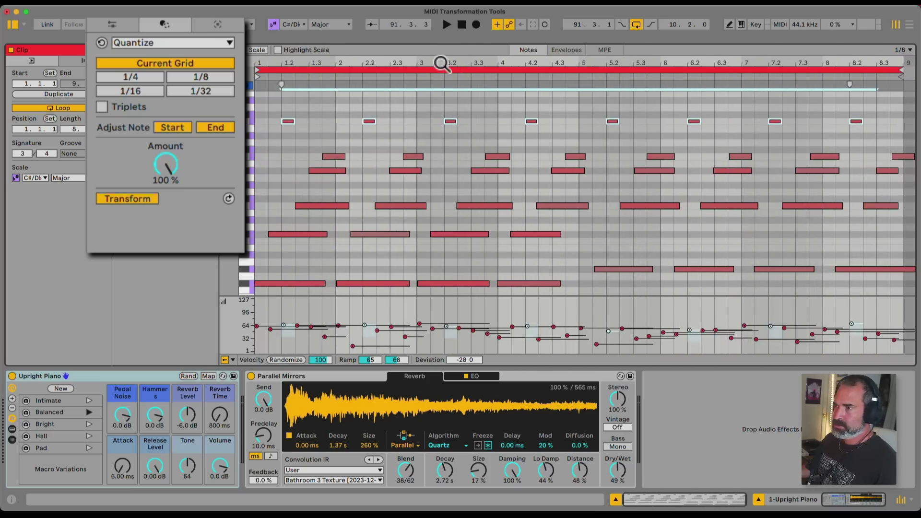
# Step: Apply Connect to the top three note rows and generate a fresh passing-note variation
pyautogui.moveTo(277, 104); pyautogui.dragTo(914, 178)
pyautogui.click(133, 42)
pyautogui.click(139, 76)
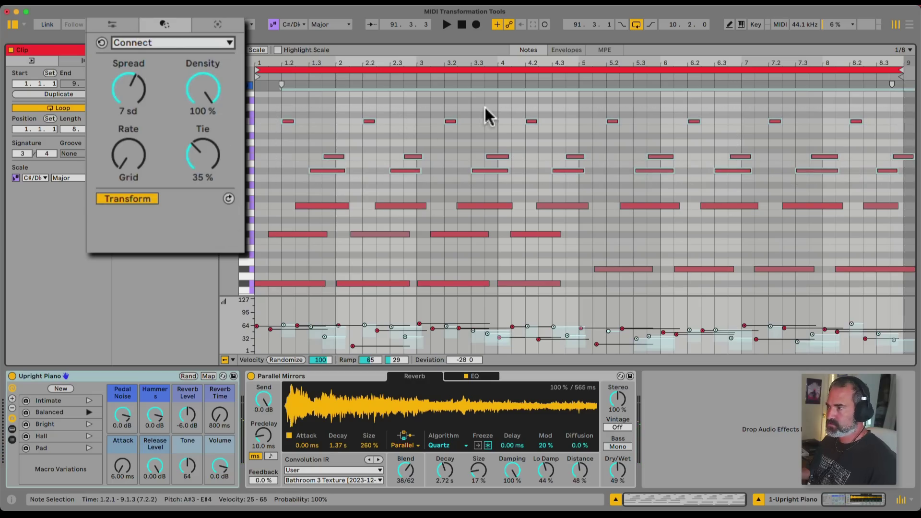
pyautogui.click(229, 199)
pyautogui.press('space')
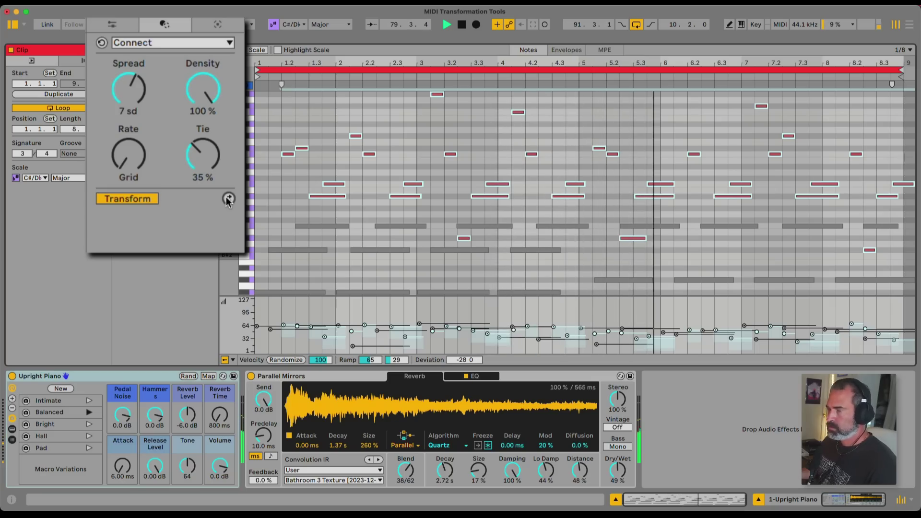
pyautogui.click(228, 198)
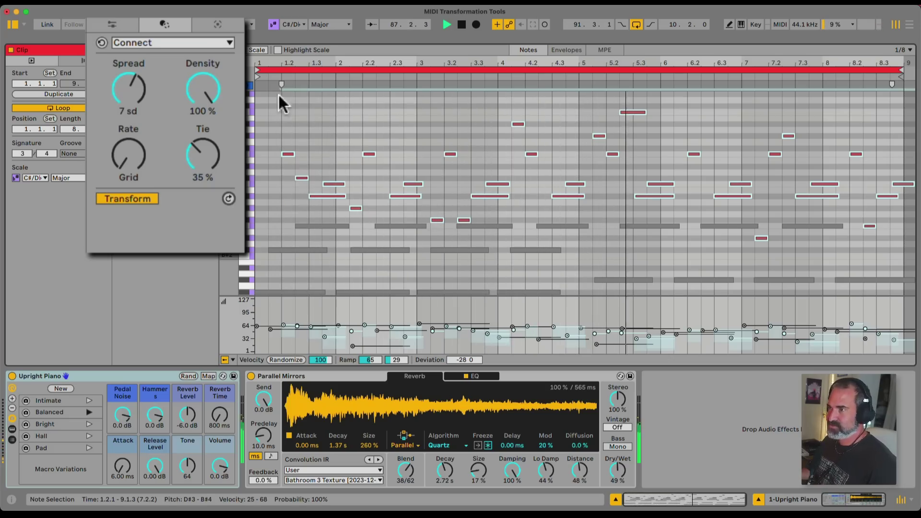
# Step: Enable Scale view and raise the two F#3 passing notes near bar 3 to G#3
pyautogui.click(260, 51)
pyautogui.moveTo(423, 229); pyautogui.dragTo(499, 214)
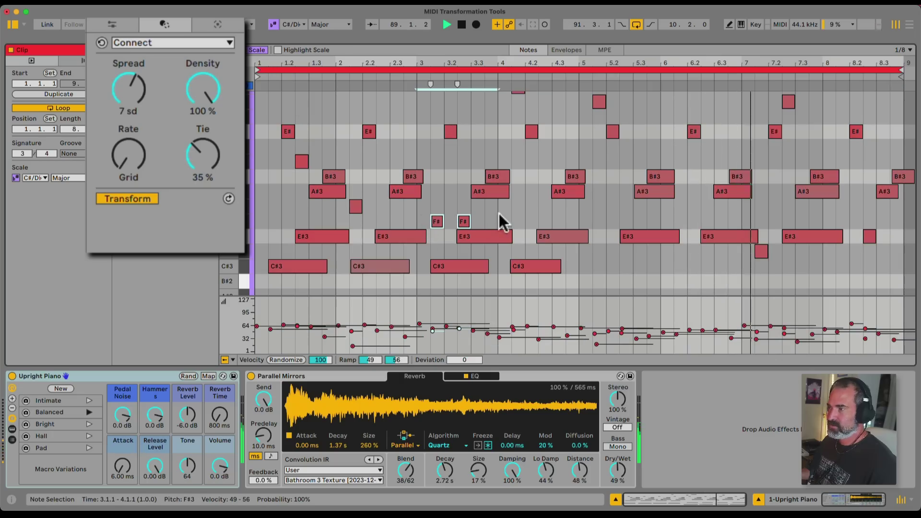
pyautogui.press('Up')
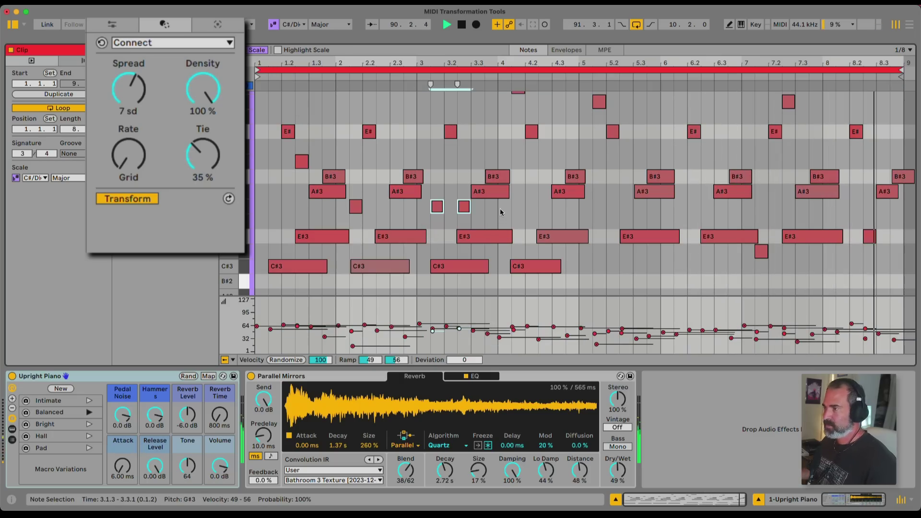
pyautogui.scroll(3, 500, 209)
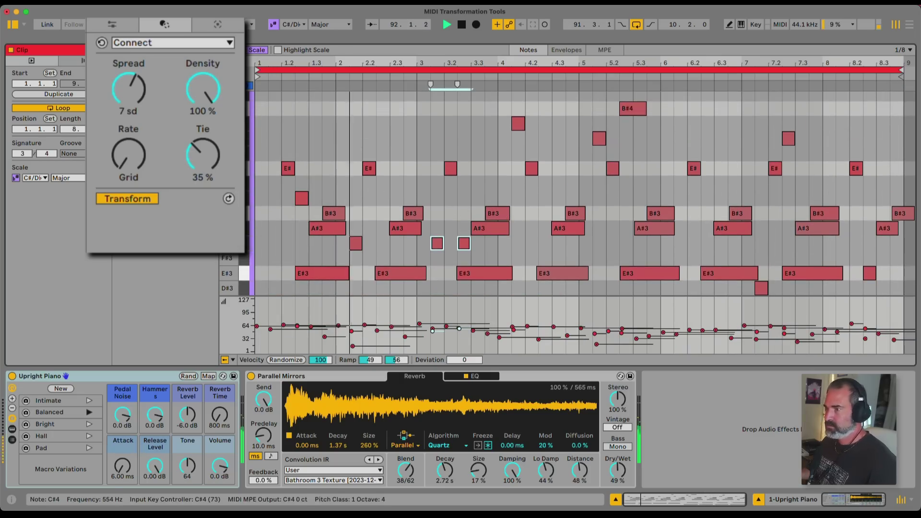
pyautogui.press('z')
pyautogui.scroll(8, 547, 220)
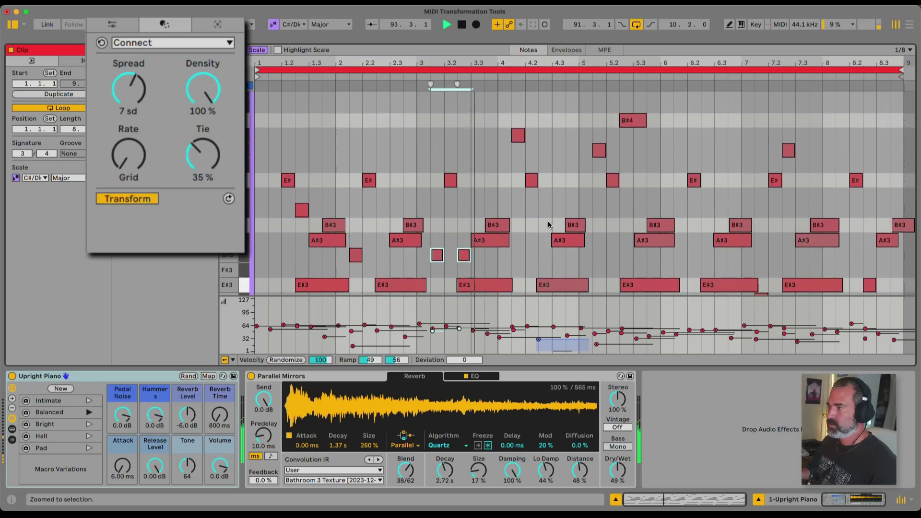
pyautogui.scroll(-3, 548, 220)
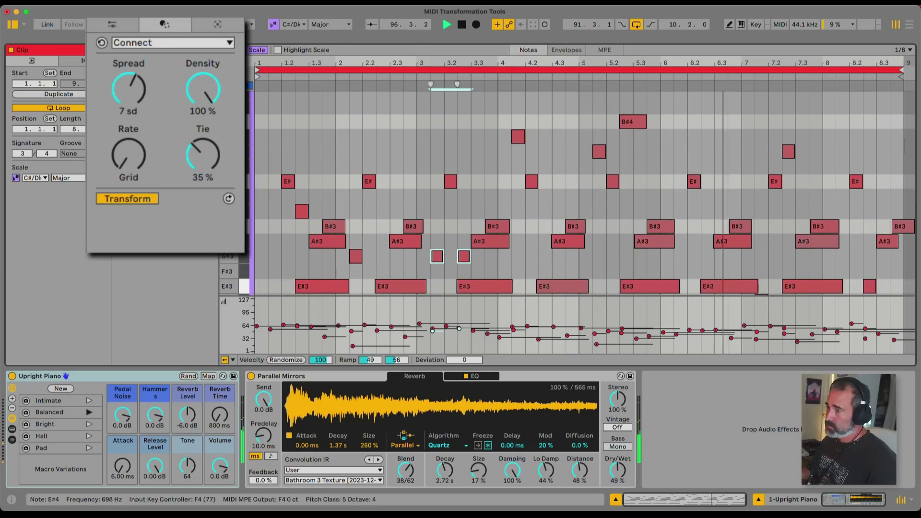
pyautogui.moveTo(228, 181)
pyautogui.mouseDown()
pyautogui.moveTo(204, 180)
pyautogui.moveTo(213, 181)
pyautogui.mouseUp()
pyautogui.scroll(-4, 422, 142)
pyautogui.scroll(1, 422, 142)
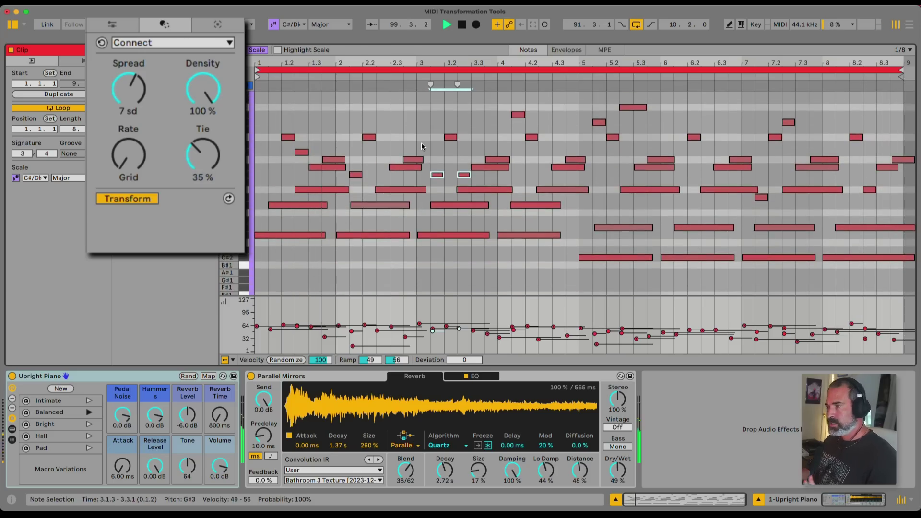
pyautogui.click(162, 39)
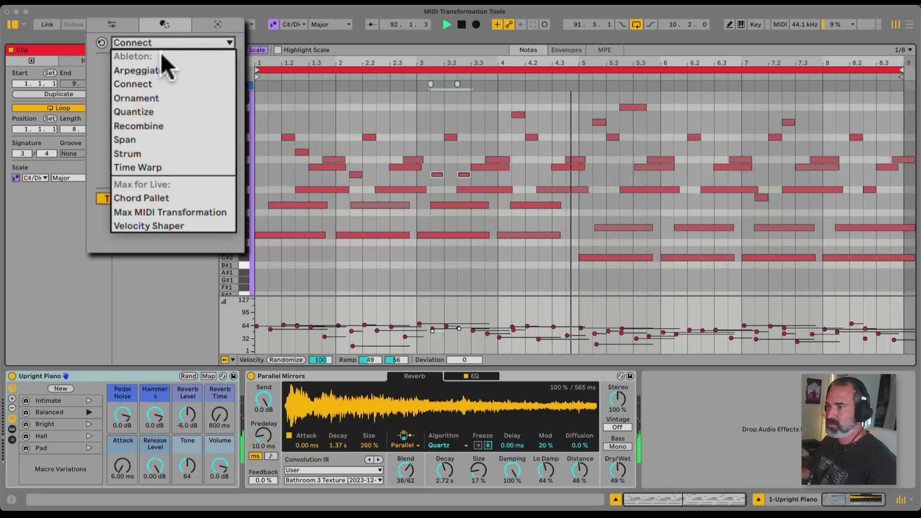
# Step: Switch to Ornament and add a grace note before the 4.1.3 note at 12% position
pyautogui.click(160, 94)
pyautogui.scroll(3, 574, 175)
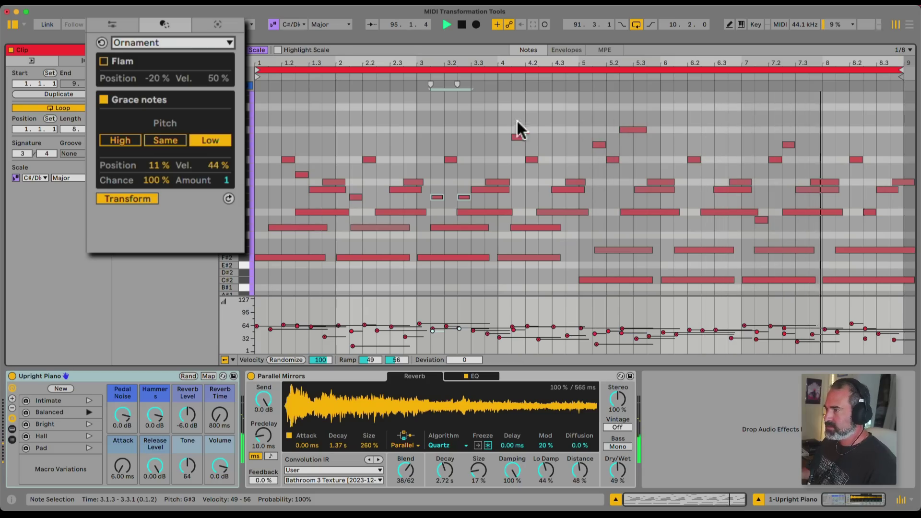
pyautogui.click(518, 138)
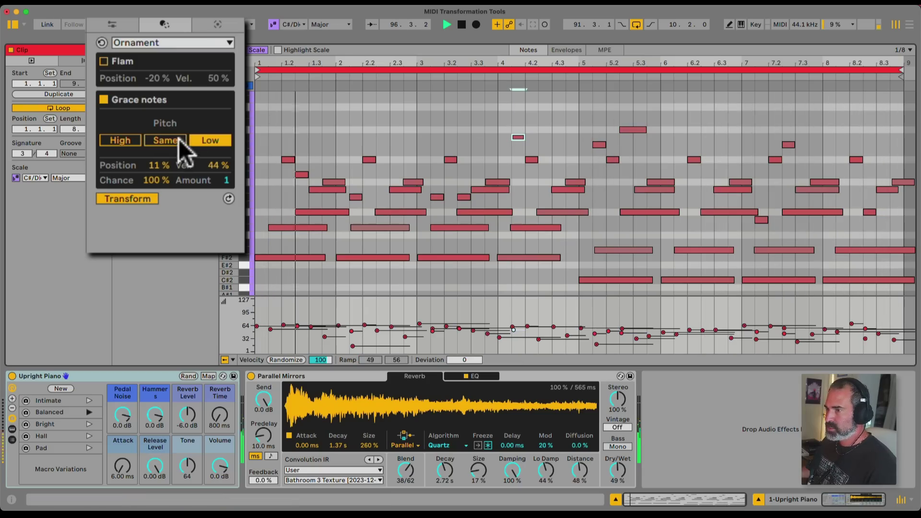
pyautogui.click(229, 199)
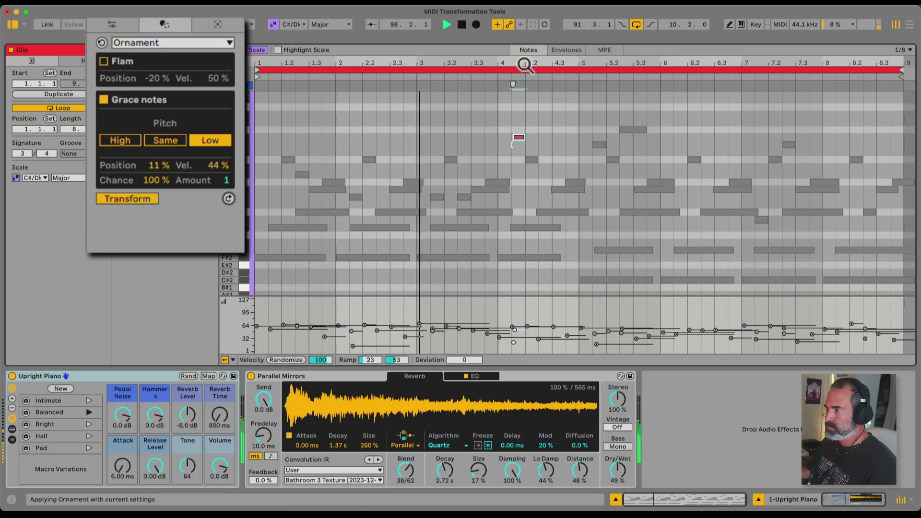
pyautogui.moveTo(524, 62); pyautogui.dragTo(522, 181)
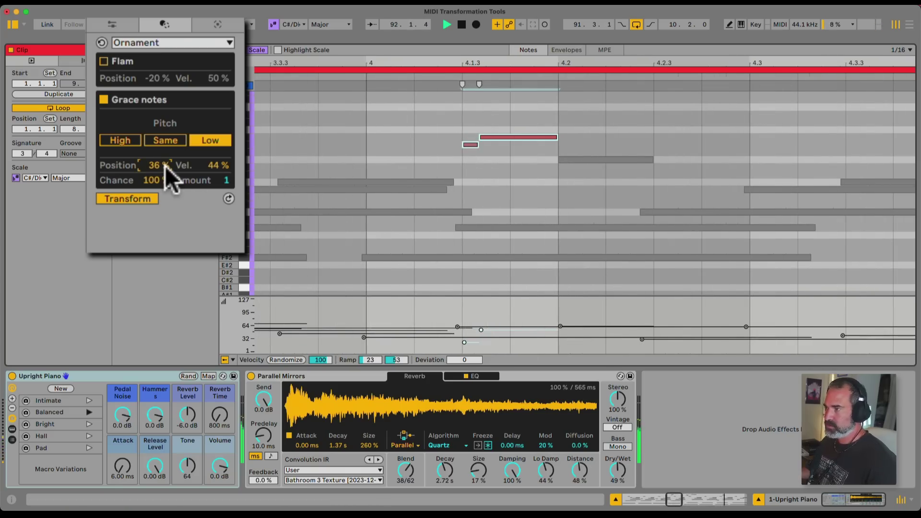
pyautogui.moveTo(165, 166); pyautogui.dragTo(165, 178)
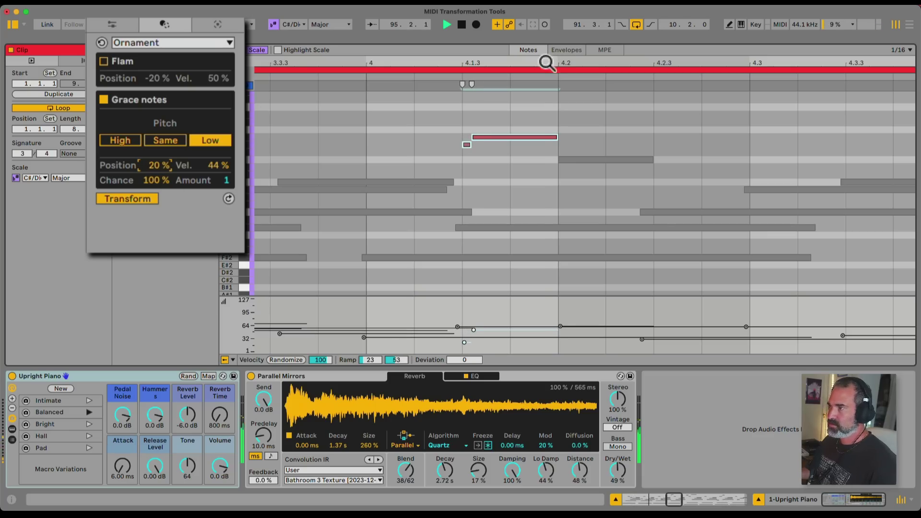
# Step: Give the note at bar 5.2.3 a High grace note at 41% position
pyautogui.moveTo(546, 62); pyautogui.dragTo(546, 36)
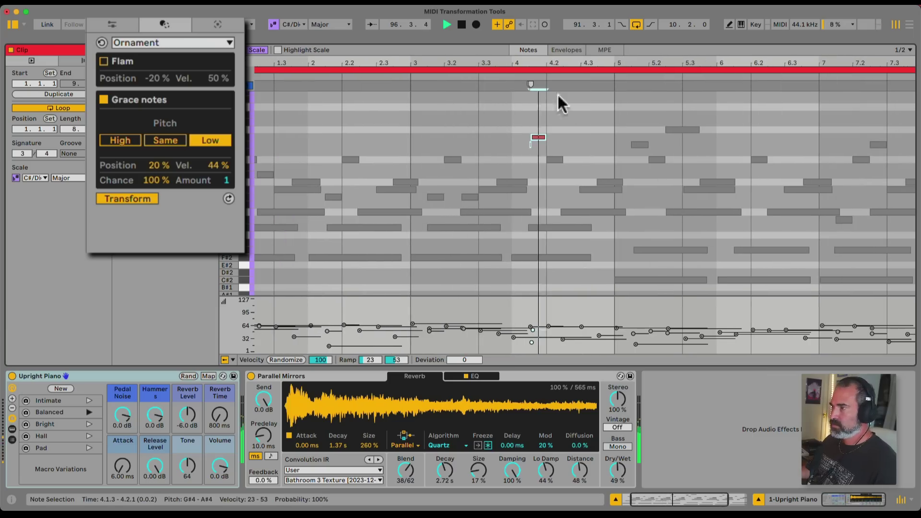
pyautogui.click(681, 130)
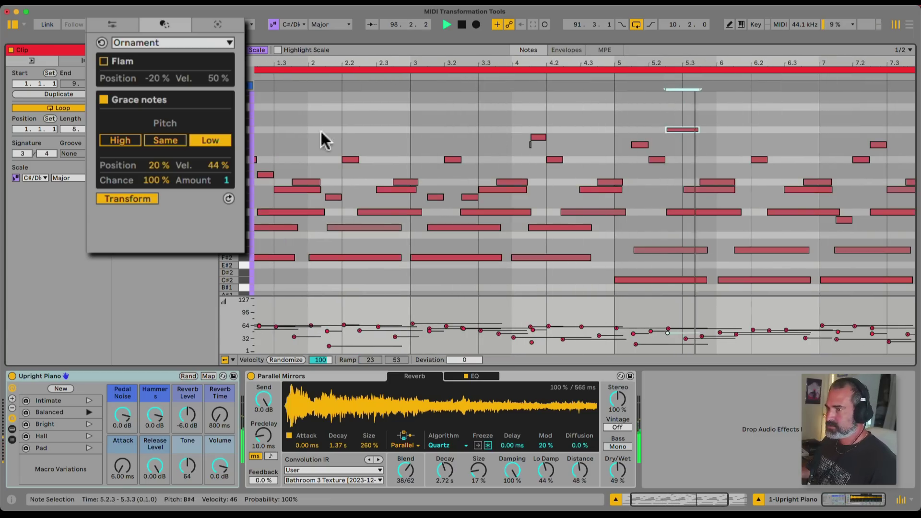
pyautogui.click(129, 140)
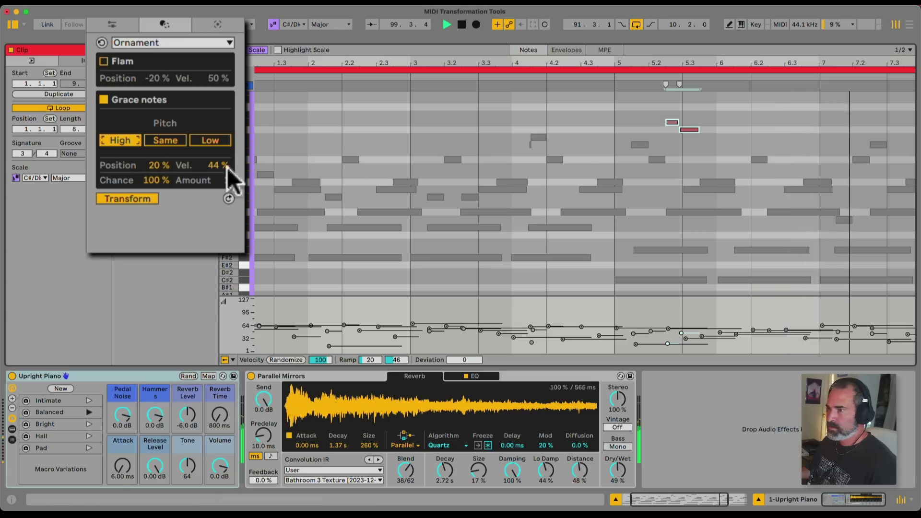
pyautogui.moveTo(157, 166); pyautogui.dragTo(157, 95)
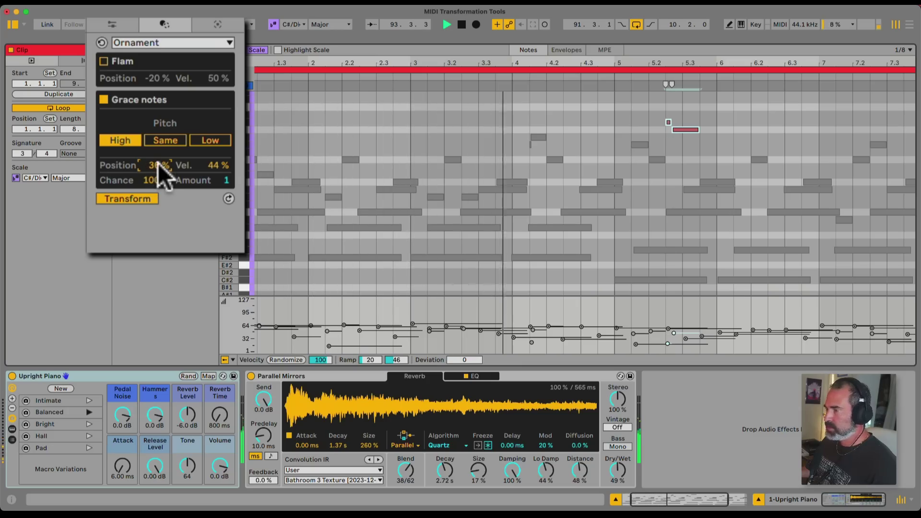
pyautogui.moveTo(157, 164); pyautogui.dragTo(158, 157)
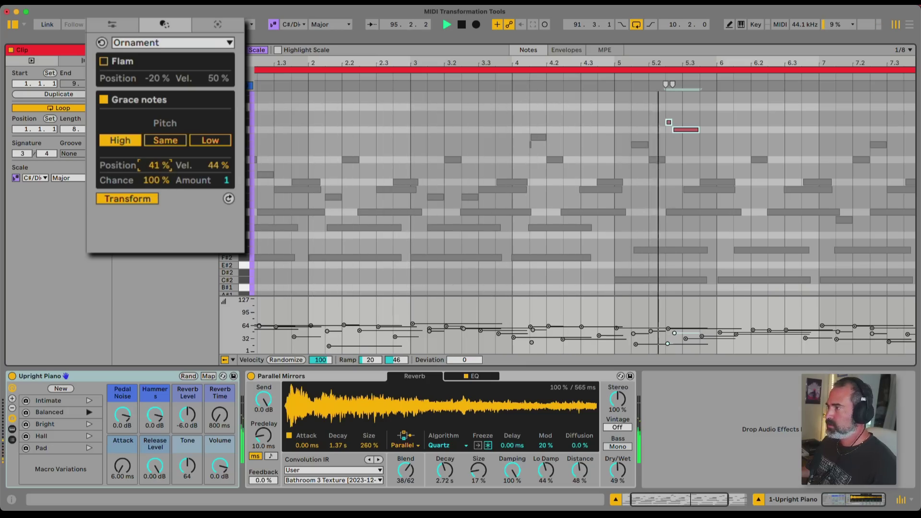
# Step: Re-apply Ornament to stack grace notes, undo extras, and lower Position to 12%
pyautogui.click(228, 198)
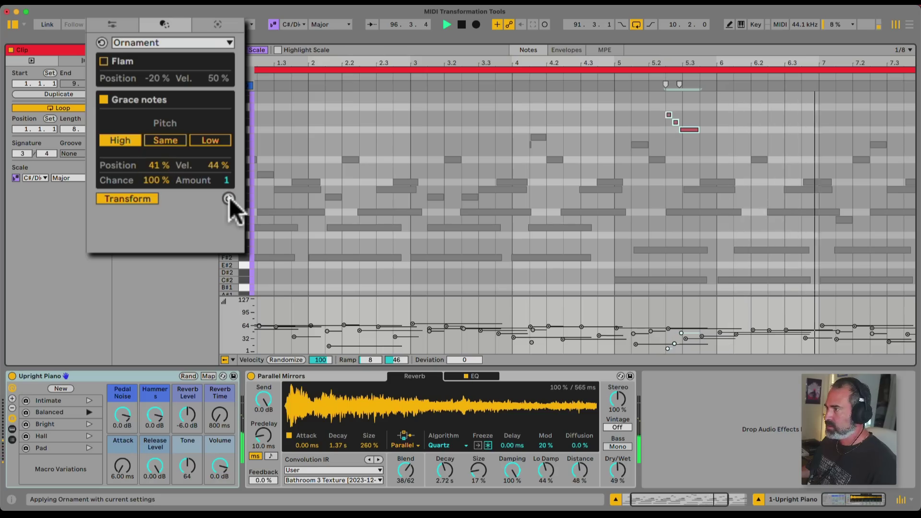
pyautogui.click(229, 198)
pyautogui.click(229, 198)
pyautogui.click(229, 198)
pyautogui.press('super+z')
pyautogui.press('super+z')
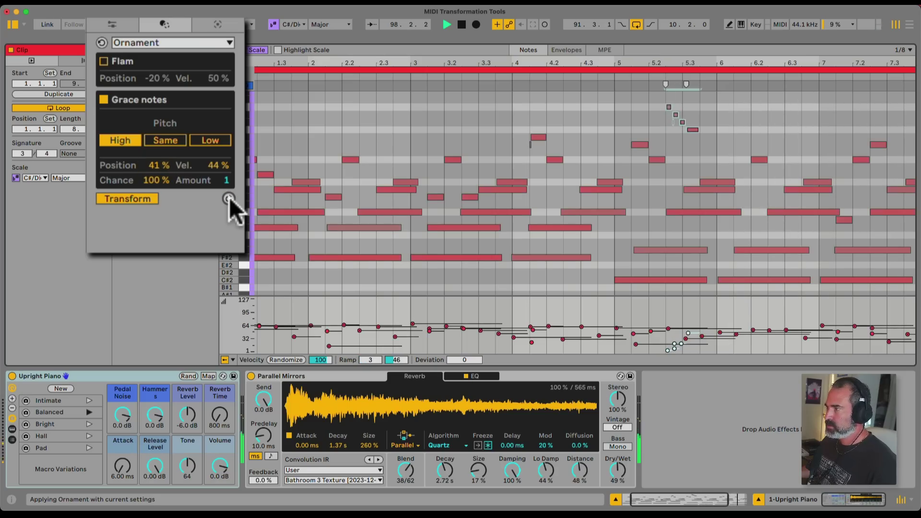
pyautogui.moveTo(150, 163); pyautogui.dragTo(150, 175)
pyautogui.click(228, 197)
pyautogui.click(227, 197)
pyautogui.click(228, 196)
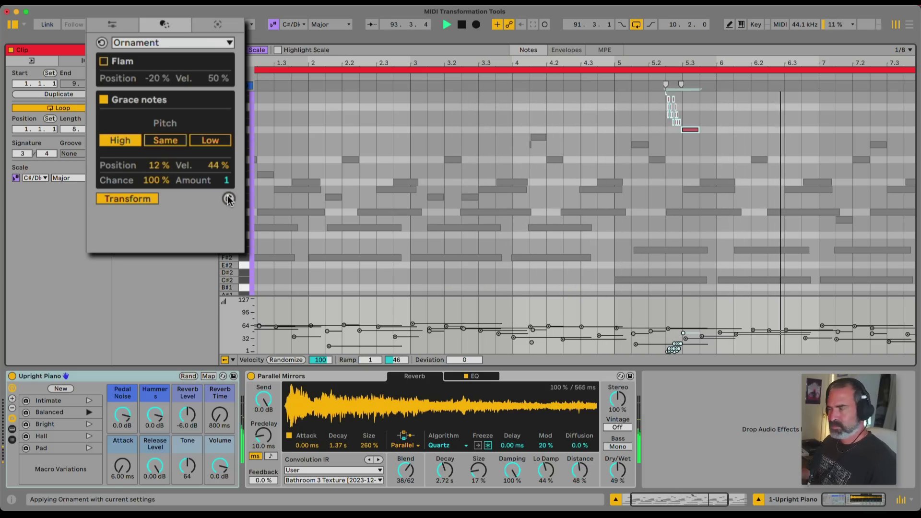
pyautogui.scroll(3, 528, 174)
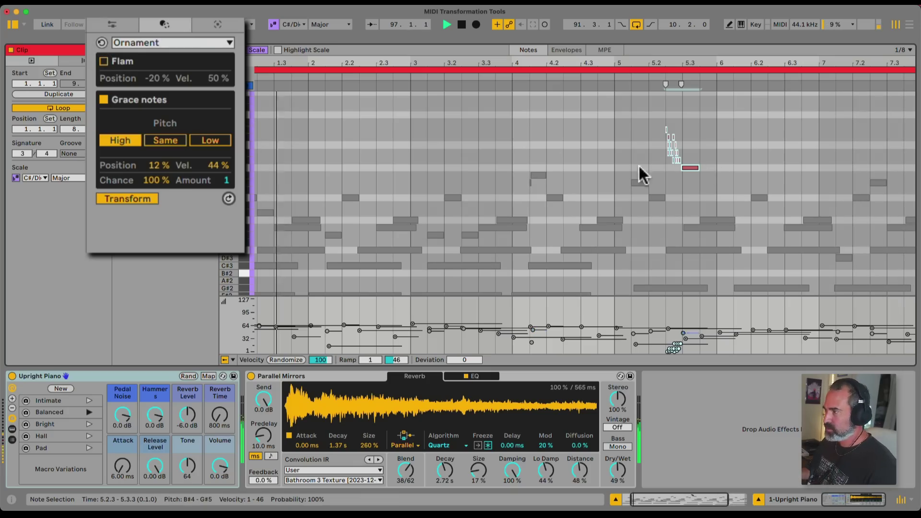
pyautogui.press('super+z')
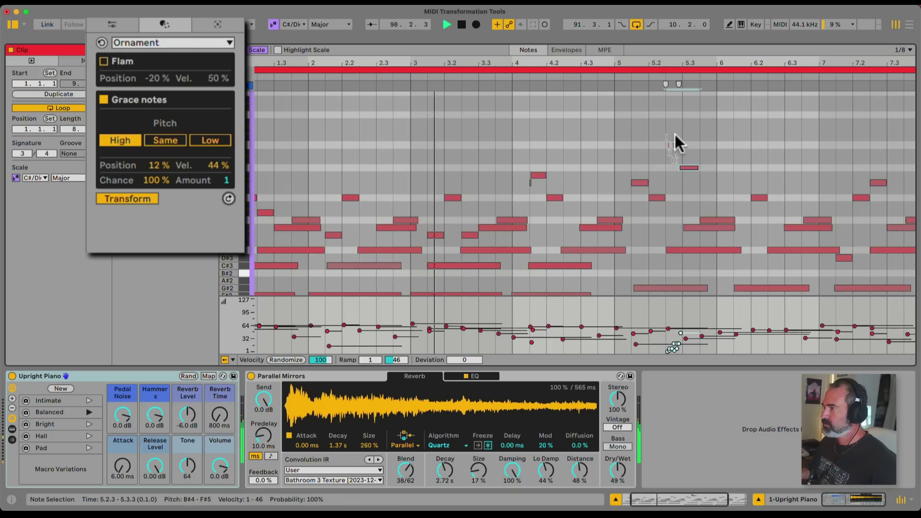
# Step: Delete the stacked grace notes near bar 5.2 and nudge the bar 5.3 note earlier
pyautogui.moveTo(681, 129); pyautogui.dragTo(652, 158)
pyautogui.press('Delete')
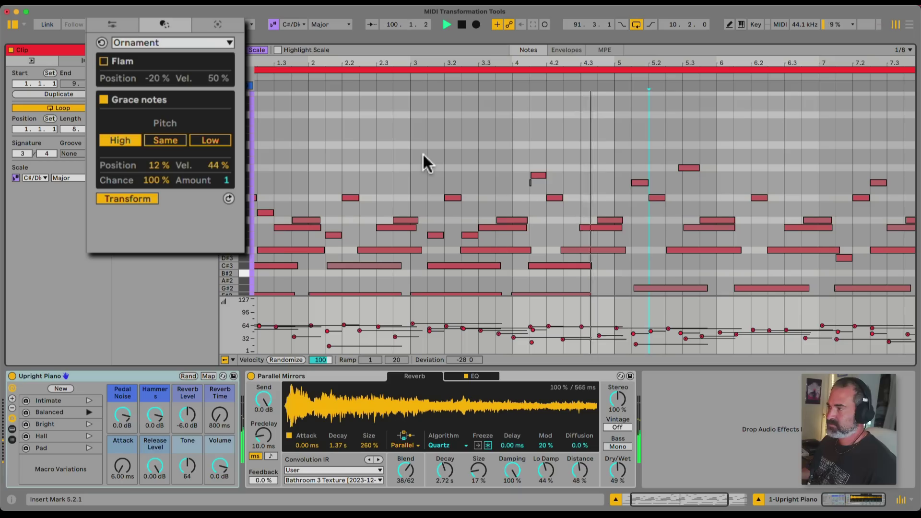
pyautogui.moveTo(671, 153); pyautogui.dragTo(689, 177)
pyautogui.press('Left')
# Step: Add a Low grace note before the bar 2.2 note and a High one before bar 8.2
pyautogui.click(370, 92)
pyautogui.click(204, 139)
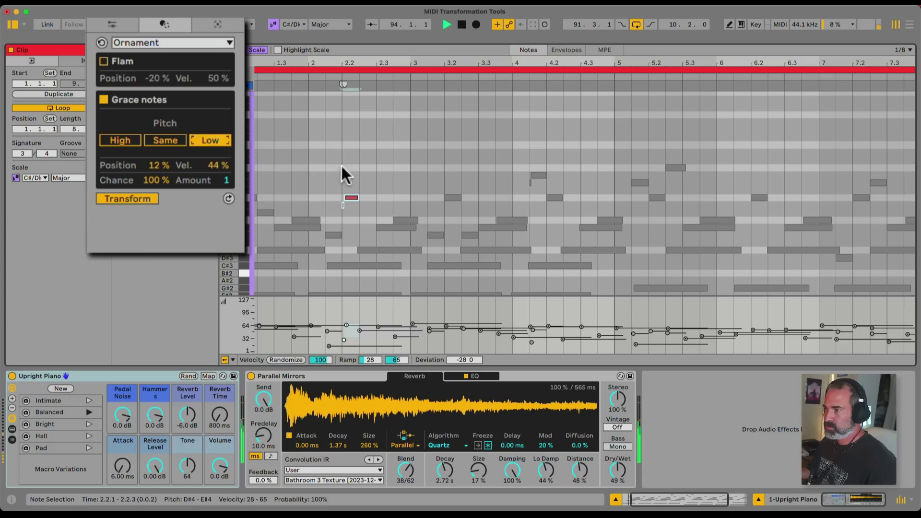
pyautogui.hscroll(-3, 341, 144)
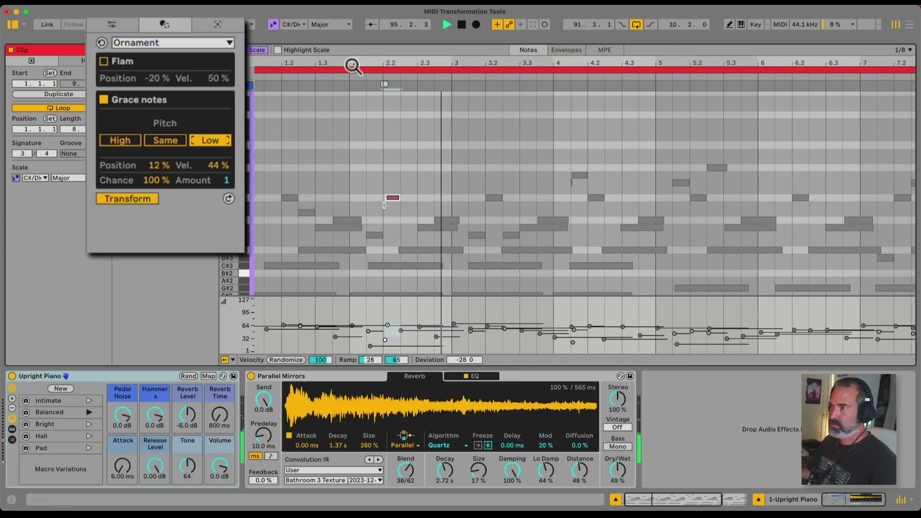
pyautogui.moveTo(351, 64); pyautogui.dragTo(341, 50)
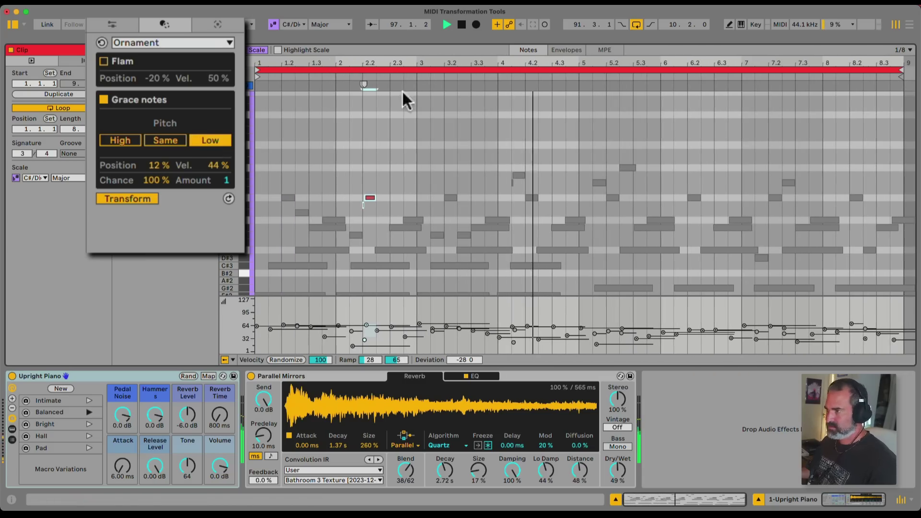
pyautogui.click(857, 195)
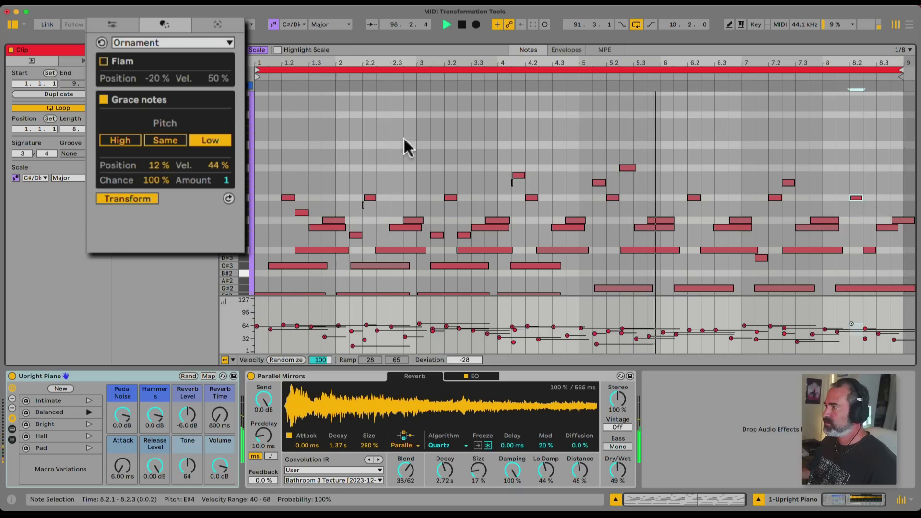
pyautogui.click(114, 139)
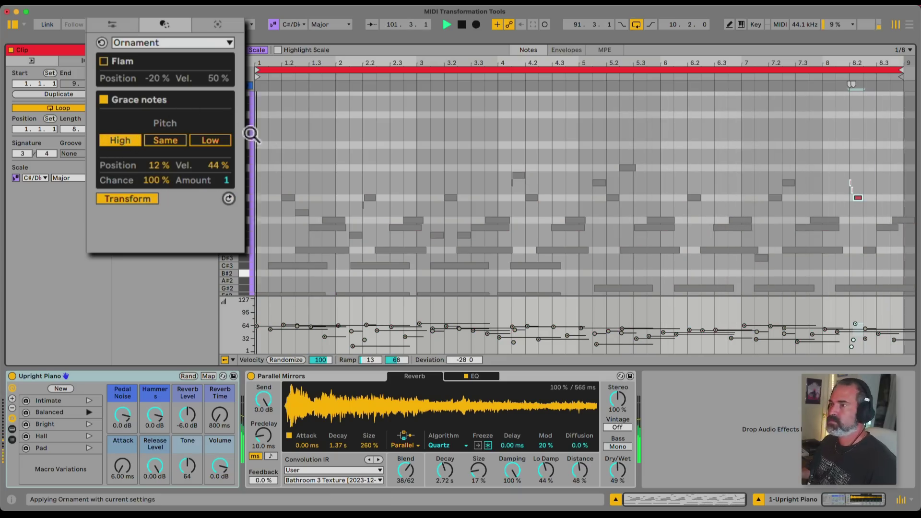
pyautogui.click(355, 134)
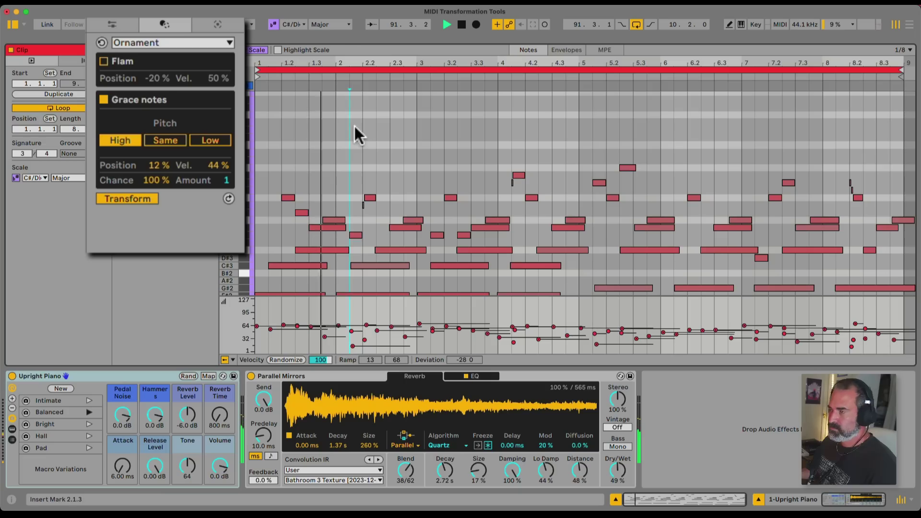
pyautogui.click(200, 42)
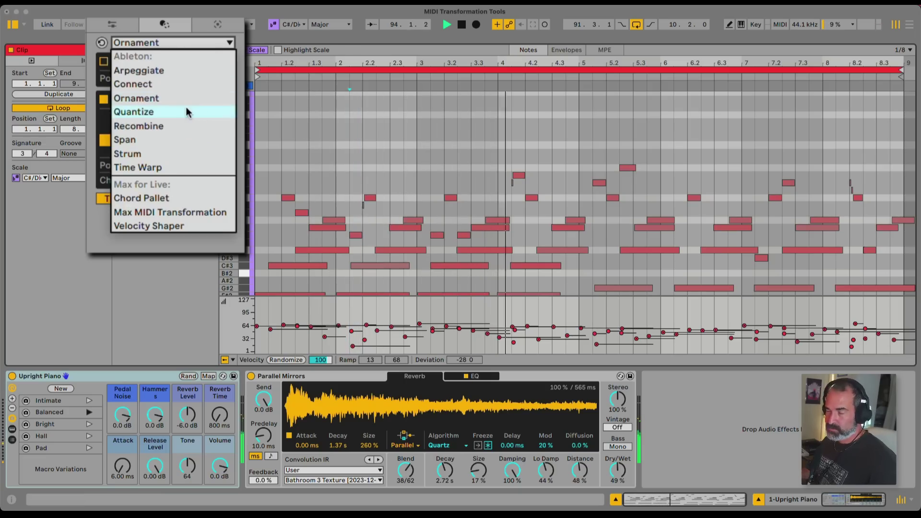
# Step: Switch to Recombine, select the lower notes, and include Length and Velocity
pyautogui.click(177, 122)
pyautogui.scroll(-5, 545, 130)
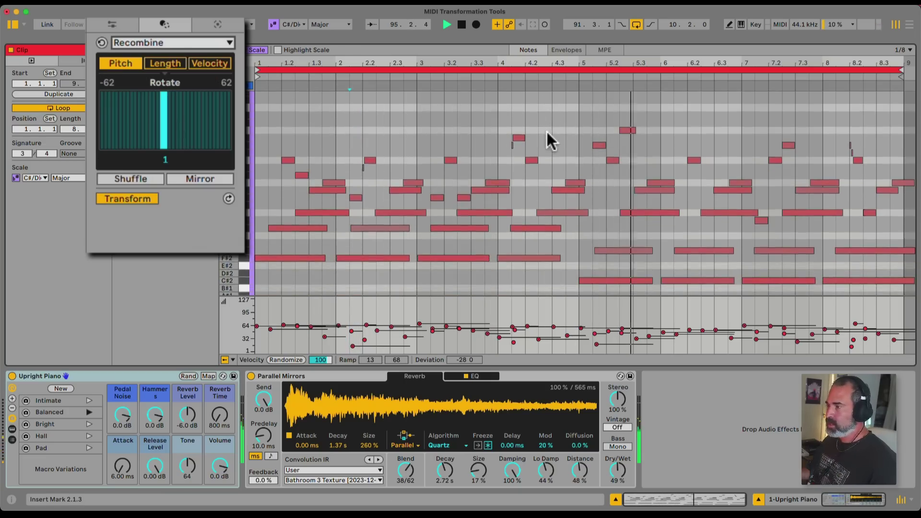
pyautogui.scroll(-2, 546, 131)
pyautogui.moveTo(262, 151); pyautogui.dragTo(904, 247)
pyautogui.click(164, 60)
pyautogui.click(216, 63)
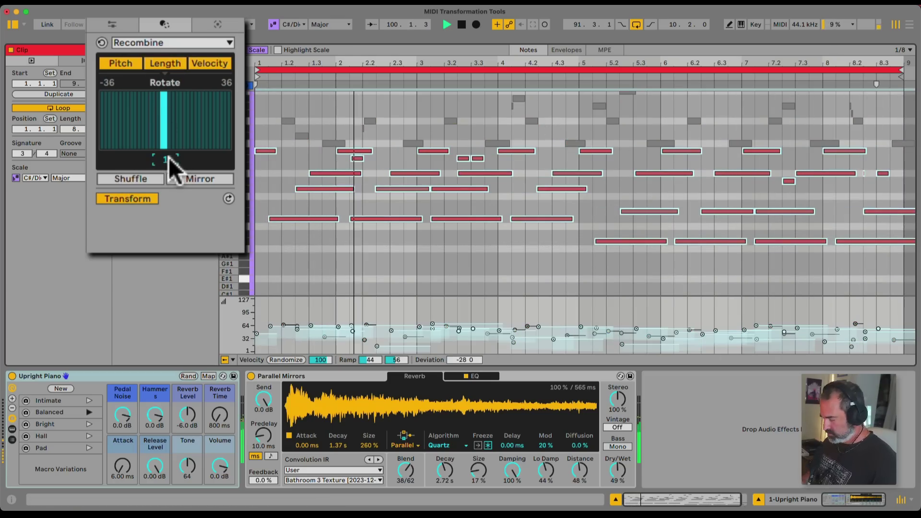
# Step: Adjust the Pitch Rotate amount, settling on 1, and play back the result
pyautogui.press('Down')
pyautogui.press('space')
pyautogui.press('Down')
pyautogui.moveTo(163, 123)
pyautogui.mouseDown()
pyautogui.moveTo(120, 135)
pyautogui.moveTo(113, 123)
pyautogui.moveTo(227, 125)
pyautogui.moveTo(160, 128)
pyautogui.mouseUp()
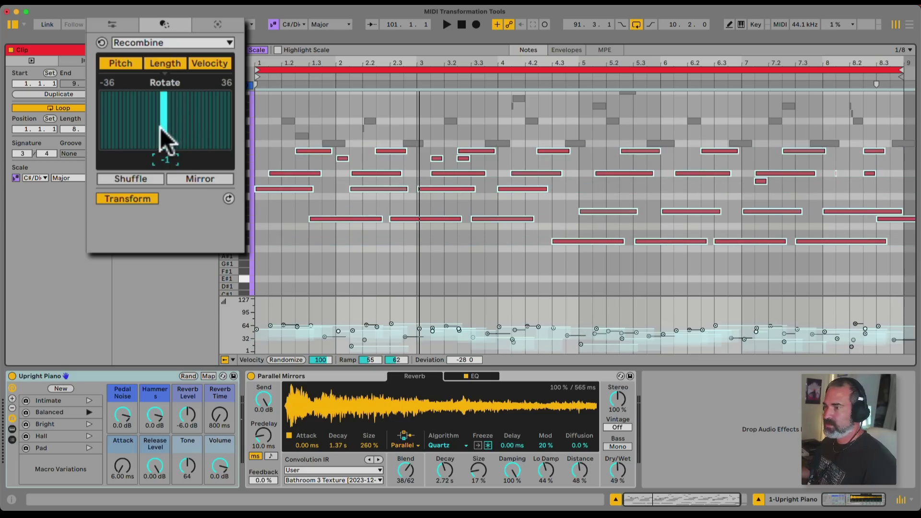
pyautogui.click(167, 160)
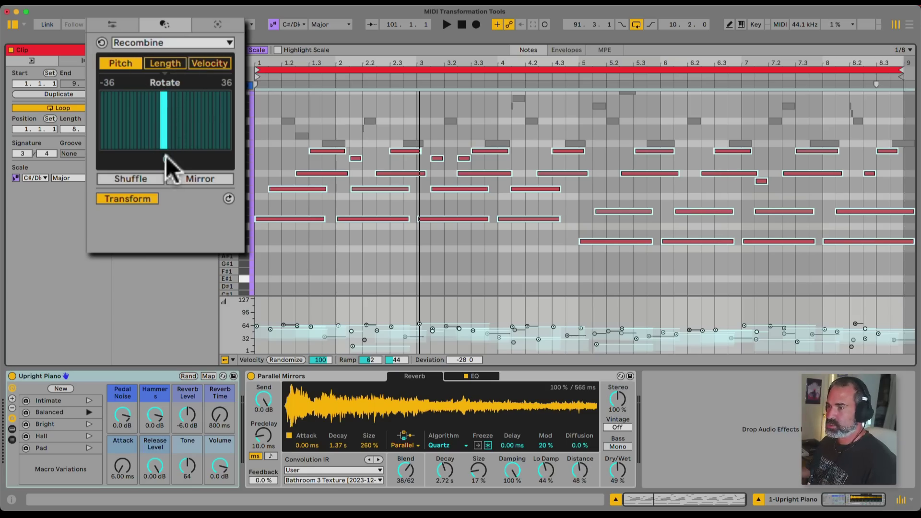
pyautogui.click(164, 138)
pyautogui.press('Up')
pyautogui.press('Up')
pyautogui.press('Up')
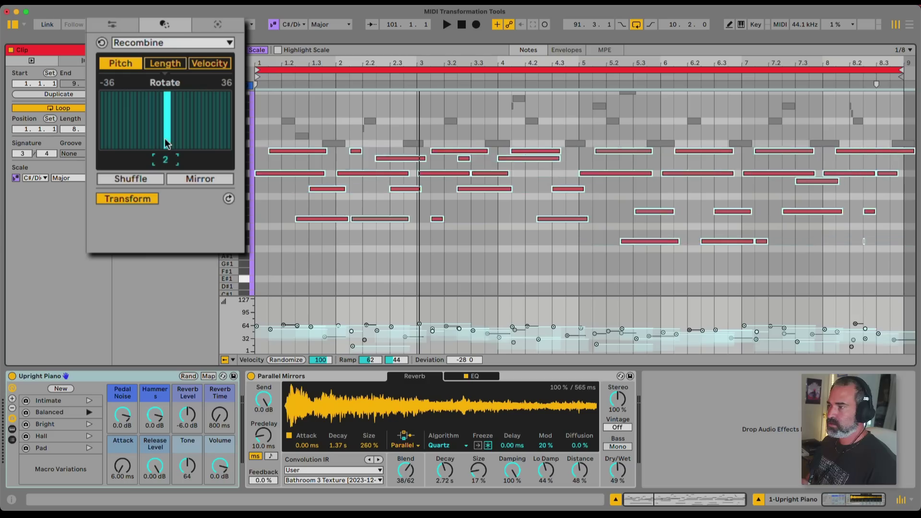
pyautogui.press('Down')
pyautogui.press('Down')
pyautogui.press('Up')
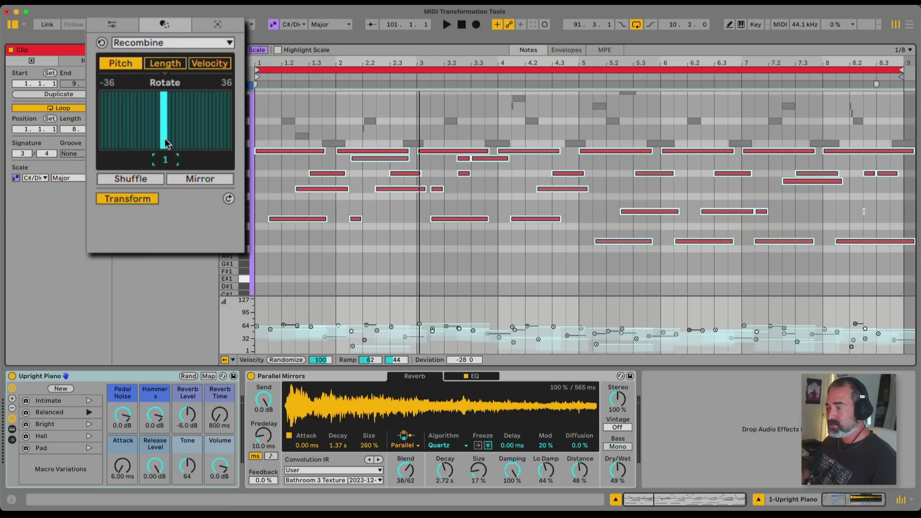
pyautogui.press('space')
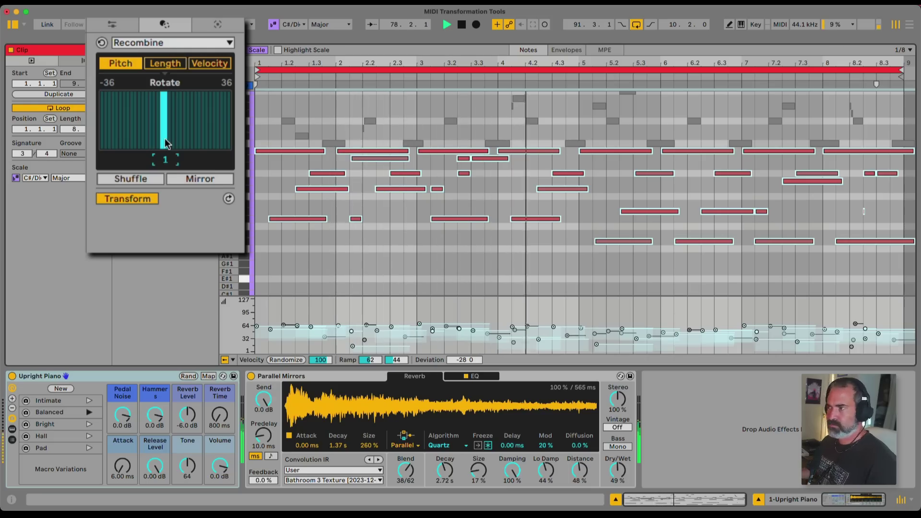
pyautogui.scroll(2, 451, 171)
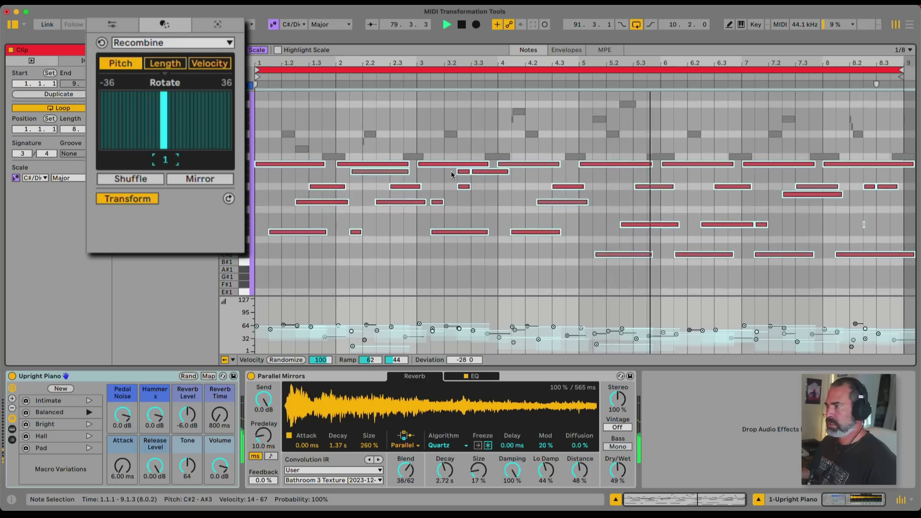
pyautogui.scroll(3, 451, 170)
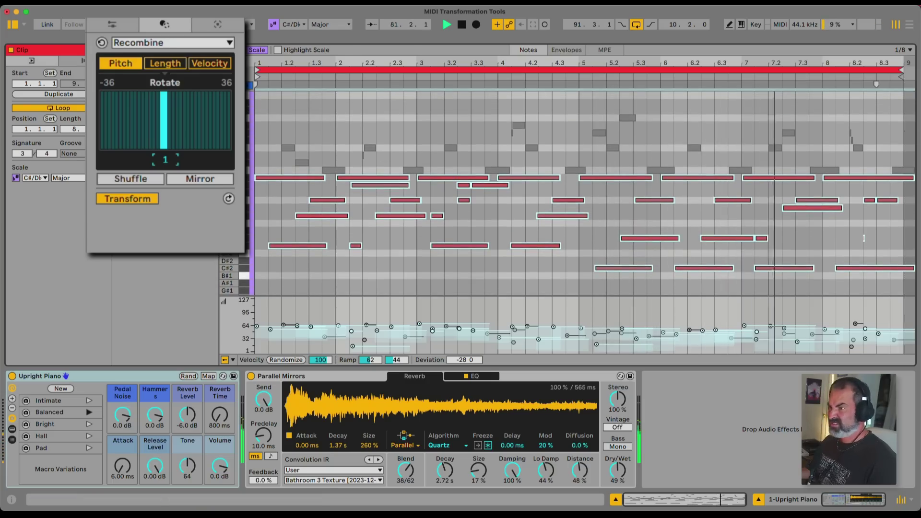
# Step: Try Mirror, then Shuffle the lower notes' pitches twice, toggling Length on and off
pyautogui.click(208, 178)
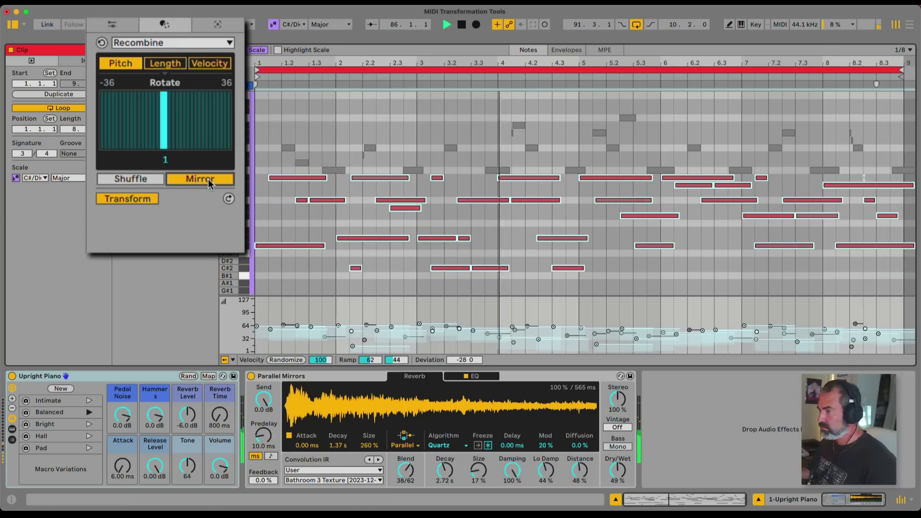
pyautogui.click(208, 180)
pyautogui.click(138, 178)
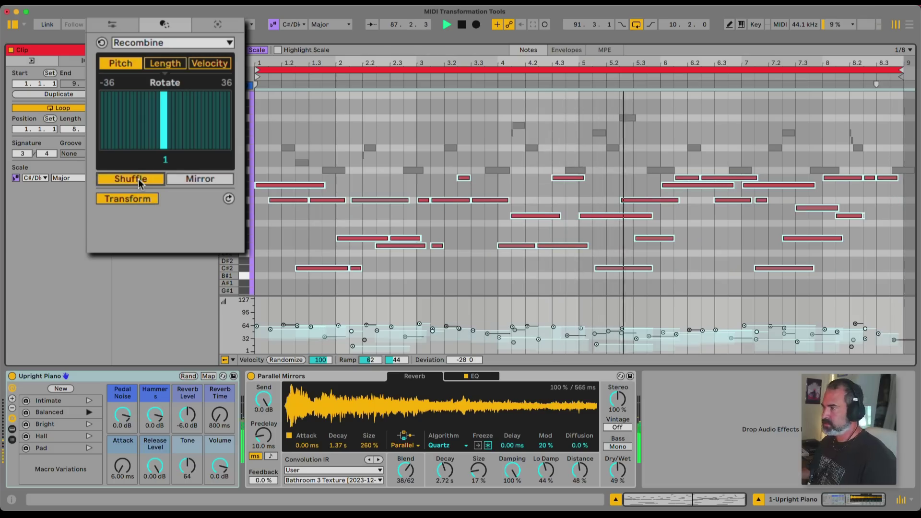
pyautogui.click(138, 179)
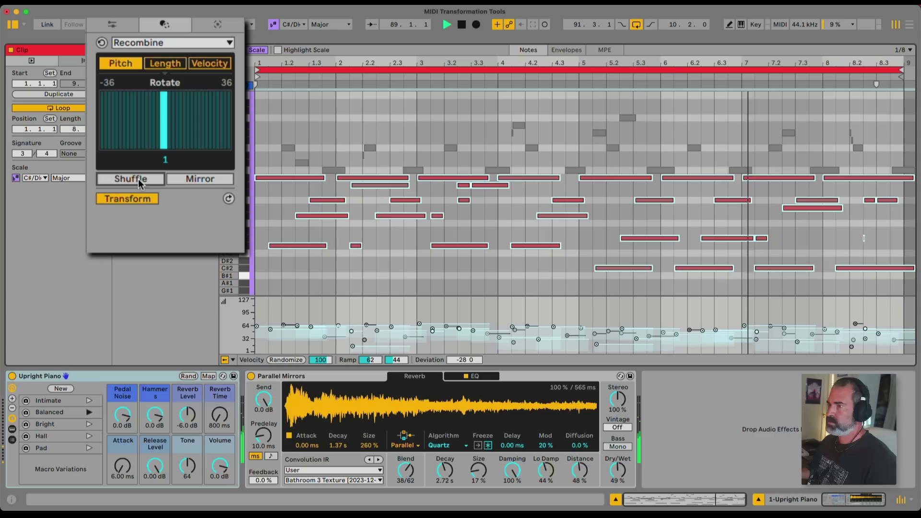
pyautogui.click(167, 62)
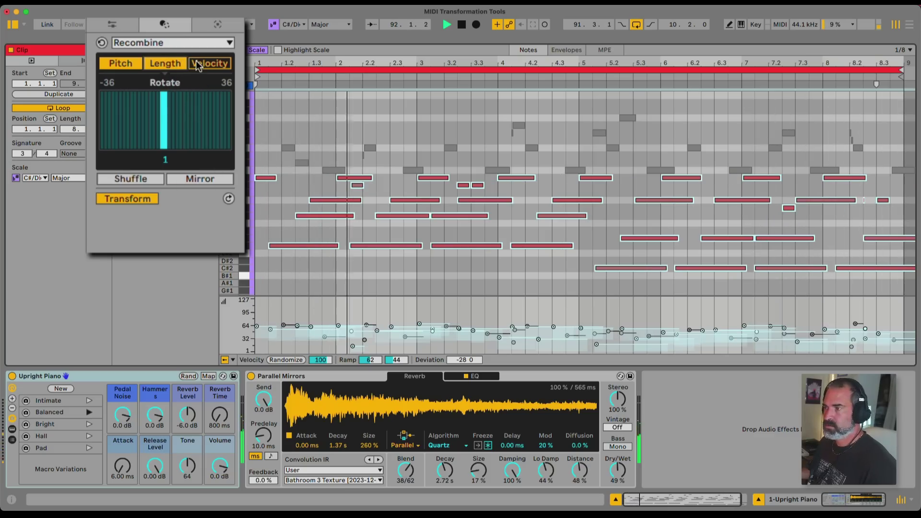
pyautogui.click(163, 62)
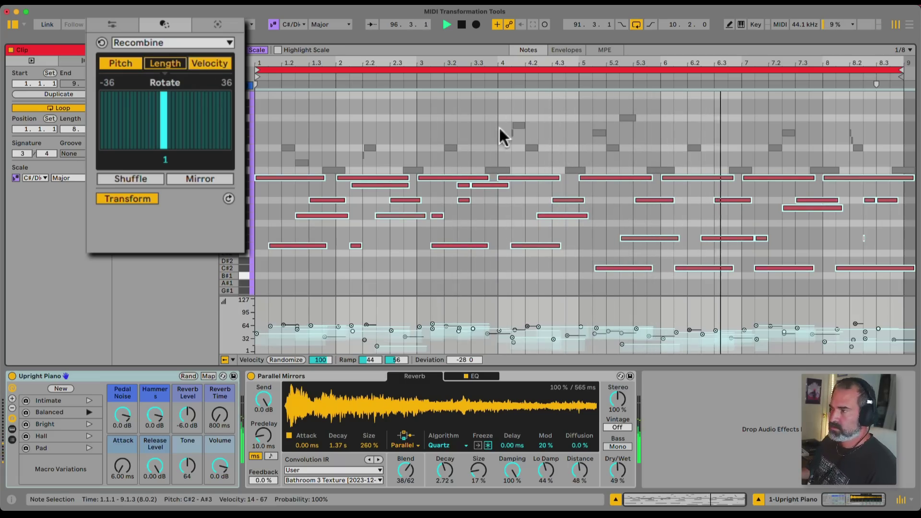
pyautogui.click(473, 116)
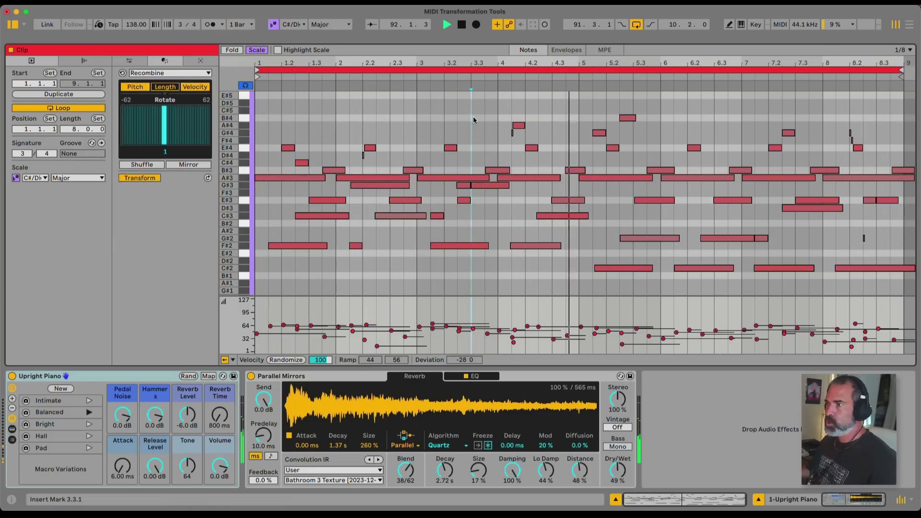
pyautogui.press('Tab')
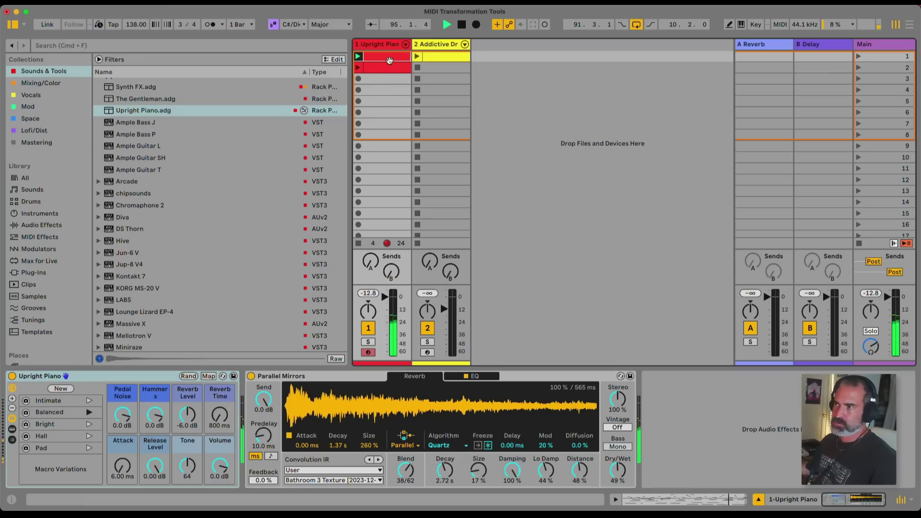
pyautogui.press('Tab')
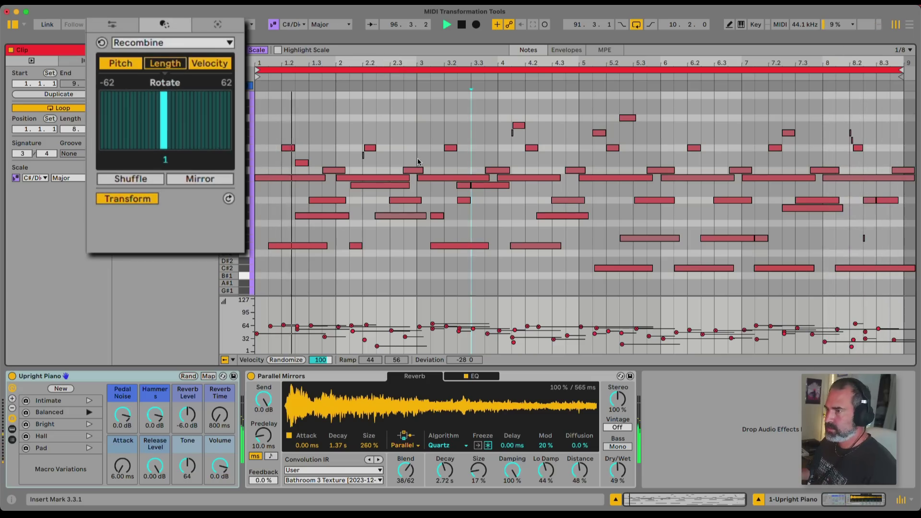
# Step: Load Span, try Legato and Staccato, reset offset and variation, then choose Tenuto
pyautogui.click(187, 35)
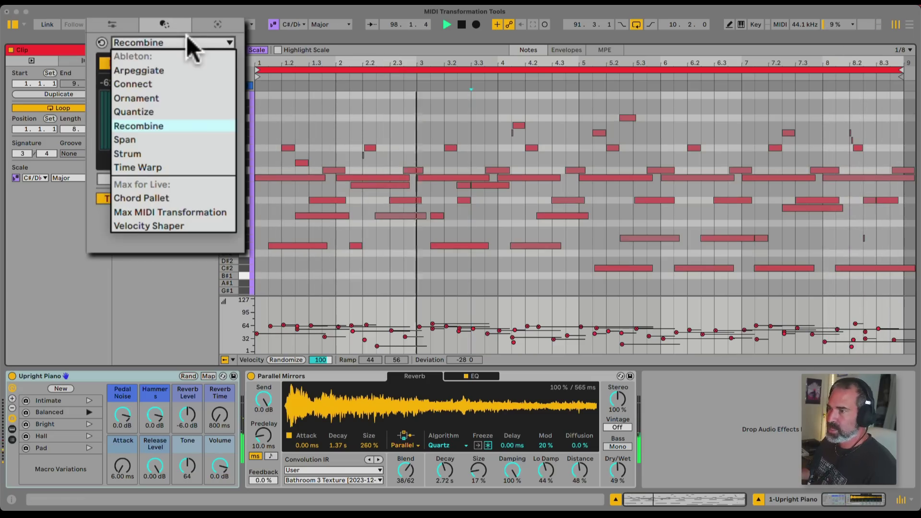
pyautogui.click(197, 139)
pyautogui.scroll(2, 437, 136)
pyautogui.scroll(1, 427, 119)
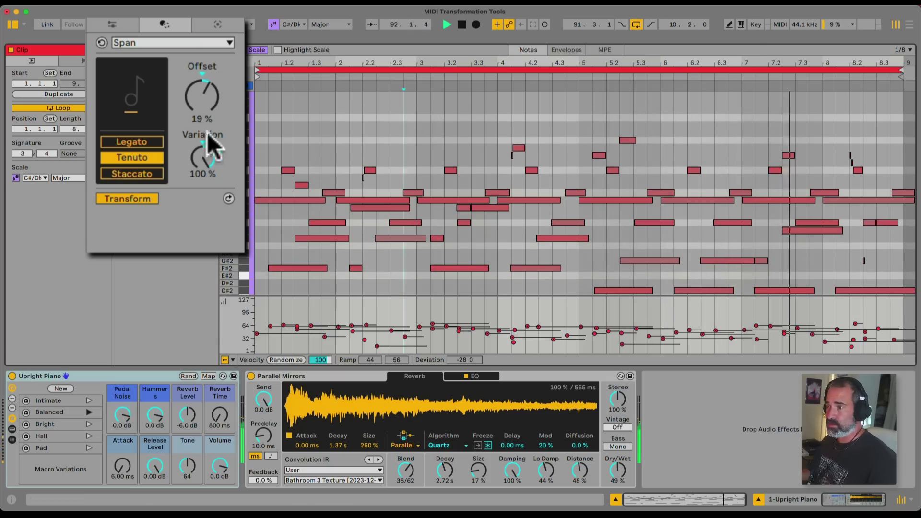
pyautogui.click(137, 140)
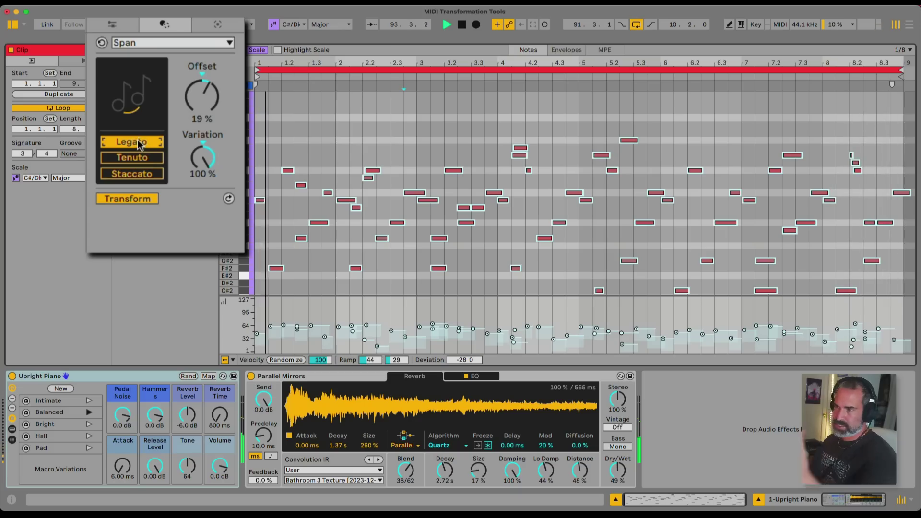
pyautogui.click(140, 169)
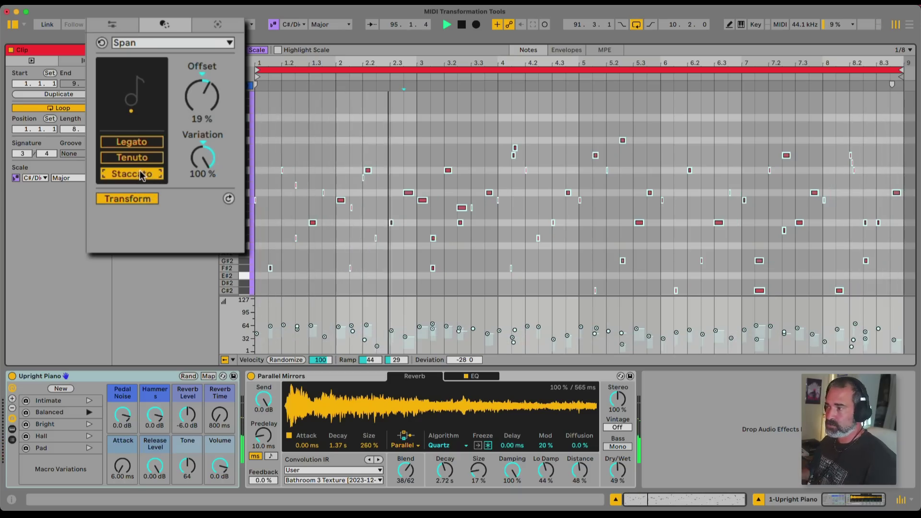
pyautogui.moveTo(202, 158); pyautogui.dragTo(203, 191)
pyautogui.moveTo(202, 95); pyautogui.dragTo(202, 115)
pyautogui.click(133, 157)
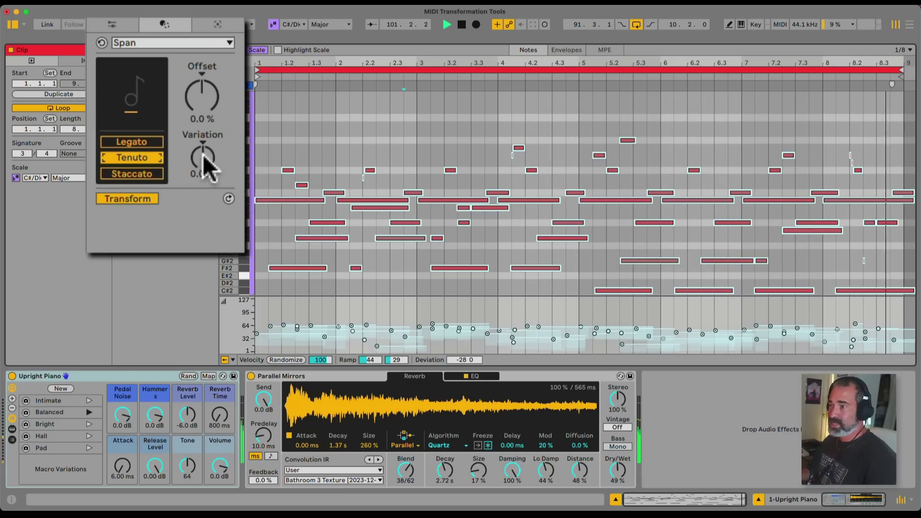
# Step: Set Span Offset to 70% and Variation to -65%, then load Strum
pyautogui.moveTo(206, 160)
pyautogui.mouseDown()
pyautogui.moveTo(206, 139)
pyautogui.moveTo(205, 154)
pyautogui.mouseUp()
pyautogui.moveTo(206, 102)
pyautogui.mouseDown()
pyautogui.moveTo(206, 81)
pyautogui.moveTo(206, 117)
pyautogui.moveTo(206, 88)
pyautogui.mouseUp()
pyautogui.moveTo(206, 144); pyautogui.dragTo(206, 184)
pyautogui.scroll(3, 428, 153)
pyautogui.scroll(-2, 428, 154)
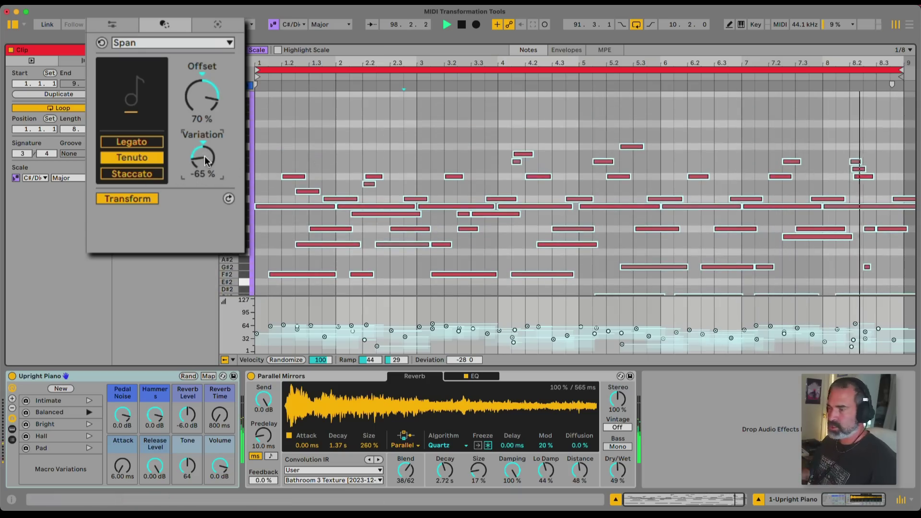
pyautogui.click(171, 41)
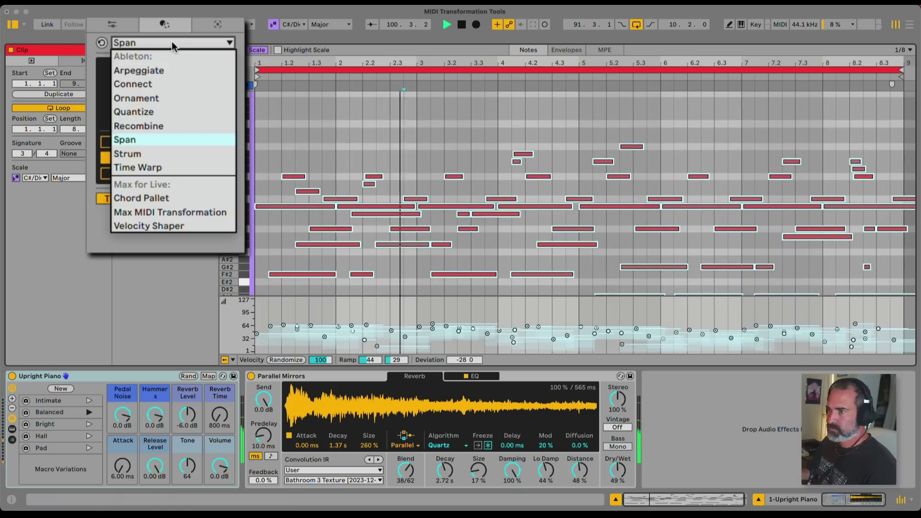
pyautogui.click(173, 154)
# Step: Stop playback and delete the stray note fragments at bar 5 and past bar 9
pyautogui.click(430, 153)
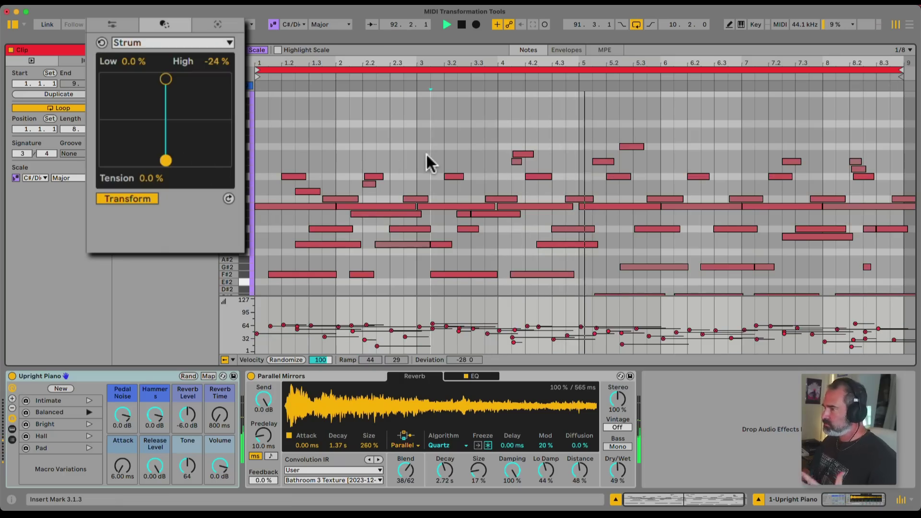
pyautogui.scroll(-2, 494, 175)
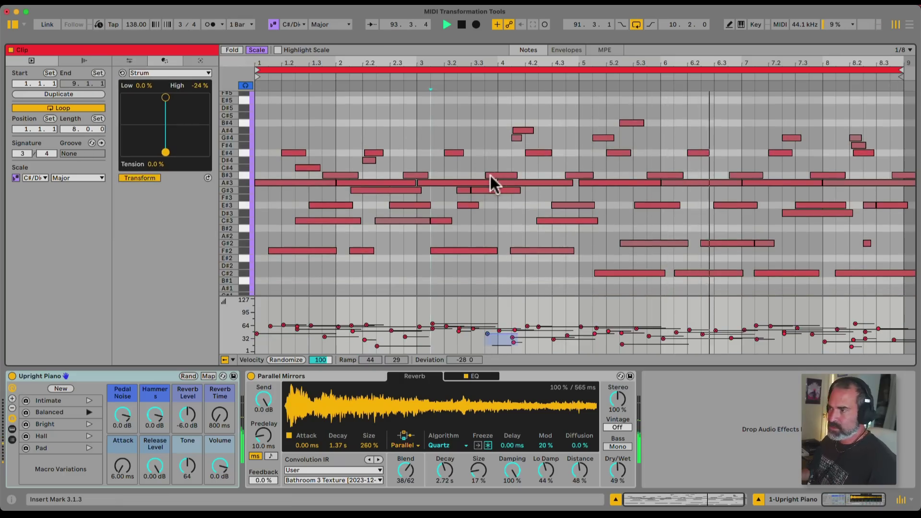
pyautogui.scroll(1, 488, 174)
pyautogui.click(440, 132)
pyautogui.press('space')
pyautogui.hotkey('shift', 'Tab')
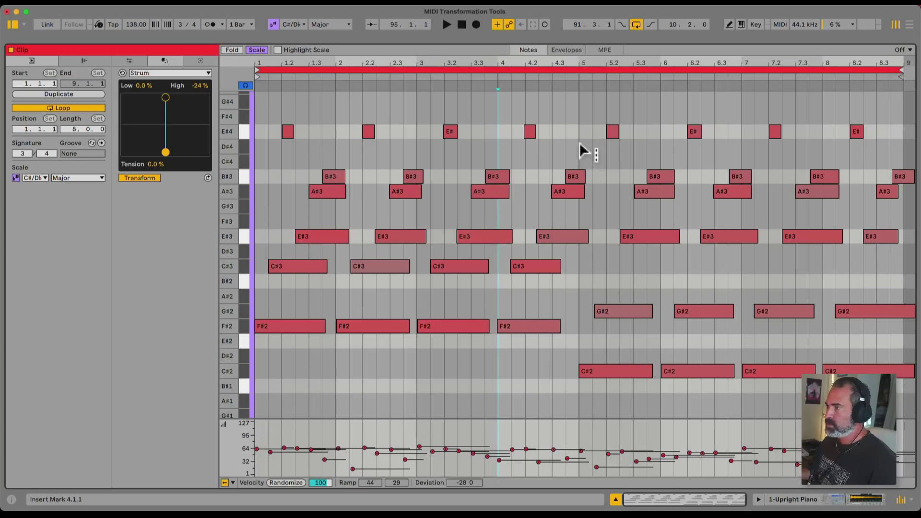
pyautogui.moveTo(580, 142); pyautogui.dragTo(588, 261)
pyautogui.moveTo(904, 163); pyautogui.dragTo(915, 365)
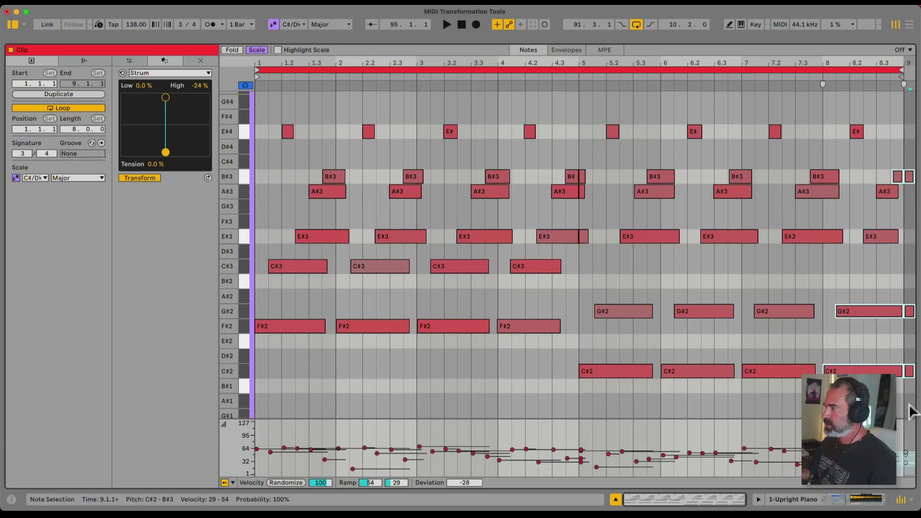
pyautogui.moveTo(908, 156); pyautogui.dragTo(904, 379)
pyautogui.press('Delete')
pyautogui.moveTo(583, 146); pyautogui.dragTo(583, 255)
pyautogui.press('Delete')
# Step: Join the bars 1–5 notes into one chord and strum it with High 100%, Low 1.6%
pyautogui.moveTo(576, 123); pyautogui.dragTo(261, 341)
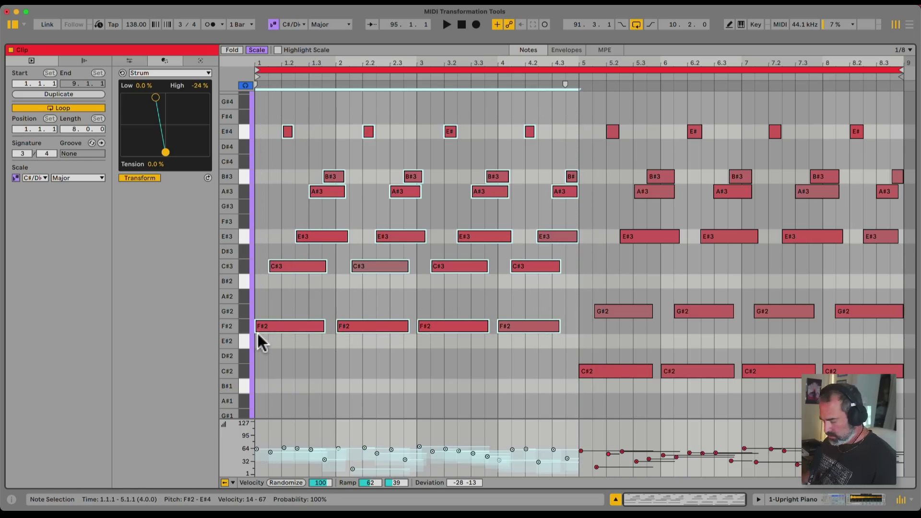
pyautogui.press('super+j')
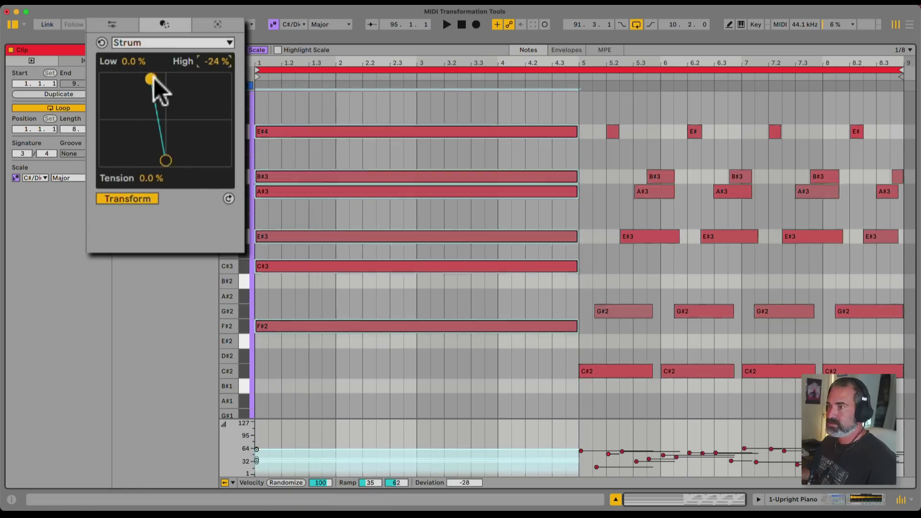
pyautogui.moveTo(151, 78); pyautogui.dragTo(225, 78)
pyautogui.moveTo(167, 161); pyautogui.dragTo(171, 181)
pyautogui.moveTo(223, 80); pyautogui.dragTo(243, 77)
pyautogui.moveTo(170, 155); pyautogui.dragTo(152, 176)
pyautogui.moveTo(132, 62)
pyautogui.mouseDown()
pyautogui.moveTo(133, 48)
pyautogui.moveTo(133, 63)
pyautogui.mouseUp()
# Step: Launch the first piano clip and show its clip editor full size
pyautogui.click(416, 93)
pyautogui.hotkey('shift', 'Tab')
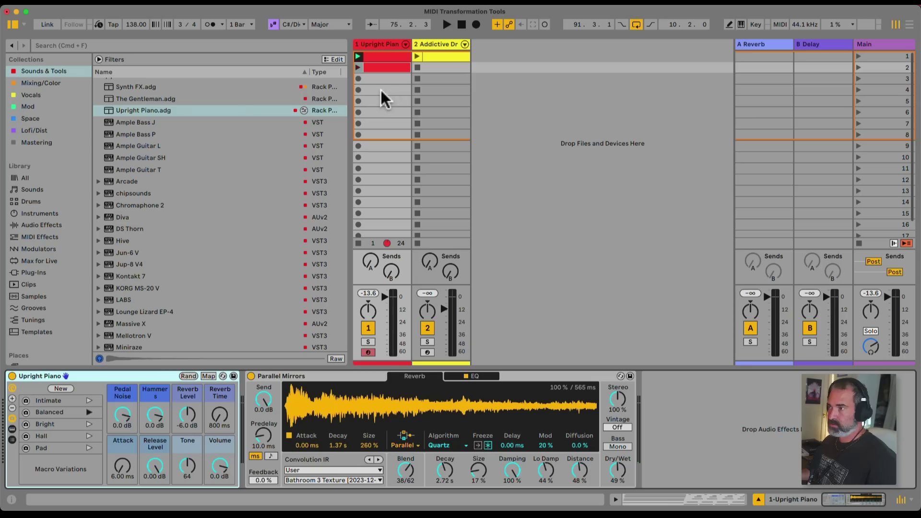
pyautogui.click(359, 67)
pyautogui.press('space')
pyautogui.doubleClick(383, 68)
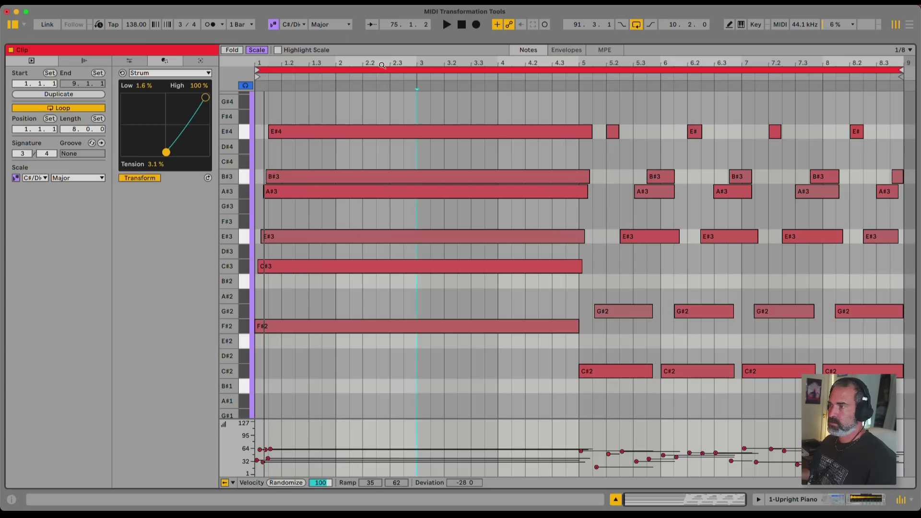
pyautogui.hotkey('shift', 'Tab')
pyautogui.doubleClick(376, 57)
pyautogui.hotkey('shift', 'Tab')
pyautogui.click(359, 56)
pyautogui.hotkey('ctrl', 'alt', 'e')
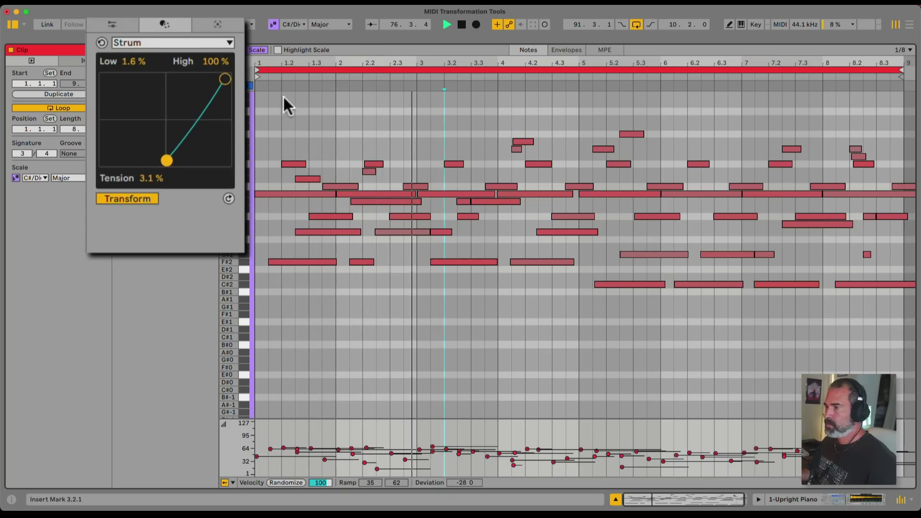
# Step: Load Time Warp and join the notes in bars 5–9 into one long block chord
pyautogui.click(206, 44)
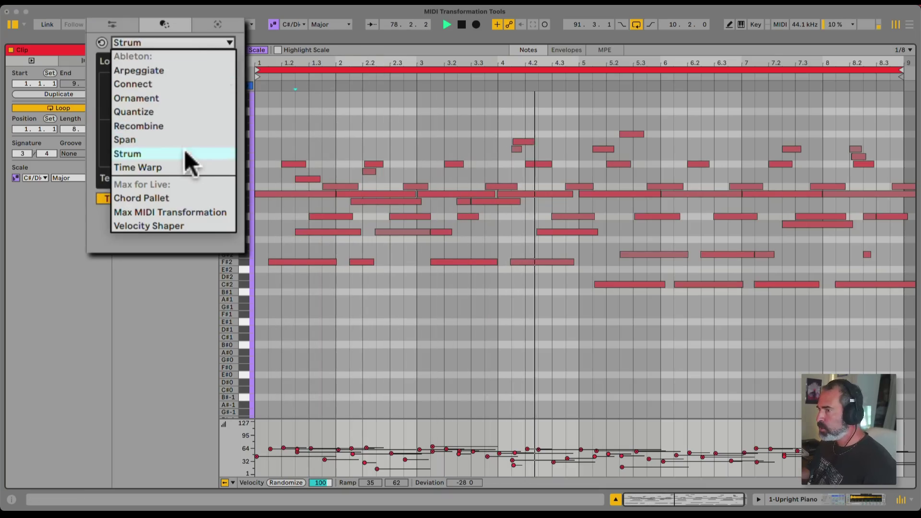
pyautogui.click(183, 167)
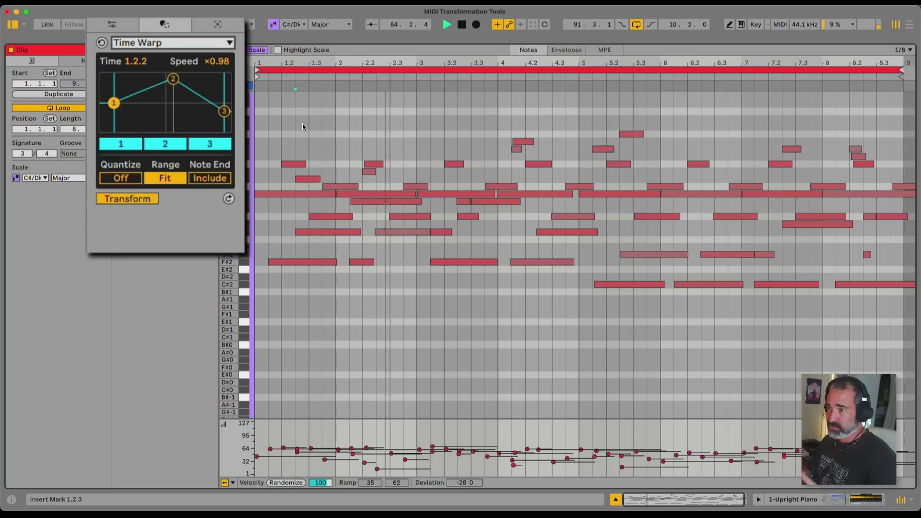
pyautogui.click(359, 106)
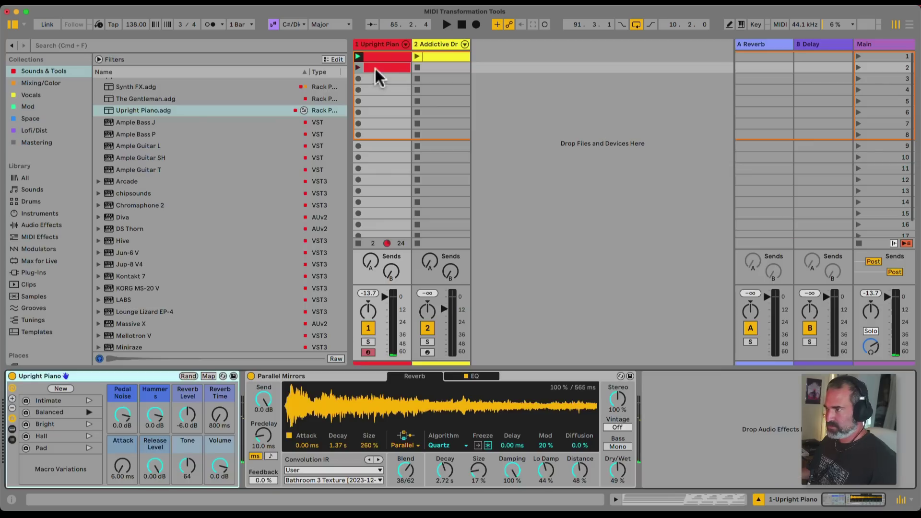
pyautogui.click(382, 72)
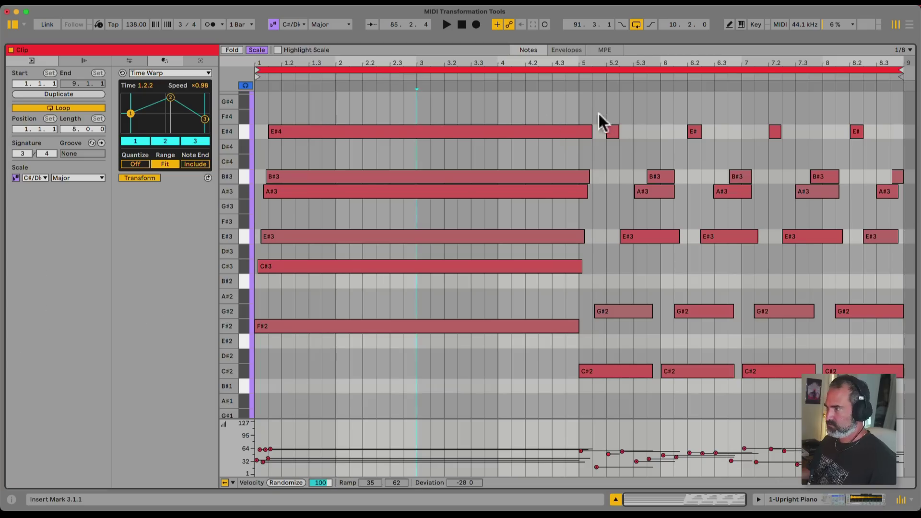
pyautogui.moveTo(580, 107); pyautogui.dragTo(434, 372)
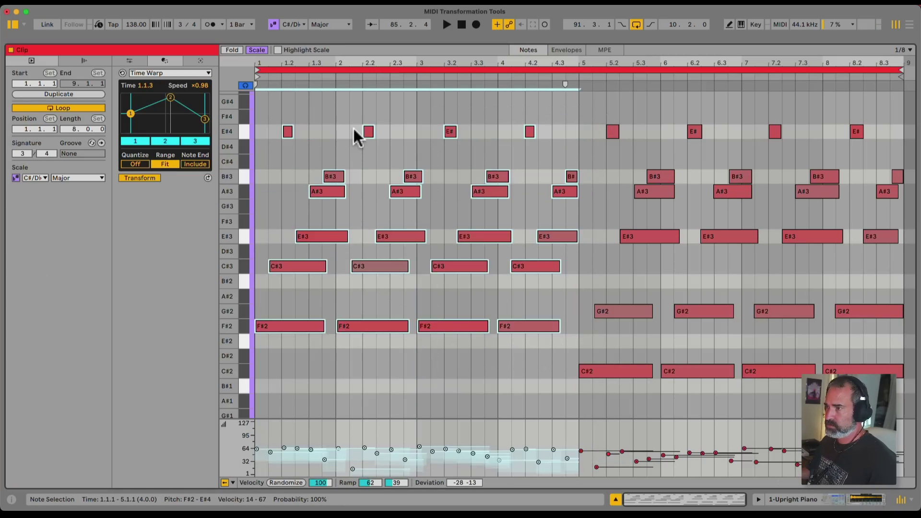
pyautogui.click(674, 138)
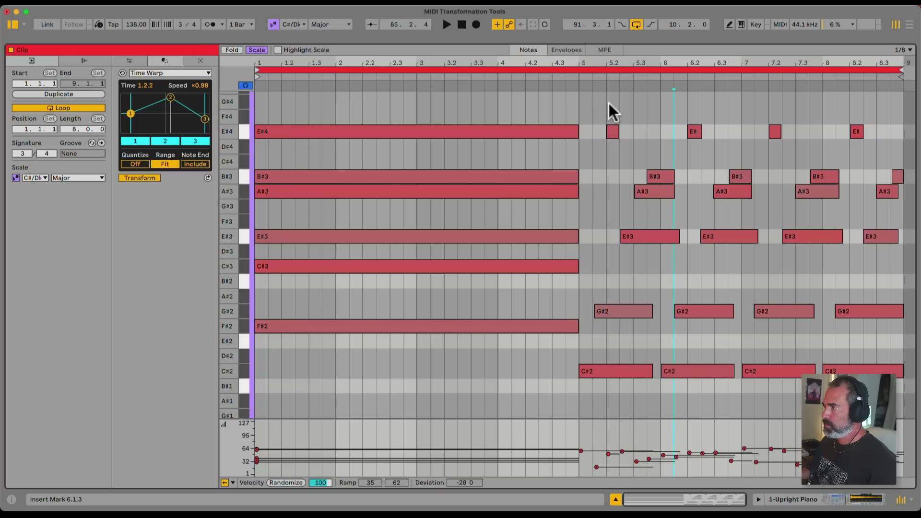
pyautogui.moveTo(586, 102); pyautogui.dragTo(897, 408)
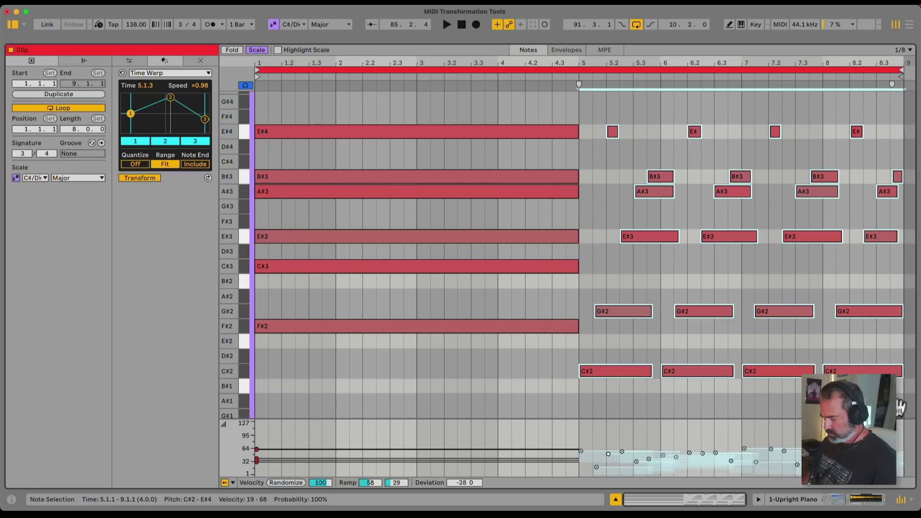
pyautogui.press('super+z')
pyautogui.press('super+z')
# Step: Deselect the notes and apply Arpeggiate to the clip at a 1/128 rate
pyautogui.click(497, 119)
pyautogui.click(183, 73)
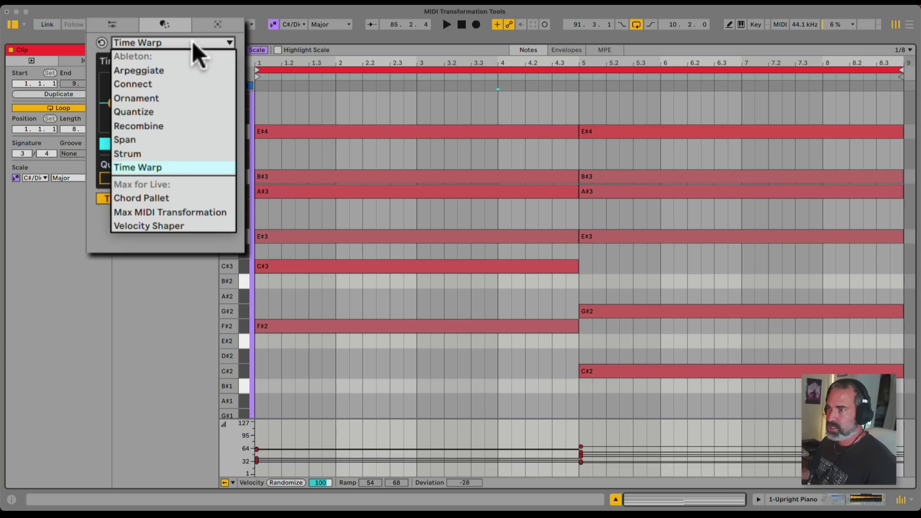
pyautogui.click(169, 70)
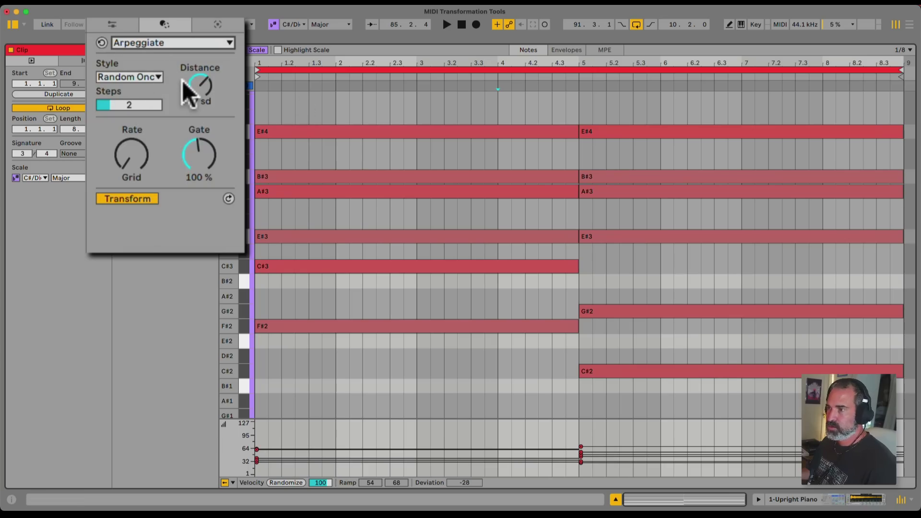
pyautogui.moveTo(120, 166); pyautogui.dragTo(140, 153)
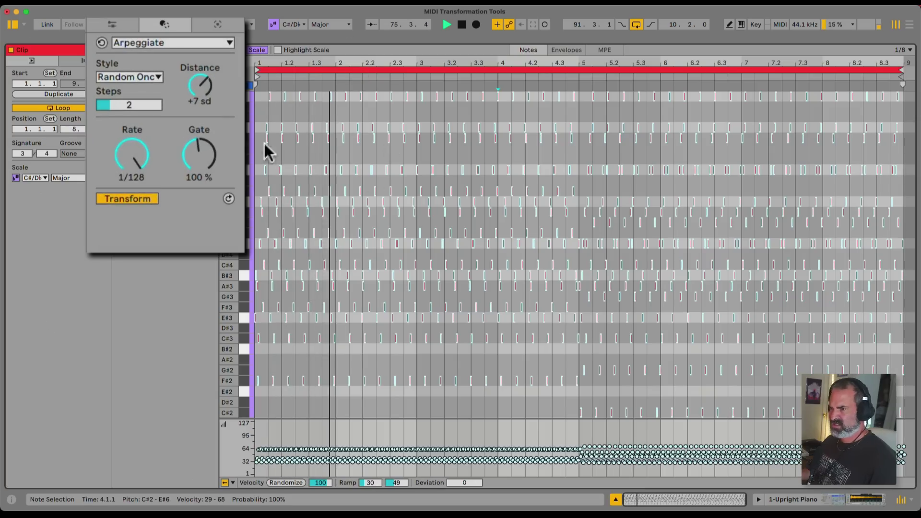
# Step: Lower the arpeggio Distance from +7 sd to 0 sd, place the insert mark at 2.2.3 and stop playback
pyautogui.moveTo(194, 99); pyautogui.dragTo(191, 100)
pyautogui.scroll(-4, 205, 82)
pyautogui.scroll(-1, 205, 81)
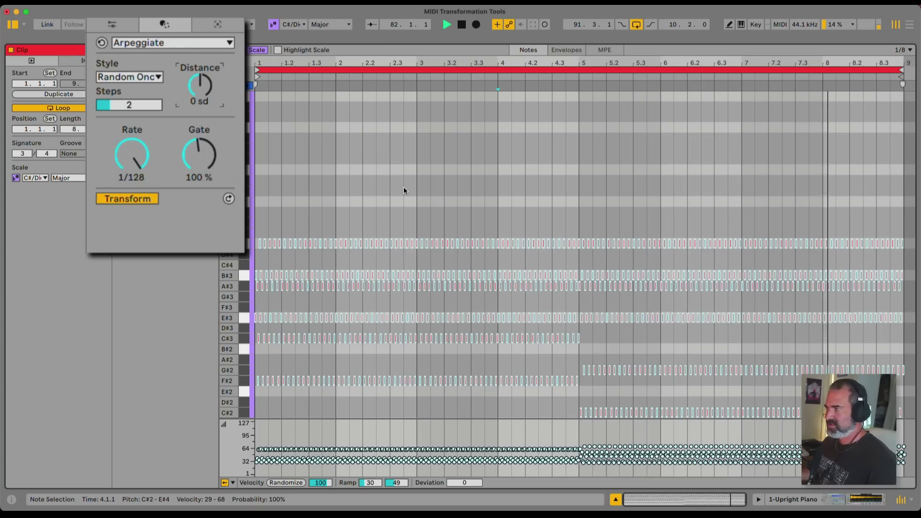
pyautogui.click(376, 170)
pyautogui.press('space')
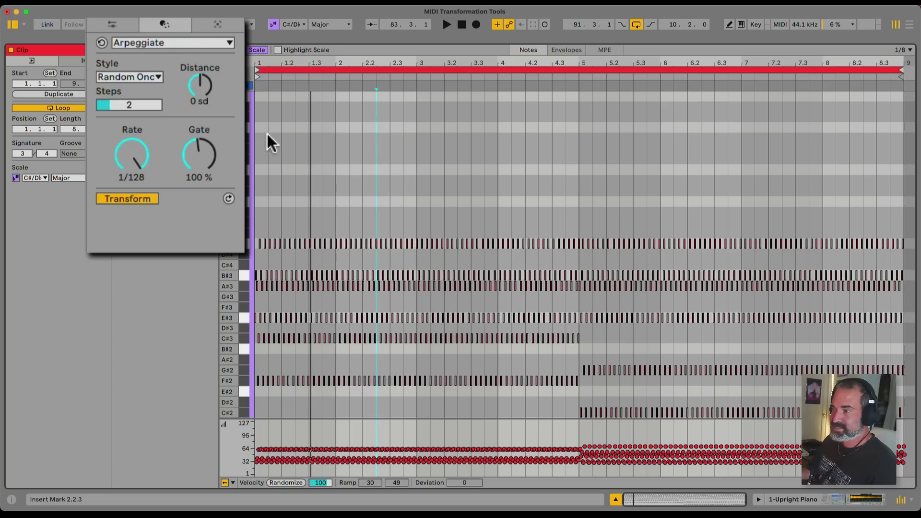
# Step: Switch to Time Warp, disable breakpoint 2, raise breakpoint 1 and audition the result
pyautogui.click(164, 44)
pyautogui.click(155, 167)
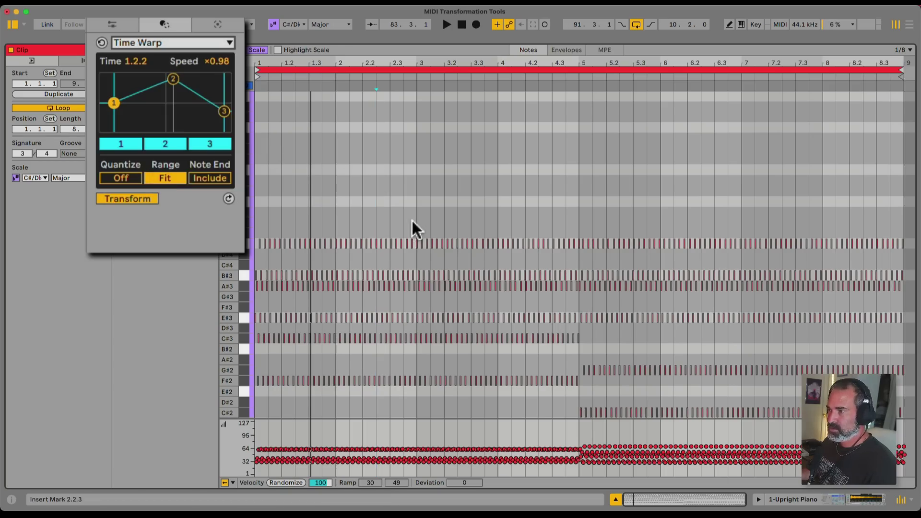
pyautogui.scroll(-1, 417, 185)
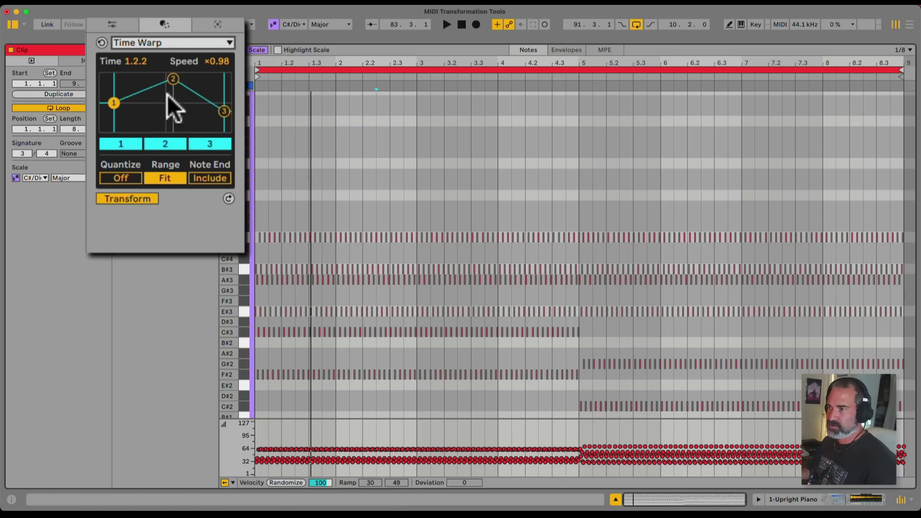
pyautogui.click(162, 146)
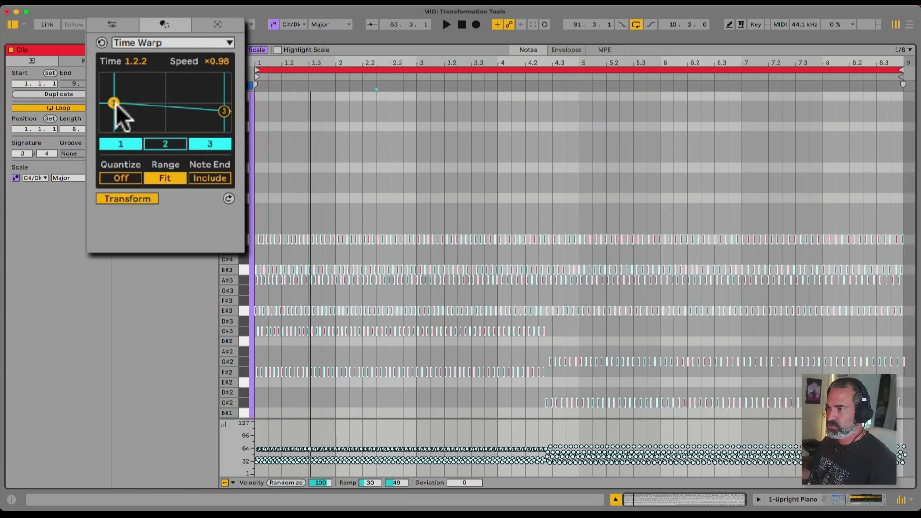
pyautogui.moveTo(116, 104); pyautogui.dragTo(116, 67)
pyautogui.press('space')
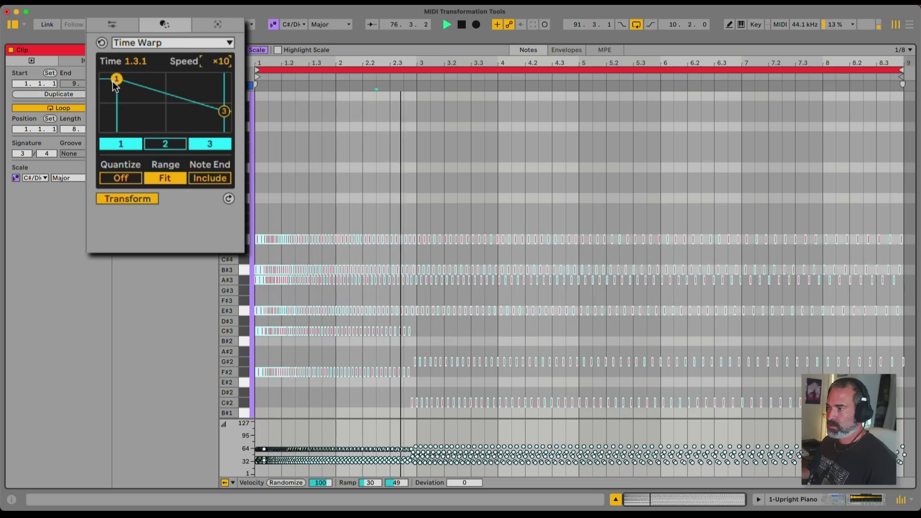
pyautogui.press('space')
# Step: Re-enable breakpoint 2 and fine-tune breakpoints 1–3 until Time reads 8.3.3
pyautogui.moveTo(118, 76); pyautogui.dragTo(119, 103)
pyautogui.moveTo(225, 112)
pyautogui.mouseDown()
pyautogui.moveTo(224, 81)
pyautogui.moveTo(224, 106)
pyautogui.mouseUp()
pyautogui.click(183, 143)
pyautogui.moveTo(172, 78)
pyautogui.mouseDown()
pyautogui.moveTo(169, 114)
pyautogui.moveTo(164, 67)
pyautogui.mouseUp()
pyautogui.moveTo(118, 100); pyautogui.dragTo(116, 102)
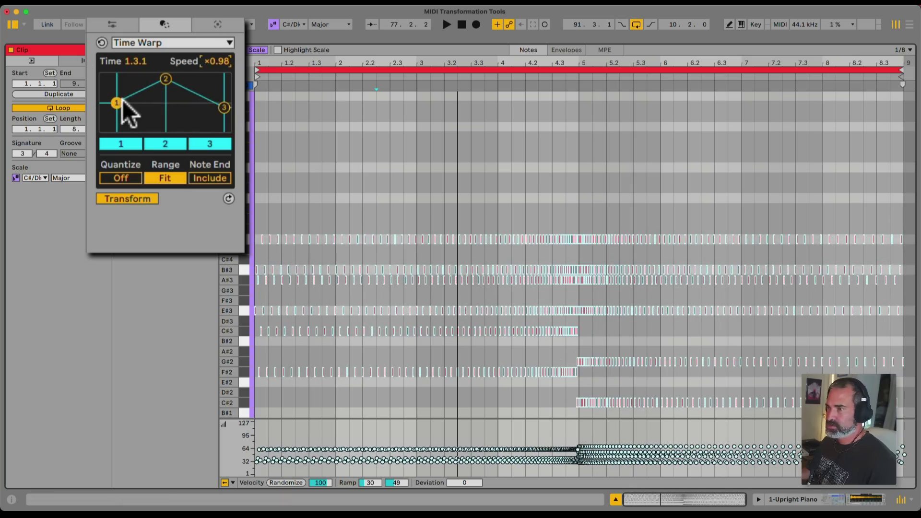
pyautogui.moveTo(121, 101); pyautogui.dragTo(120, 100)
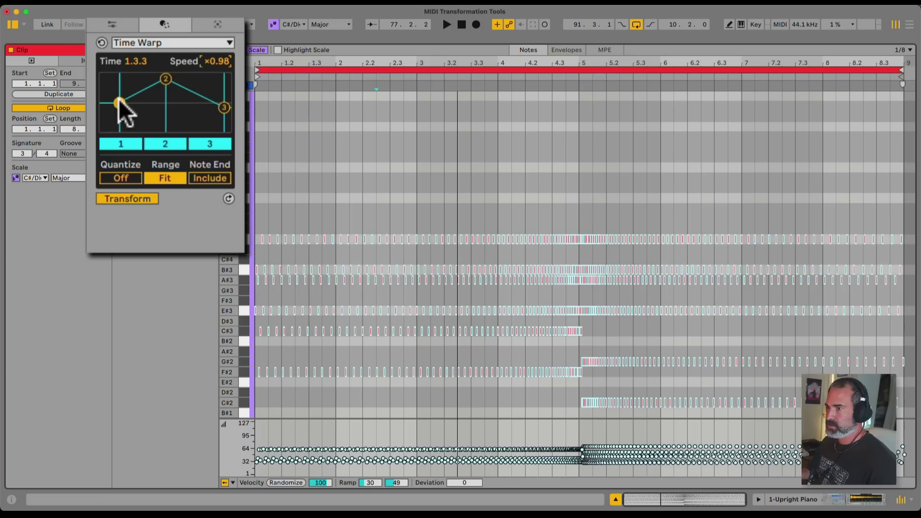
pyautogui.moveTo(223, 108); pyautogui.dragTo(221, 108)
# Step: Audition Time Warp Quantize on a 1/256 grid, then leave Quantize and Note End off
pyautogui.click(131, 182)
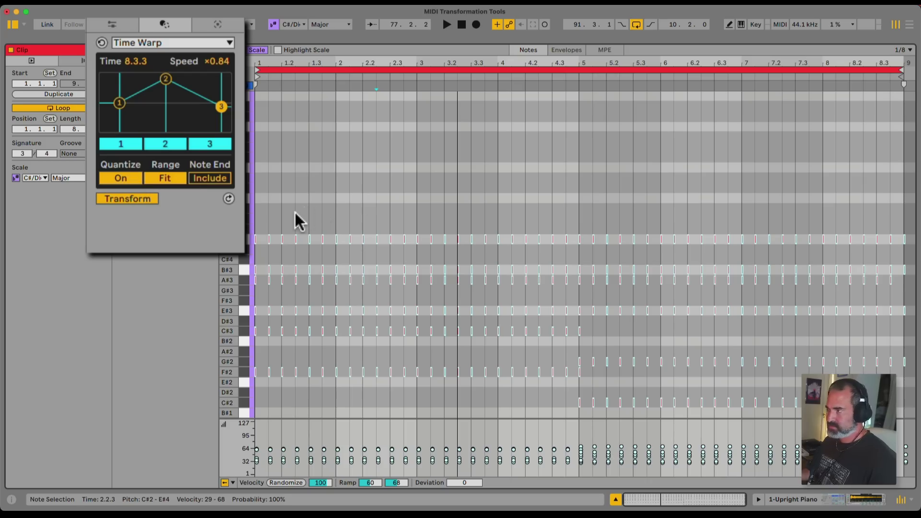
pyautogui.press('super+1')
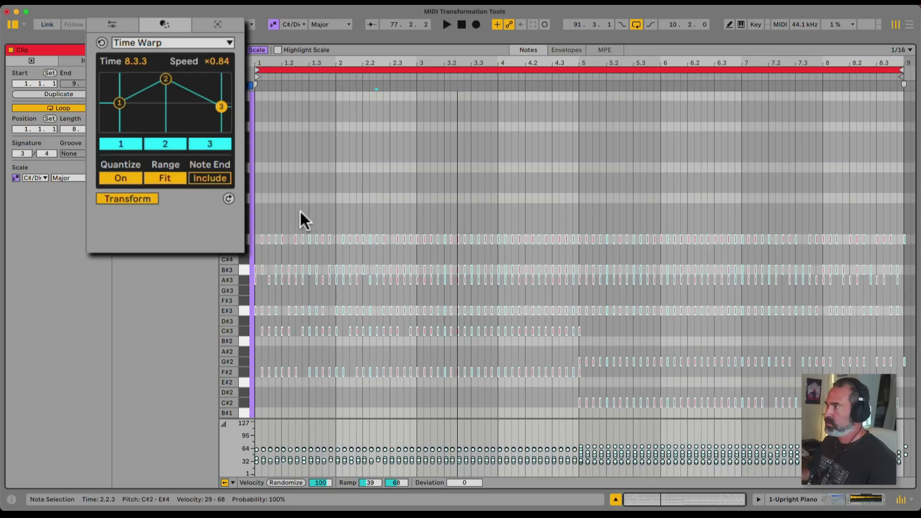
pyautogui.press('super+1')
pyautogui.press('super+1')
pyautogui.press('super+1')
pyautogui.press('super+1')
pyautogui.press('space')
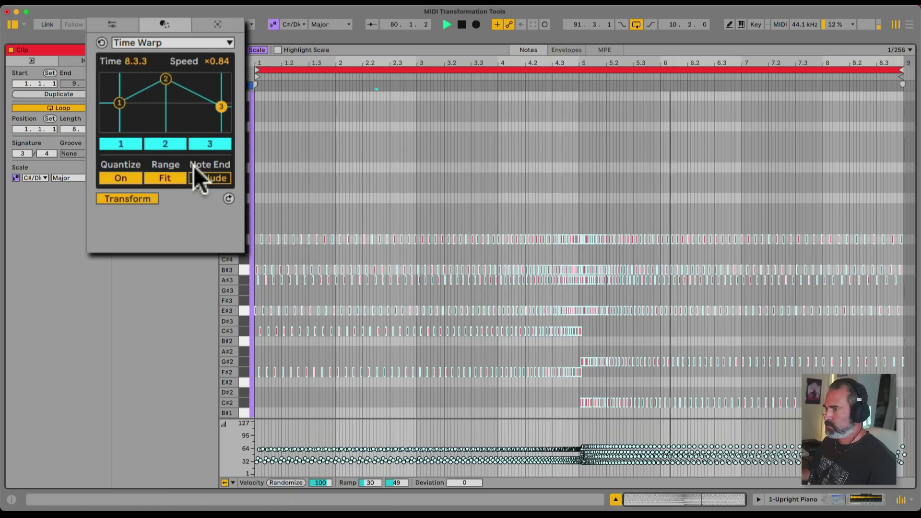
pyautogui.click(122, 177)
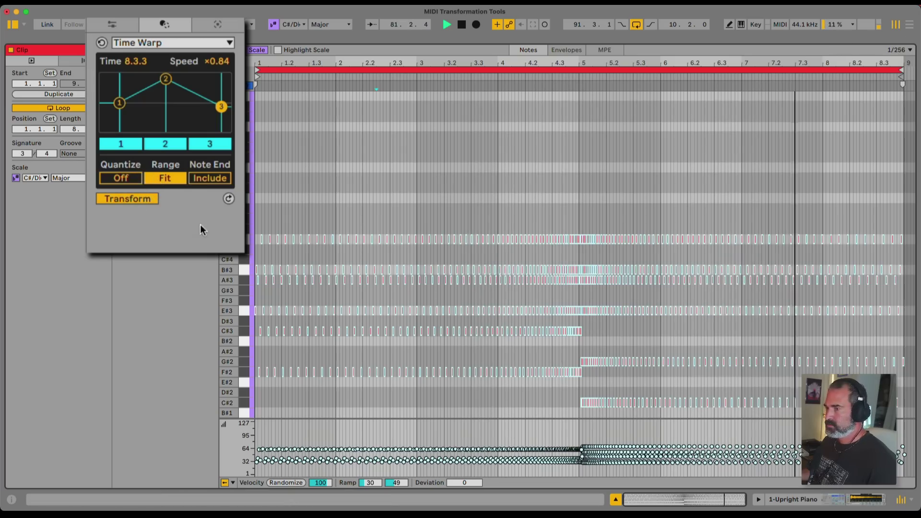
pyautogui.click(201, 177)
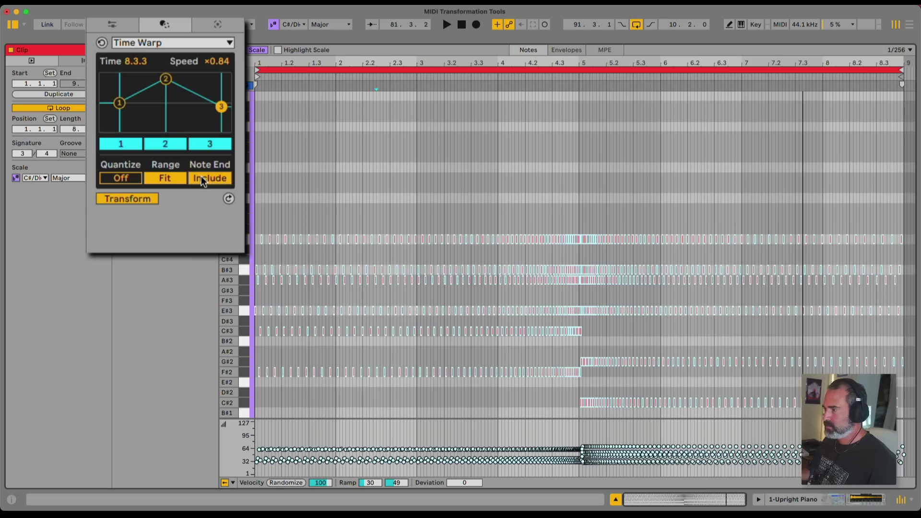
pyautogui.click(201, 177)
pyautogui.click(201, 177)
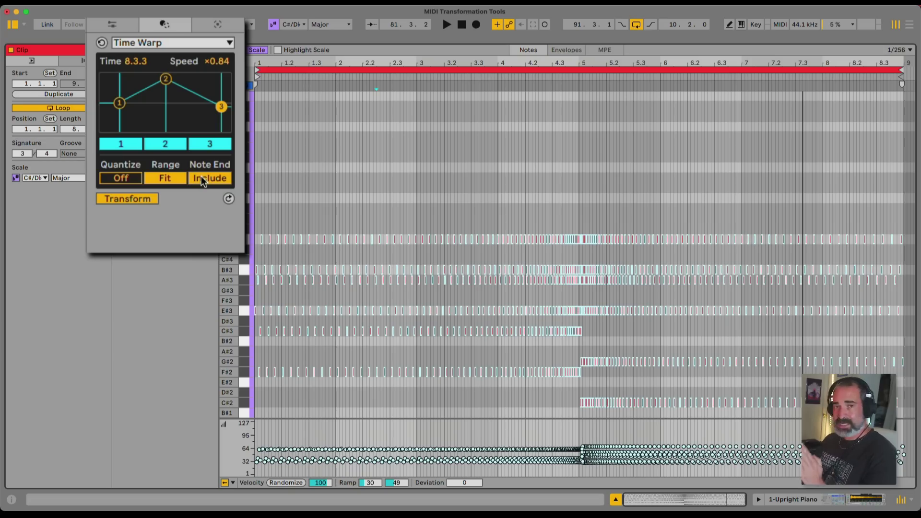
pyautogui.click(202, 180)
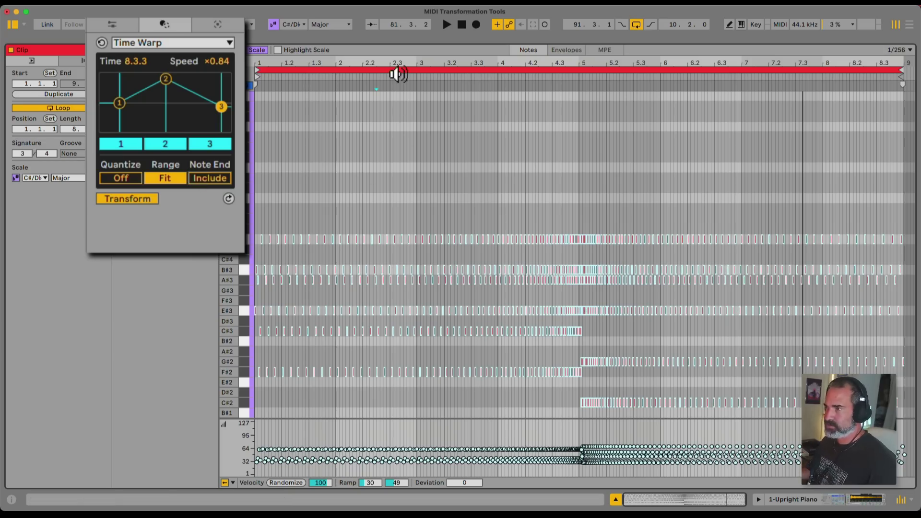
# Step: Load Meld from the built-in Instruments onto the piano track
pyautogui.moveTo(382, 45); pyautogui.dragTo(383, 279)
pyautogui.click(49, 211)
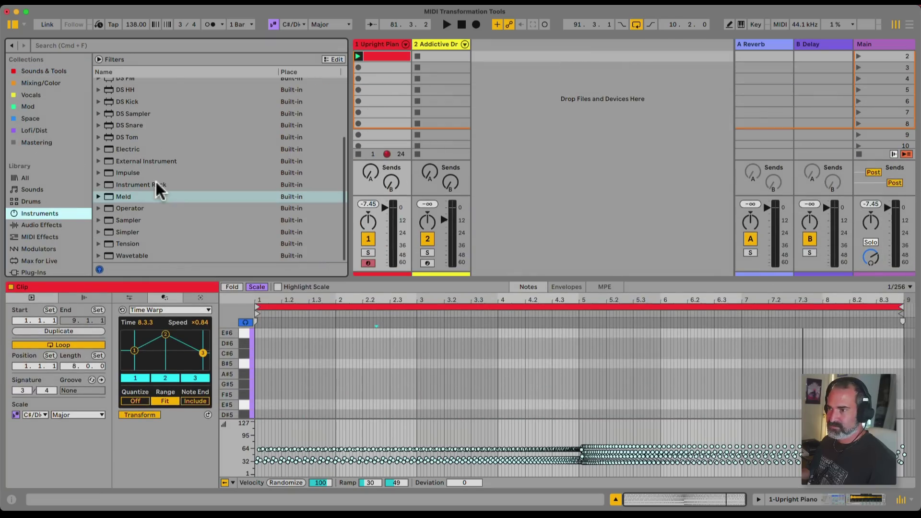
pyautogui.doubleClick(123, 197)
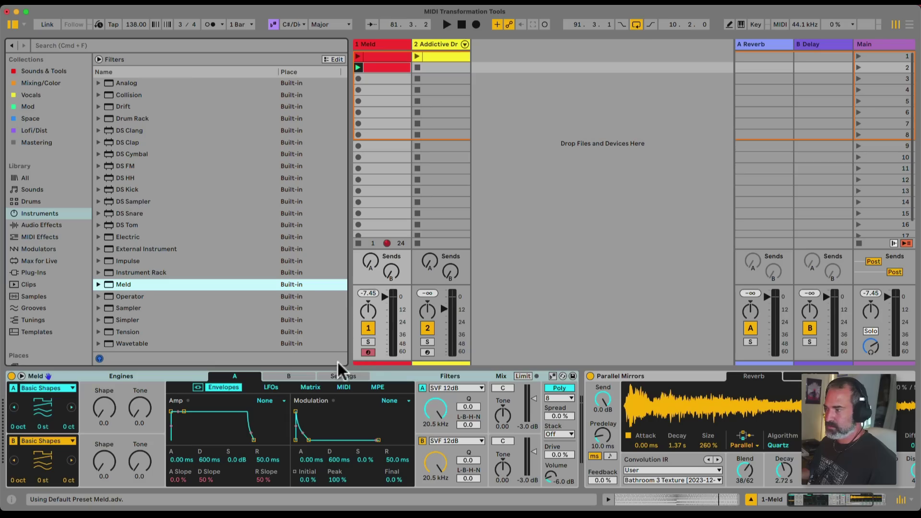
# Step: Switch off Meld's engine B, select and zoom to all clip notes, and start playback
pyautogui.click(14, 441)
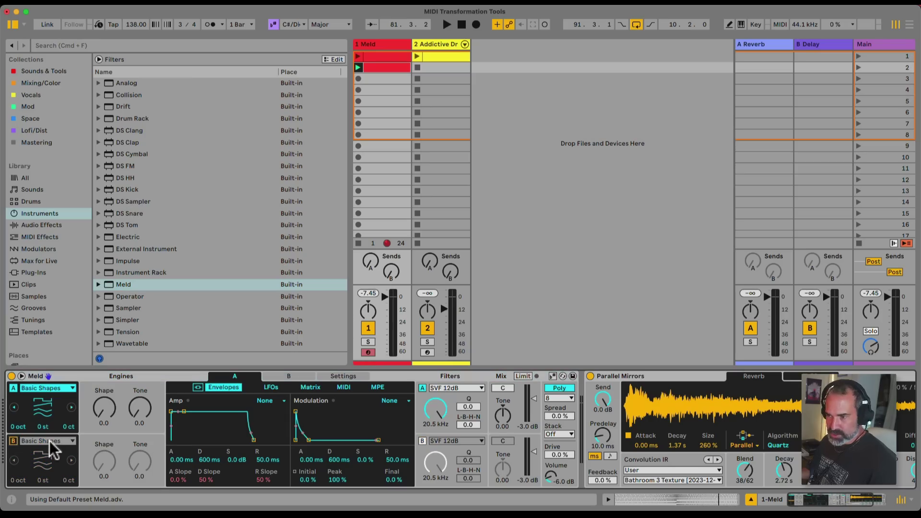
pyautogui.press('alt+super+3')
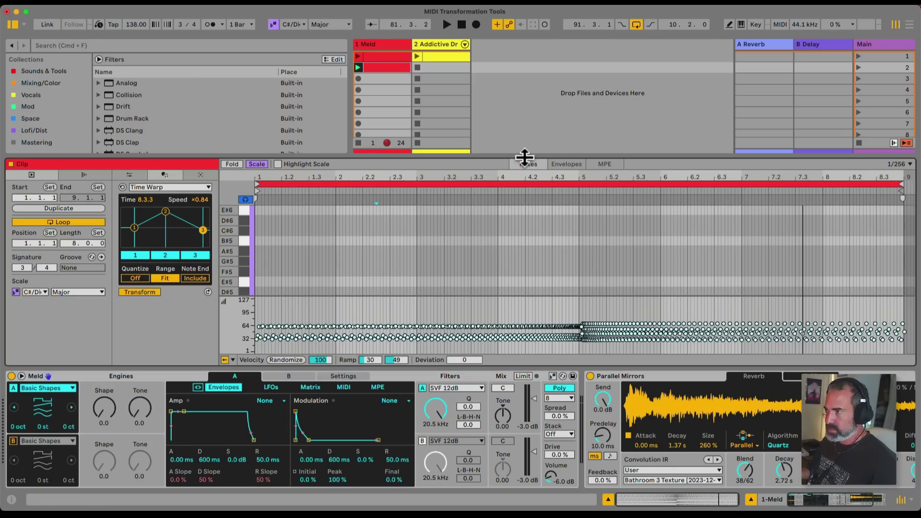
pyautogui.moveTo(524, 157); pyautogui.dragTo(520, 44)
pyautogui.scroll(-5, 234, 207)
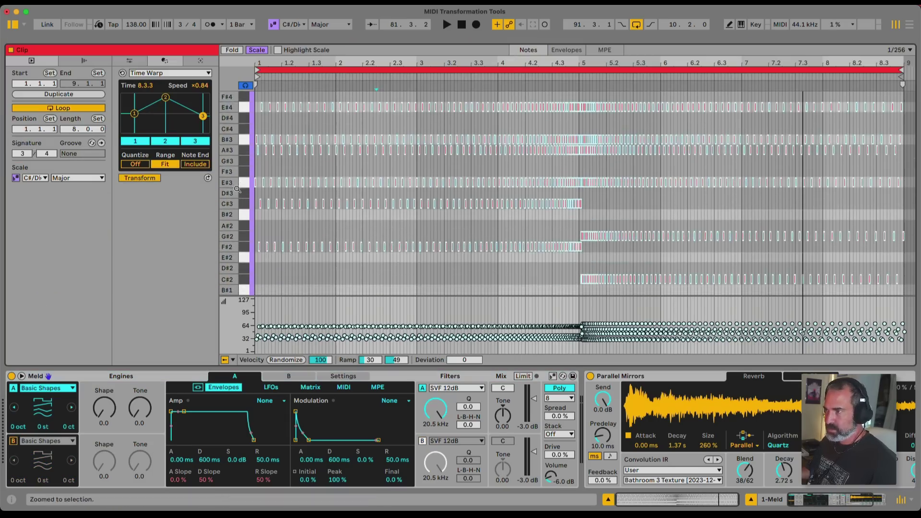
pyautogui.click(326, 257)
pyautogui.hotkey('ctrl', 'a')
pyautogui.press('z')
pyautogui.press('space')
# Step: Make Meld plucky with -∞ dB sustain, Shape 26.2, 1.4 dB volume and drive; shift warp point 2 to 5.1.3
pyautogui.moveTo(184, 412)
pyautogui.mouseDown()
pyautogui.moveTo(182, 440)
pyautogui.moveTo(175, 412)
pyautogui.mouseUp()
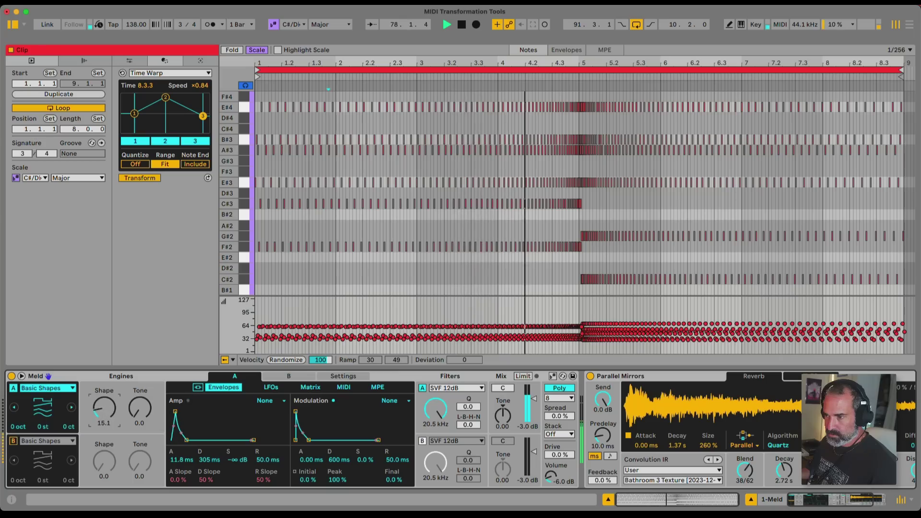
pyautogui.moveTo(104, 407); pyautogui.dragTo(140, 404)
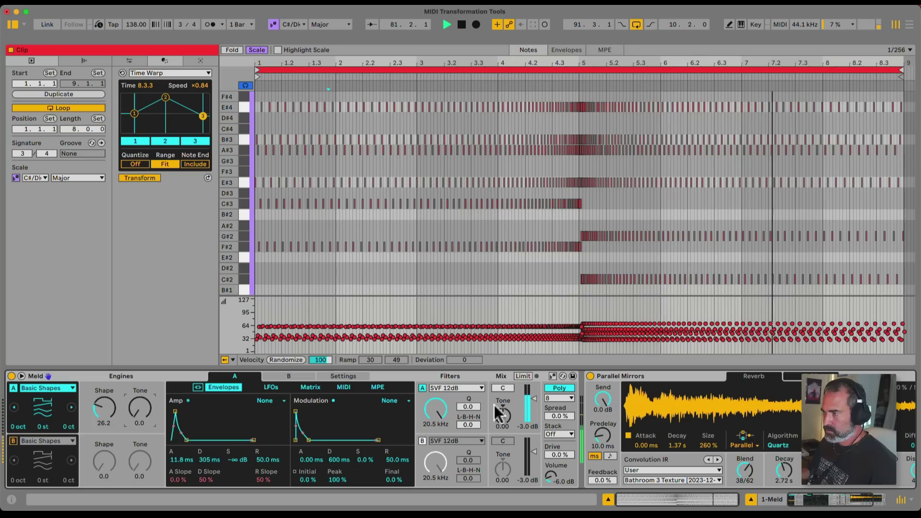
pyautogui.moveTo(535, 399); pyautogui.dragTo(534, 396)
pyautogui.moveTo(553, 455); pyautogui.dragTo(552, 448)
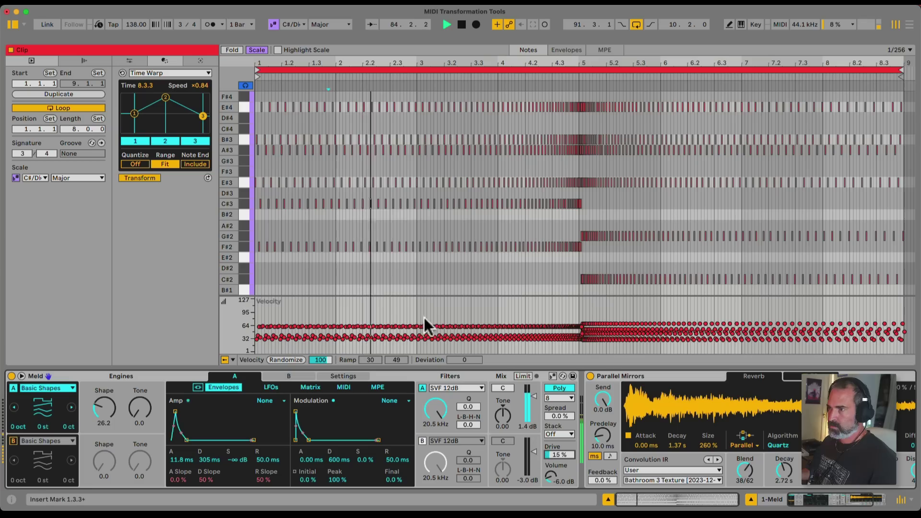
pyautogui.moveTo(187, 440); pyautogui.dragTo(183, 439)
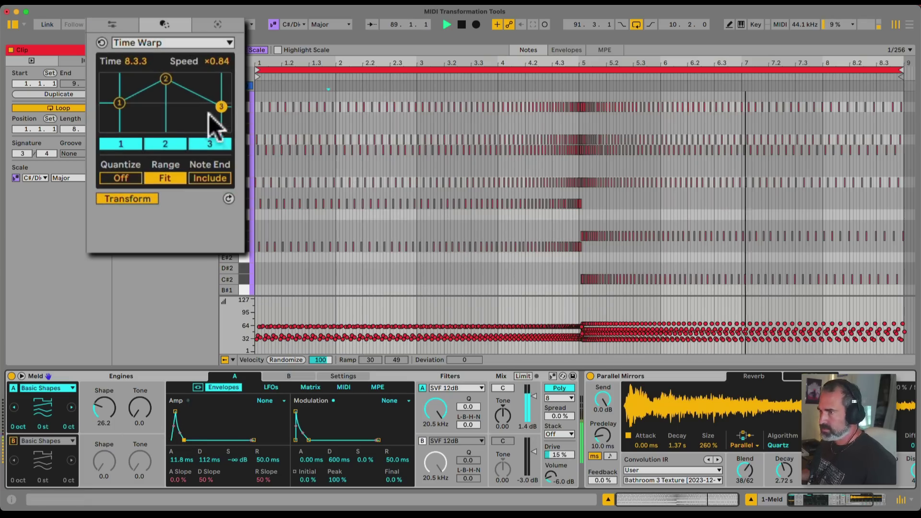
pyautogui.moveTo(166, 78); pyautogui.dragTo(172, 78)
pyautogui.press('space')
# Step: Switch to Velocity Shaper and draw an M-shaped velocity curve with breakpoints
pyautogui.click(166, 42)
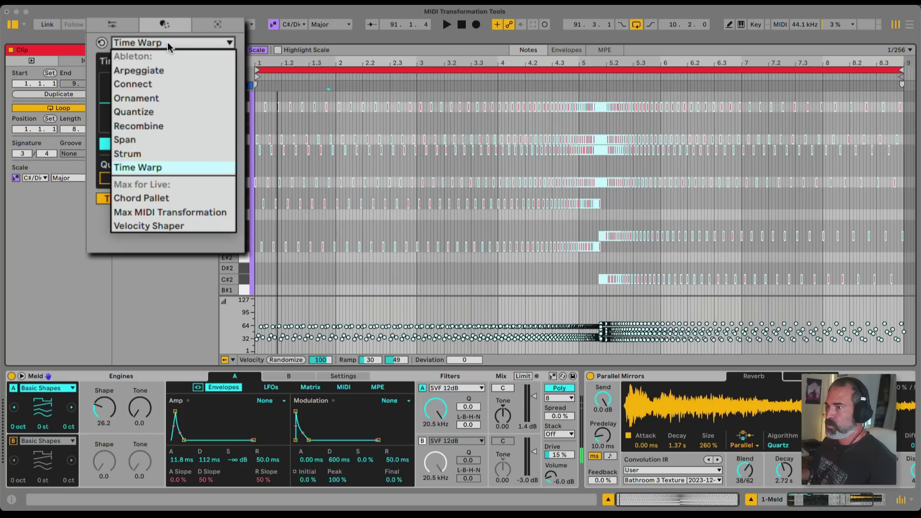
pyautogui.click(186, 227)
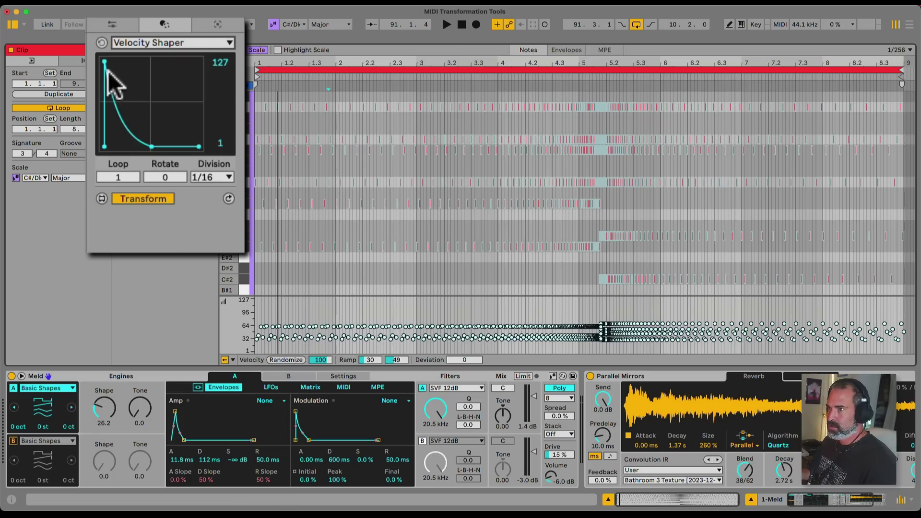
pyautogui.moveTo(108, 57)
pyautogui.mouseDown()
pyautogui.moveTo(160, 66)
pyautogui.moveTo(101, 47)
pyautogui.moveTo(132, 46)
pyautogui.moveTo(118, 51)
pyautogui.mouseUp()
pyautogui.moveTo(148, 139); pyautogui.dragTo(155, 109)
pyautogui.click(176, 136)
pyautogui.moveTo(153, 142); pyautogui.dragTo(189, 82)
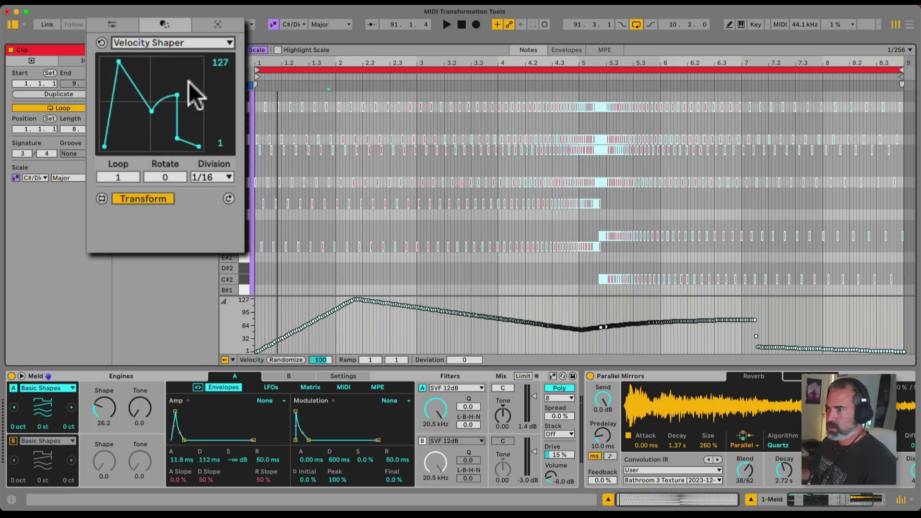
pyautogui.moveTo(152, 107); pyautogui.dragTo(146, 128)
pyautogui.click(145, 100)
pyautogui.moveTo(166, 85); pyautogui.dragTo(186, 61)
pyautogui.moveTo(144, 97)
pyautogui.mouseDown()
pyautogui.moveTo(156, 107)
pyautogui.moveTo(146, 130)
pyautogui.moveTo(145, 113)
pyautogui.mouseUp()
pyautogui.click(156, 108)
# Step: Start the curve at 127, ramp the tail down, loop it 14 times and play it back
pyautogui.moveTo(118, 62); pyautogui.dragTo(104, 61)
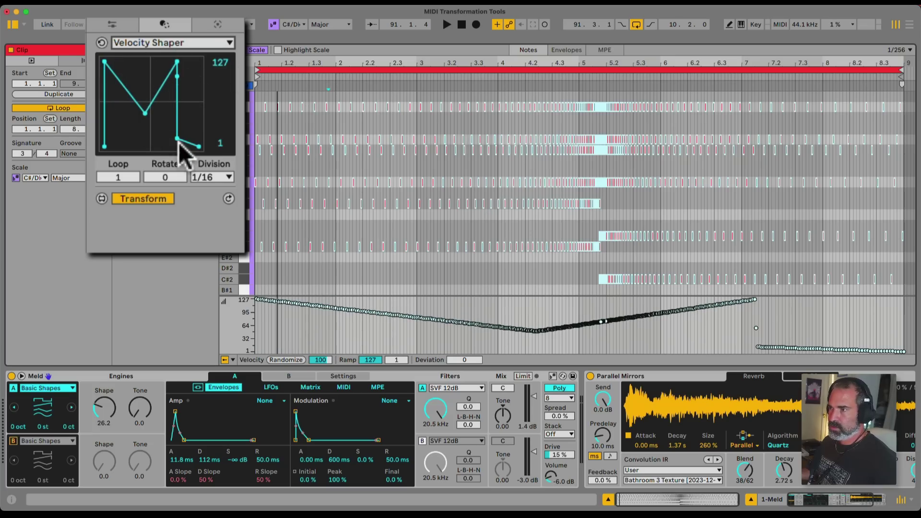
pyautogui.moveTo(177, 139); pyautogui.dragTo(191, 133)
pyautogui.moveTo(123, 176); pyautogui.dragTo(118, 153)
pyautogui.press('space')
pyautogui.press('space')
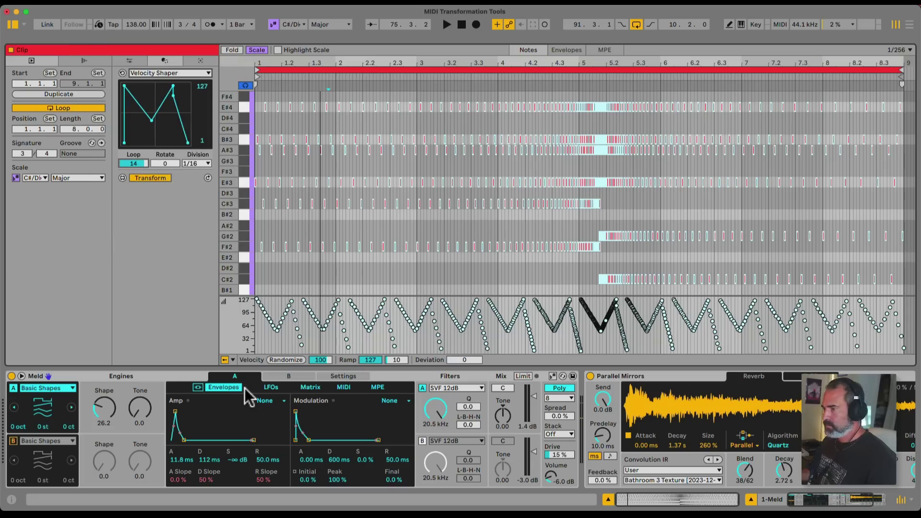
# Step: In Meld's mod matrix, set velocity to modulate filter frequency by 52 and start playback
pyautogui.click(22, 377)
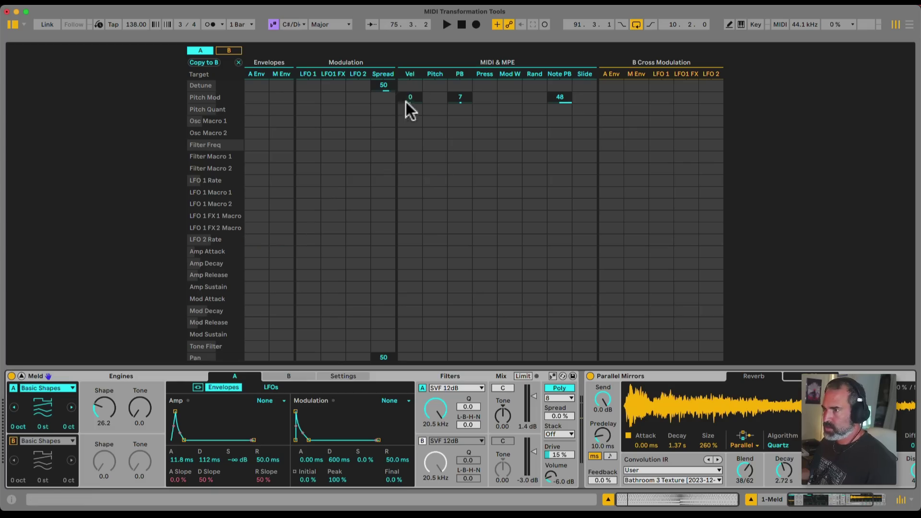
pyautogui.moveTo(408, 146); pyautogui.dragTo(408, 122)
pyautogui.press('space')
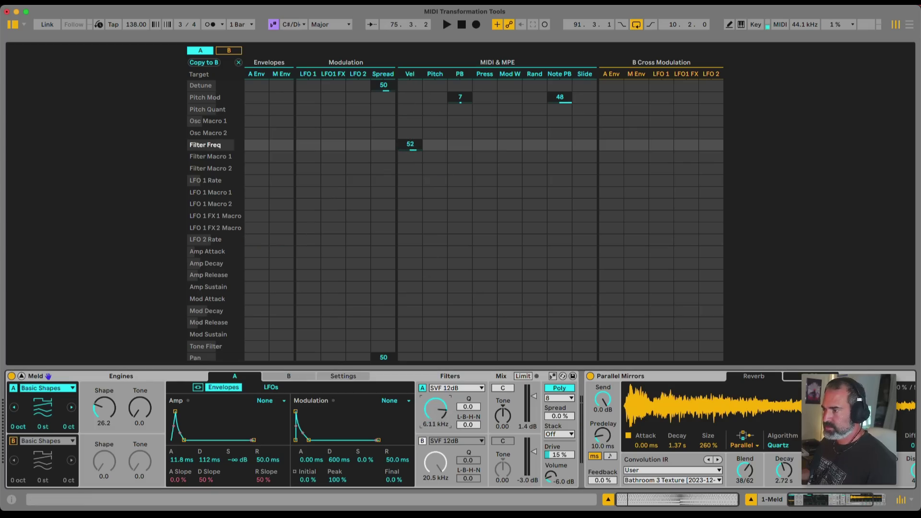
# Step: Set Filter A to Filther with drive 21.1, add more velocity mods, and close the matrix
pyautogui.click(444, 390)
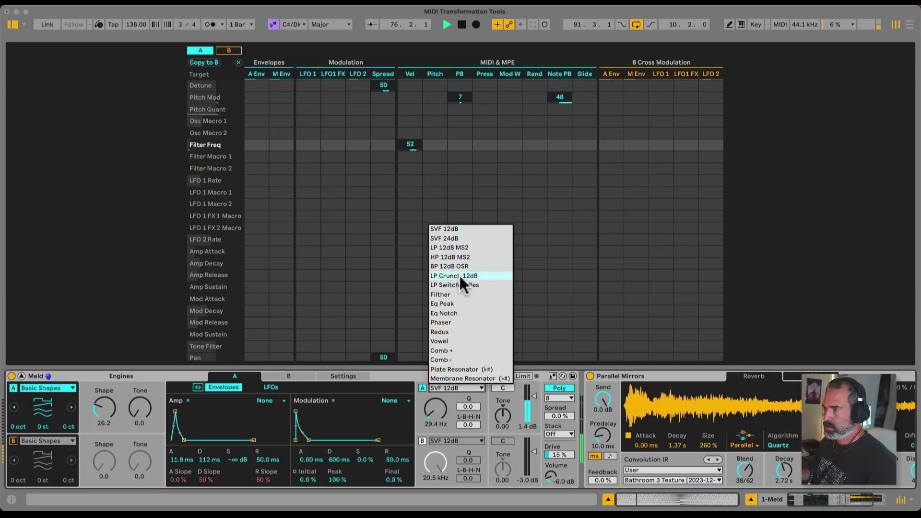
pyautogui.click(459, 275)
pyautogui.click(481, 390)
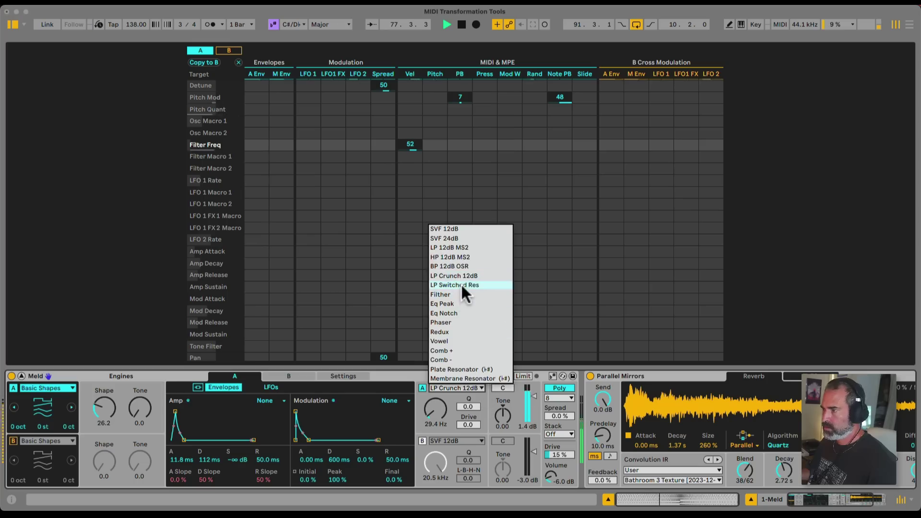
pyautogui.click(459, 294)
pyautogui.moveTo(478, 427); pyautogui.dragTo(477, 424)
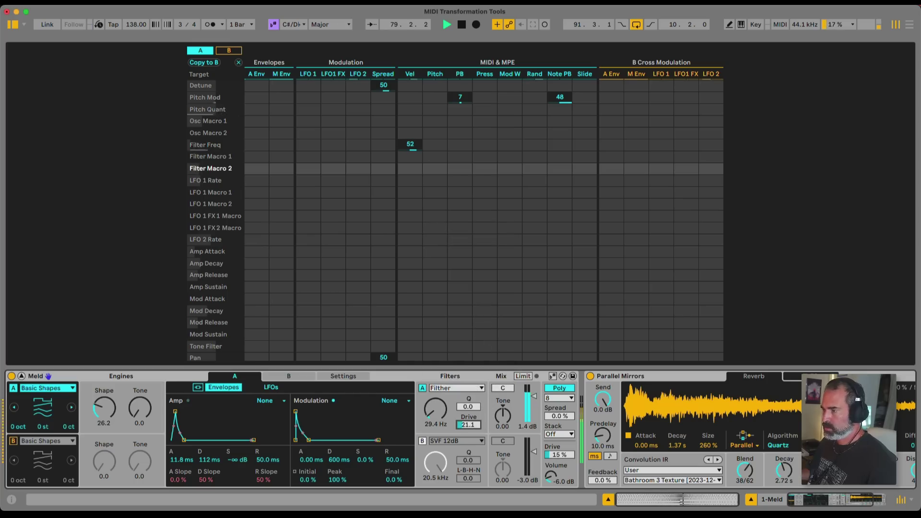
pyautogui.moveTo(411, 157); pyautogui.dragTo(407, 136)
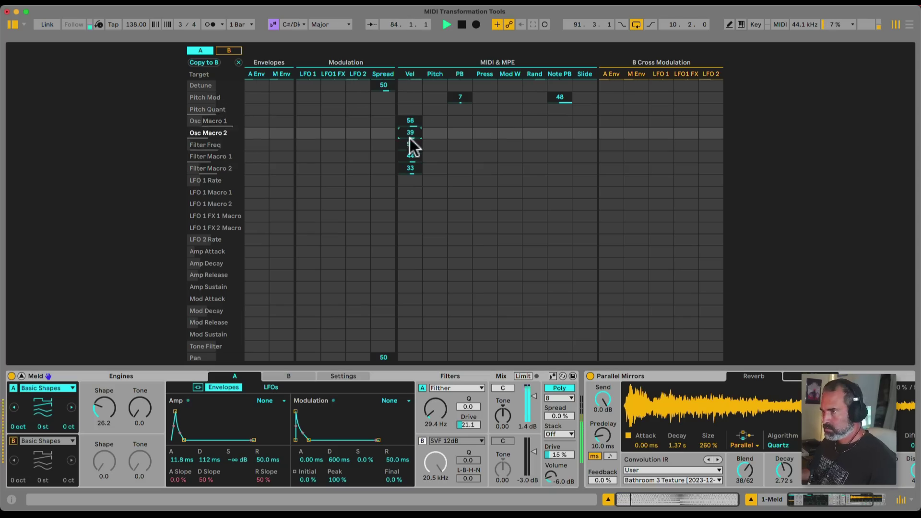
pyautogui.click(22, 376)
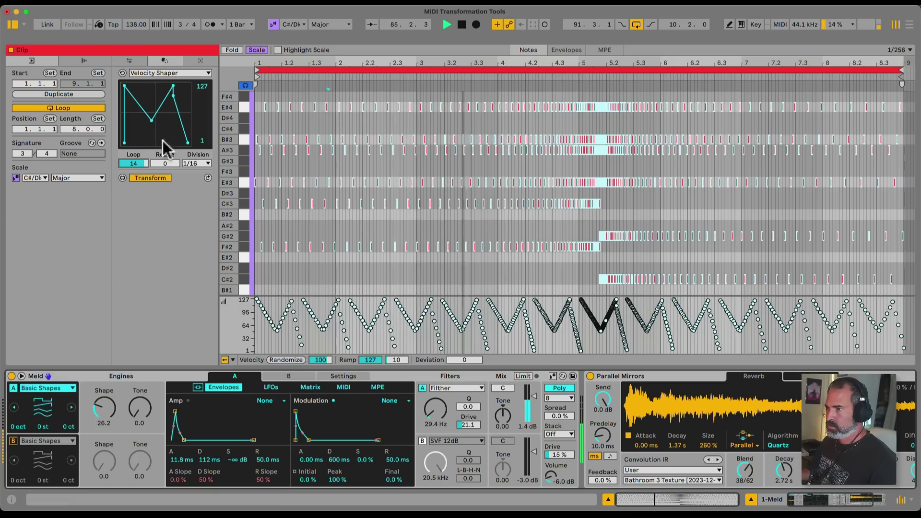
# Step: Reshape the Velocity Shaper loop and middle point into a ramp, deselect the notes and stop playback
pyautogui.moveTo(139, 162)
pyautogui.mouseDown()
pyautogui.moveTo(138, 152)
pyautogui.moveTo(139, 171)
pyautogui.mouseUp()
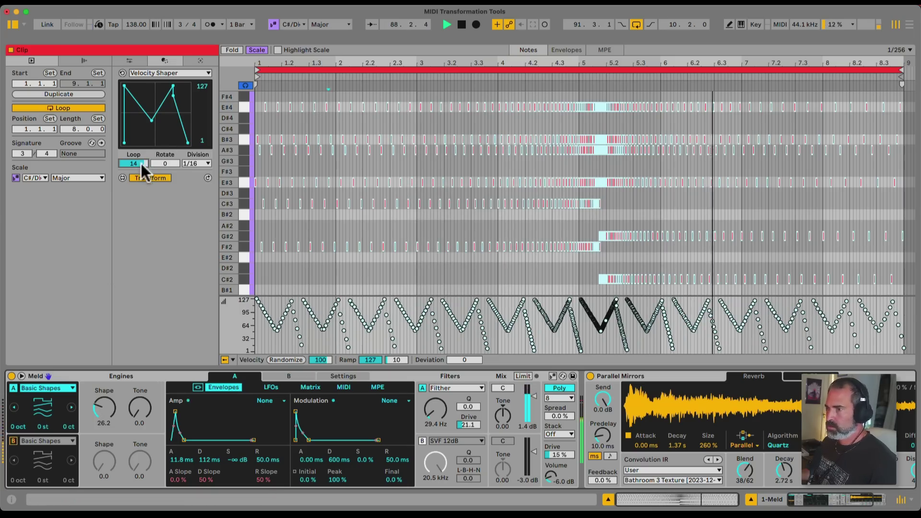
pyautogui.moveTo(152, 120); pyautogui.dragTo(164, 87)
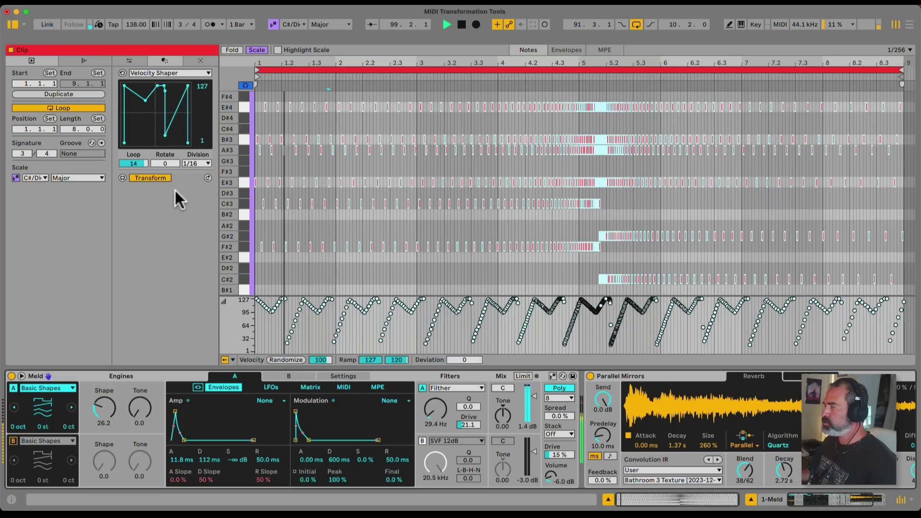
pyautogui.click(359, 226)
pyautogui.press('space')
pyautogui.click(178, 72)
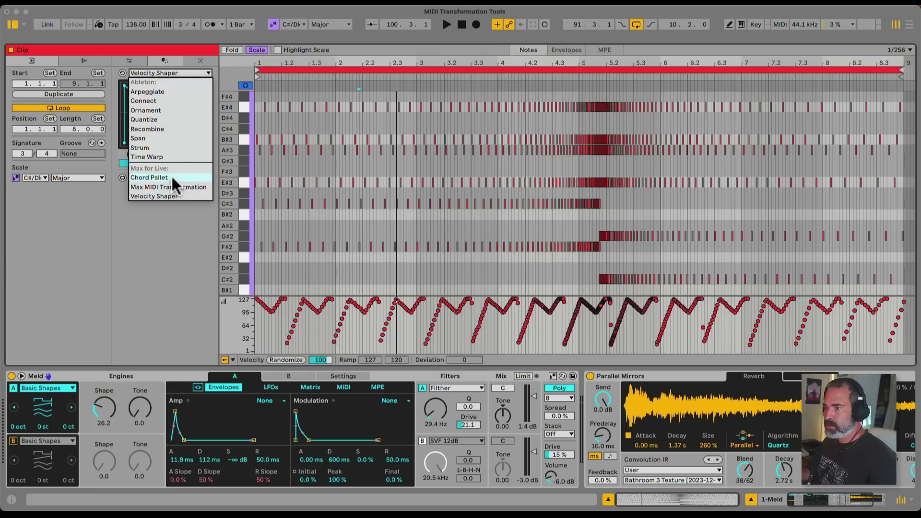
# Step: Create a new empty clip on the Meld track and add a D#2 note at its start
pyautogui.click(171, 197)
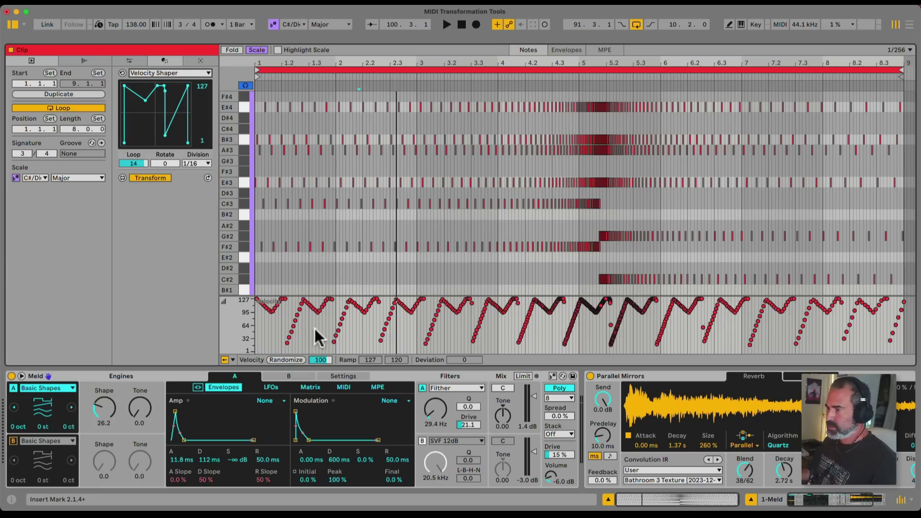
pyautogui.click(20, 374)
pyautogui.click(20, 374)
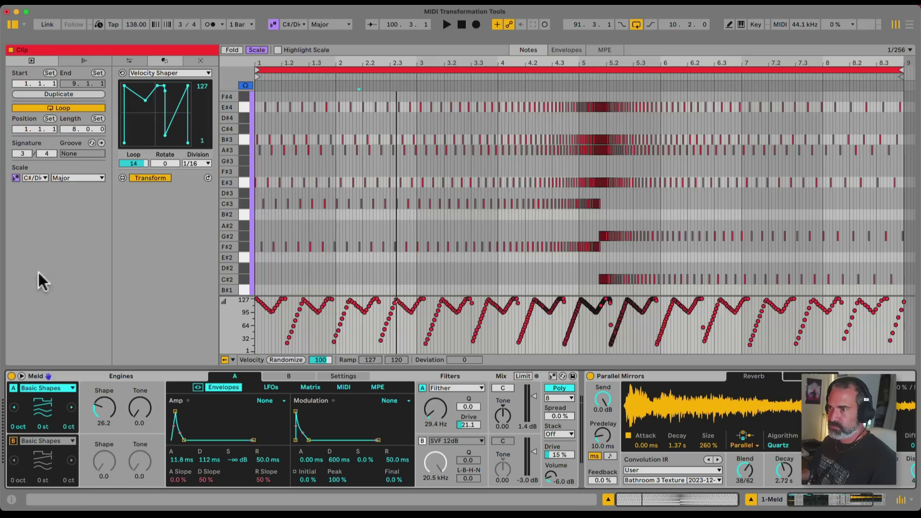
pyautogui.moveTo(362, 44); pyautogui.dragTo(312, 64)
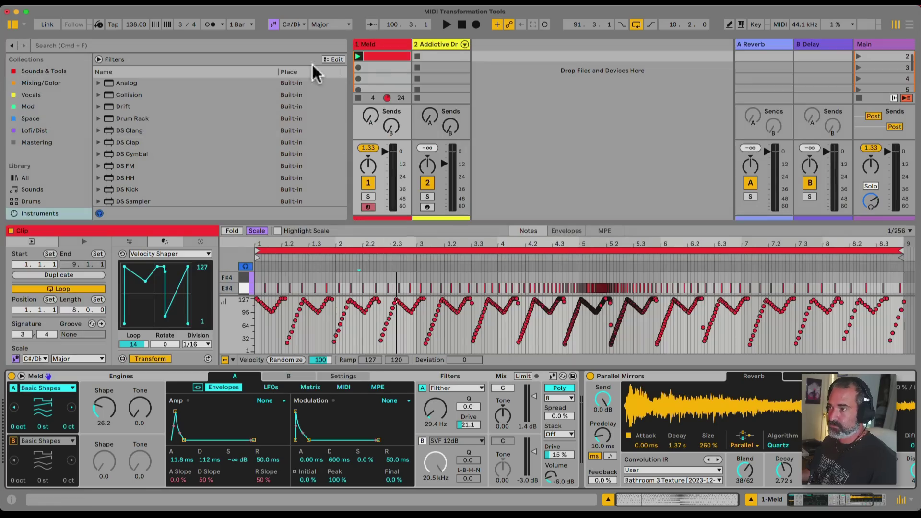
pyautogui.doubleClick(382, 65)
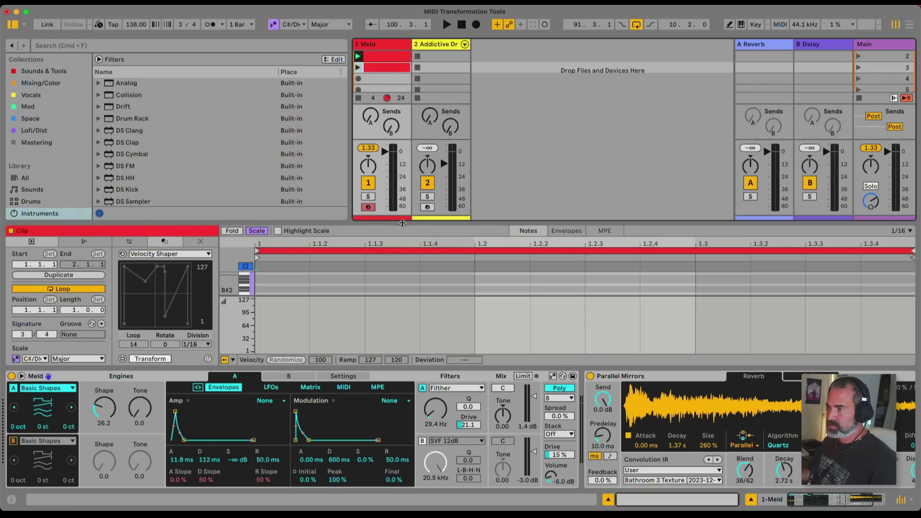
pyautogui.moveTo(403, 222); pyautogui.dragTo(374, 100)
pyautogui.scroll(5, 278, 206)
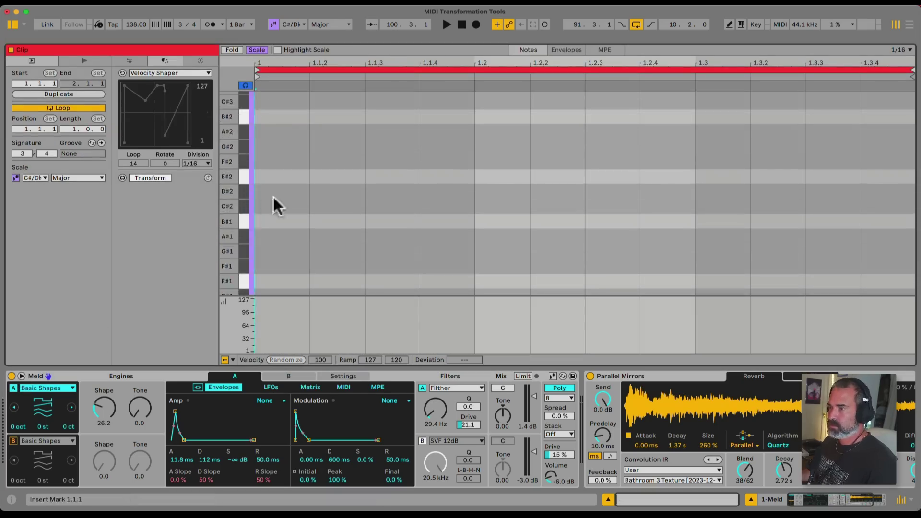
pyautogui.doubleClick(283, 192)
# Step: Apply Chord Pallet with its first slot set to a Major6/9/Sus11 chord
pyautogui.click(167, 74)
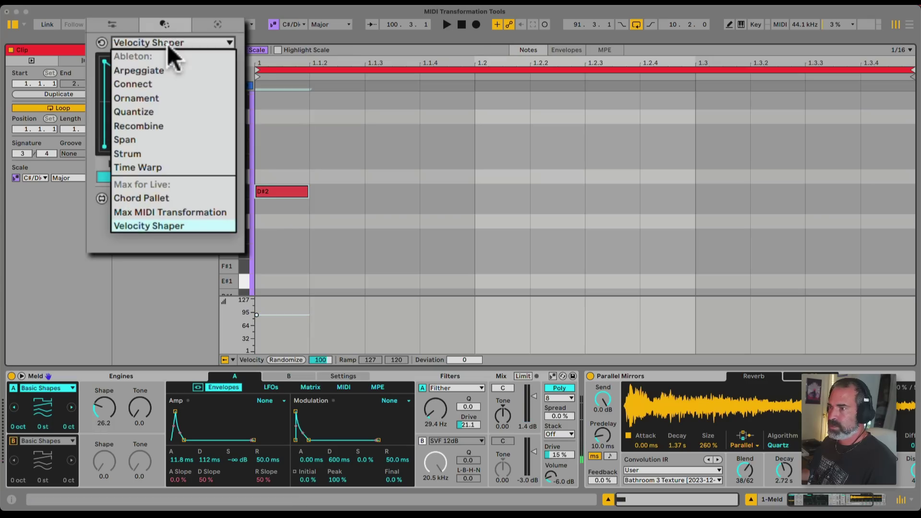
pyautogui.click(146, 197)
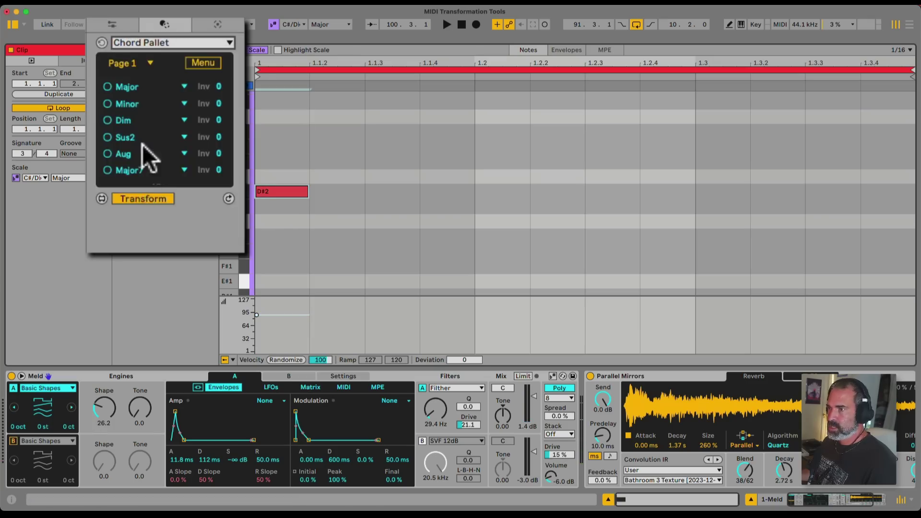
pyautogui.click(146, 101)
pyautogui.scroll(5, 173, 102)
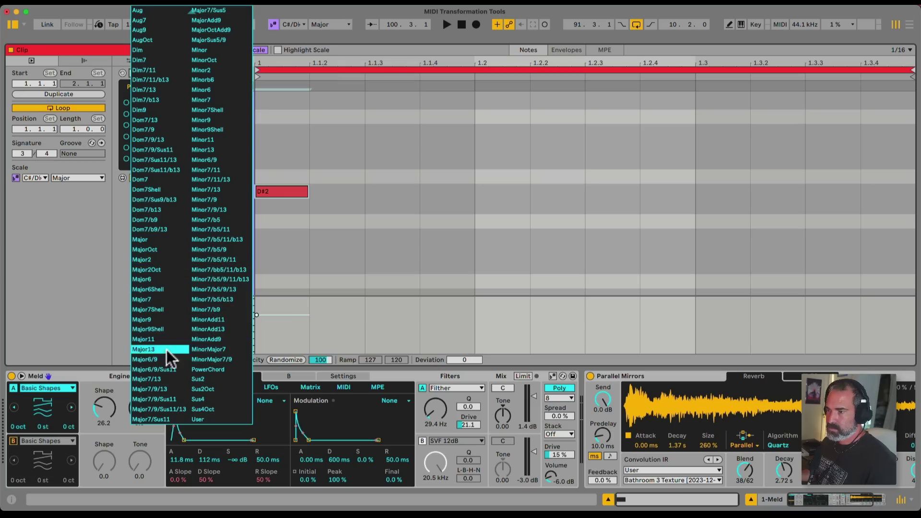
pyautogui.click(154, 370)
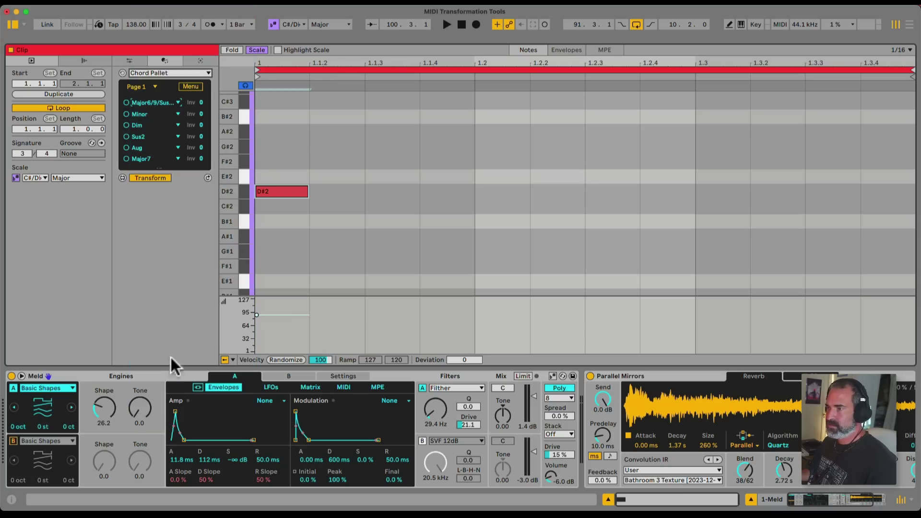
# Step: Apply the first chord to D#2, set its inversion to -22 and adjust Strum in the Menu
pyautogui.click(127, 102)
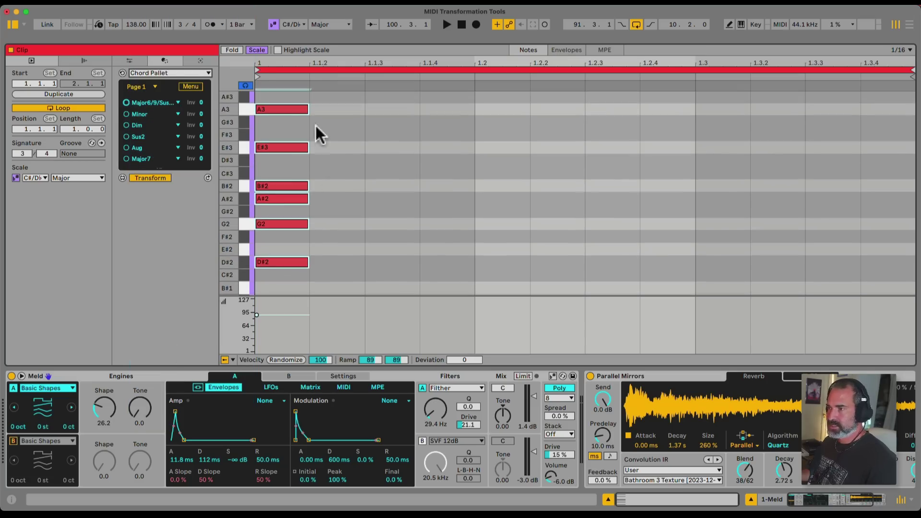
pyautogui.moveTo(201, 102)
pyautogui.mouseDown()
pyautogui.moveTo(201, 93)
pyautogui.moveTo(201, 114)
pyautogui.moveTo(200, 89)
pyautogui.mouseUp()
pyautogui.click(200, 88)
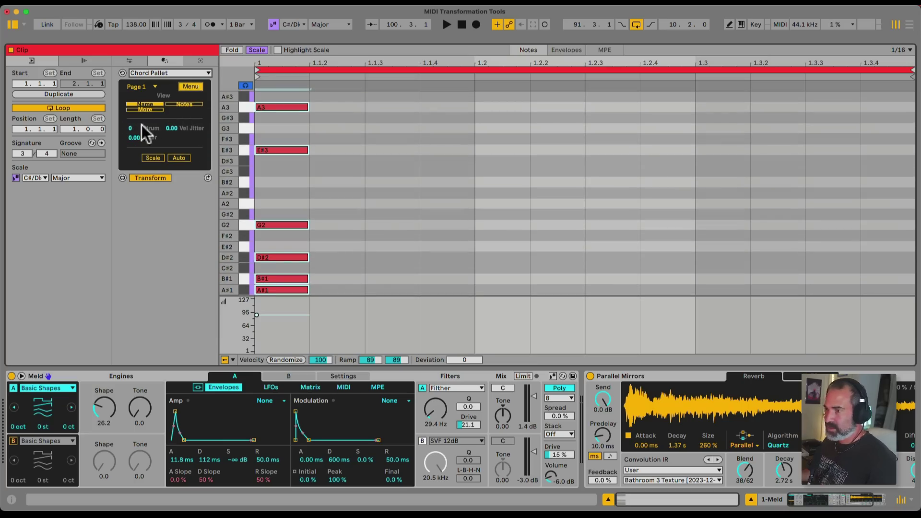
pyautogui.moveTo(139, 126)
pyautogui.mouseDown()
pyautogui.moveTo(139, 96)
pyautogui.moveTo(139, 125)
pyautogui.moveTo(150, 134)
pyautogui.moveTo(169, 108)
pyautogui.moveTo(169, 127)
pyautogui.mouseUp()
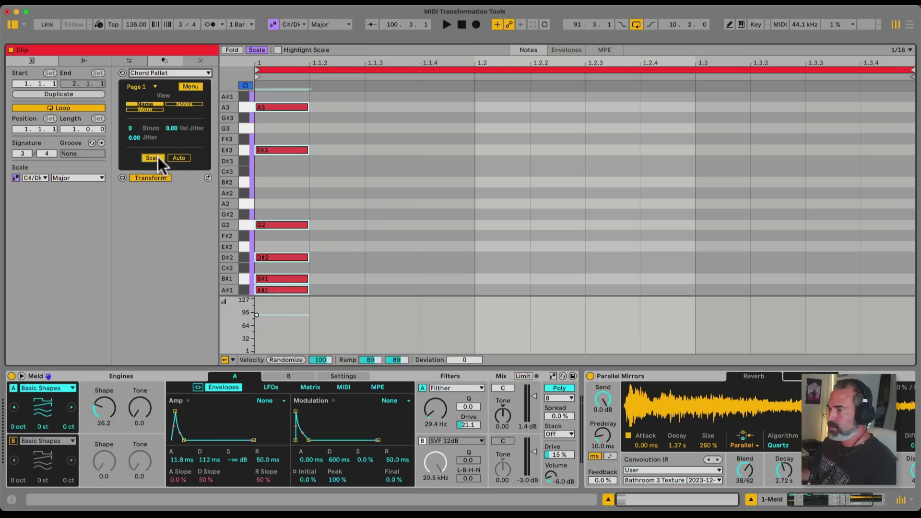
# Step: Browse through the chord pages, including page 7, and return to Page 1
pyautogui.click(151, 84)
pyautogui.click(149, 101)
pyautogui.click(151, 85)
pyautogui.click(148, 110)
pyautogui.click(151, 86)
pyautogui.click(136, 161)
pyautogui.click(153, 87)
pyautogui.click(148, 97)
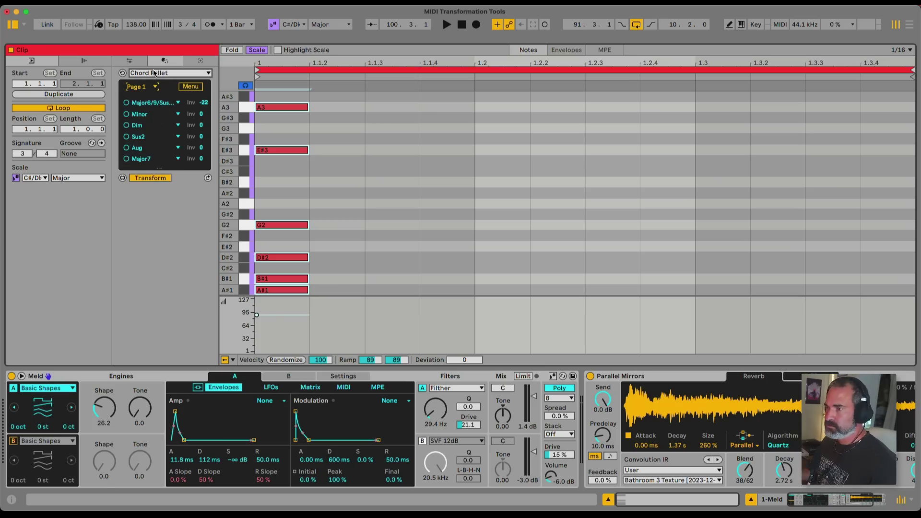
# Step: Replace Chord Pallet with Arpeggiate (Random Once, 1/128), leaving the chord notes unchanged
pyautogui.click(156, 72)
pyautogui.click(443, 126)
pyautogui.scroll(-1, 288, 103)
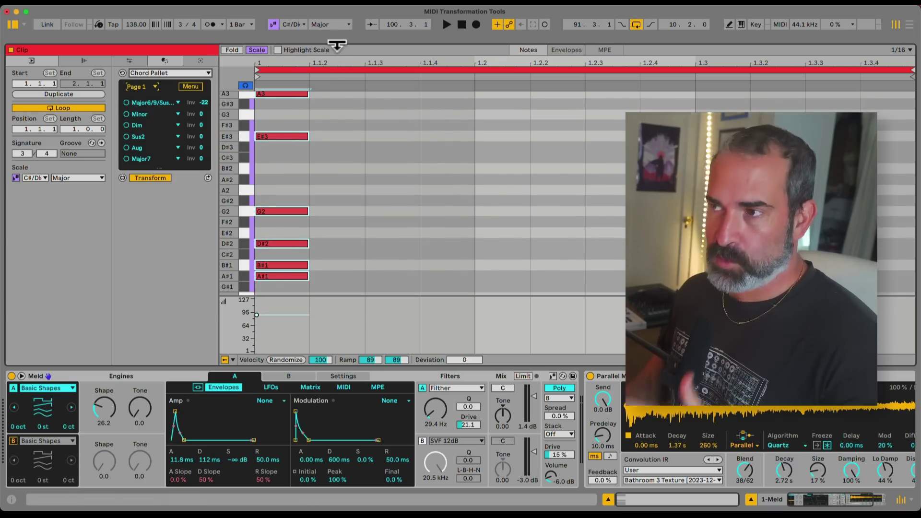
pyautogui.moveTo(337, 44); pyautogui.dragTo(336, 97)
pyautogui.click(180, 126)
pyautogui.click(165, 145)
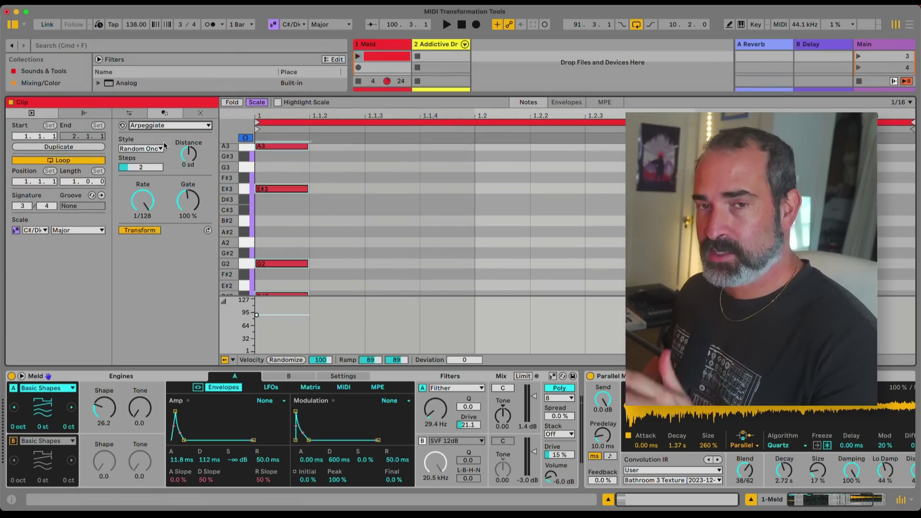
pyautogui.moveTo(271, 94); pyautogui.dragTo(270, 43)
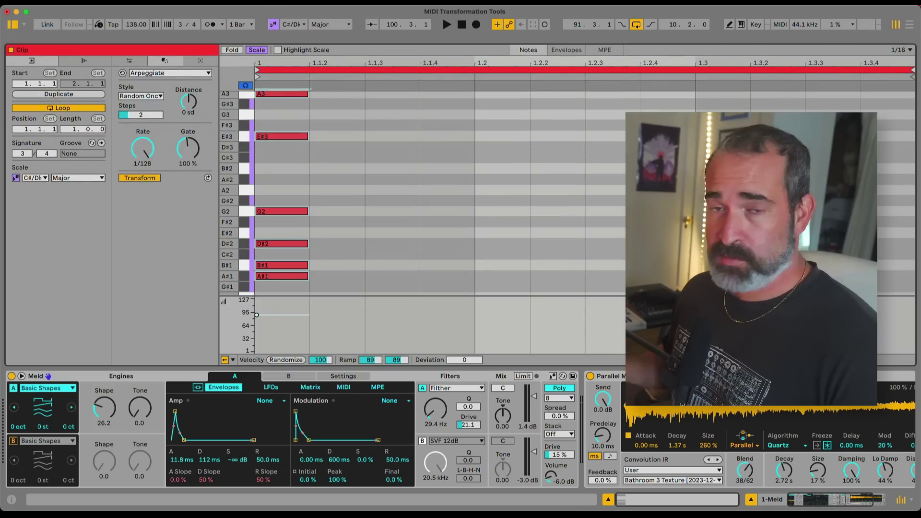